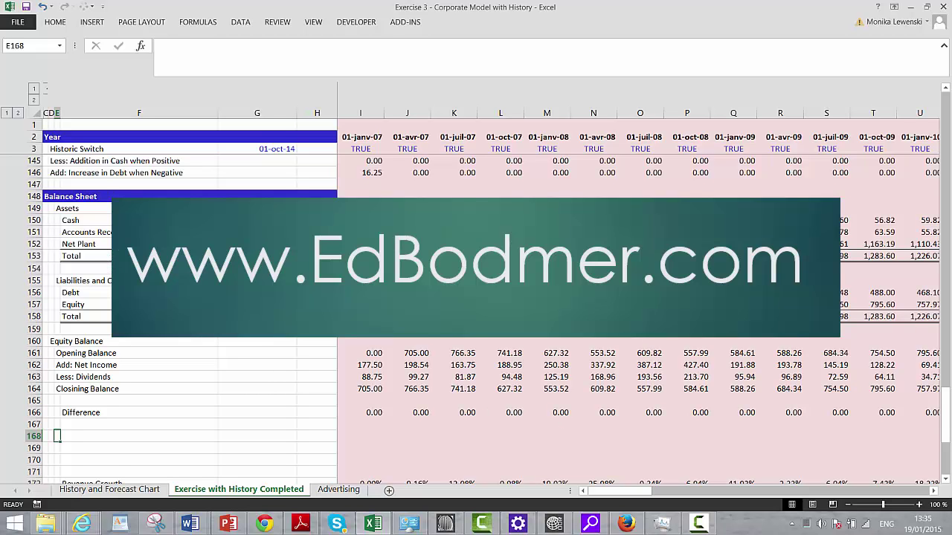
Look through the History, Assumptions and Operating Analysis sections of the completed corporate model sheet.
key(Page_Up)
key(Page_Up)
key(Page_Up)
key(Page_Up)
key(Page_Up)
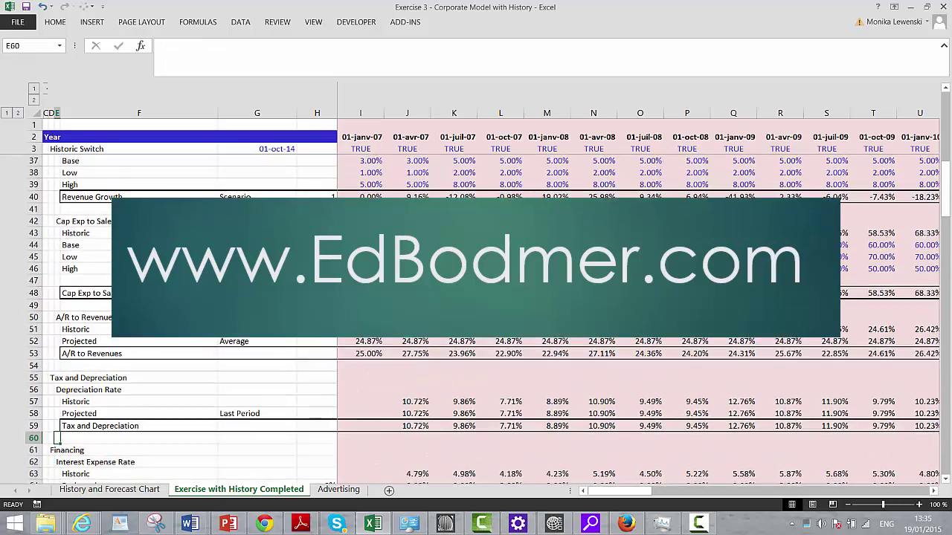
key(Page_Up)
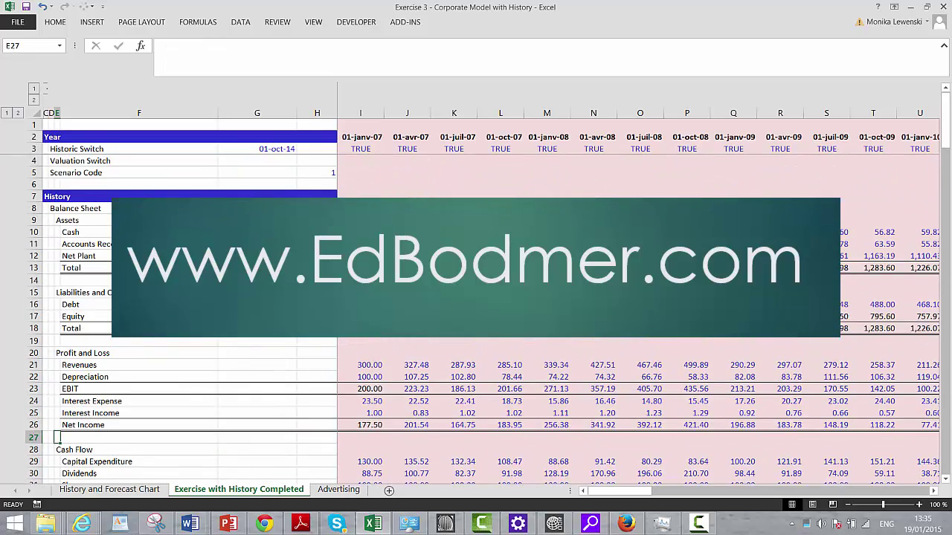
key(Page_Down)
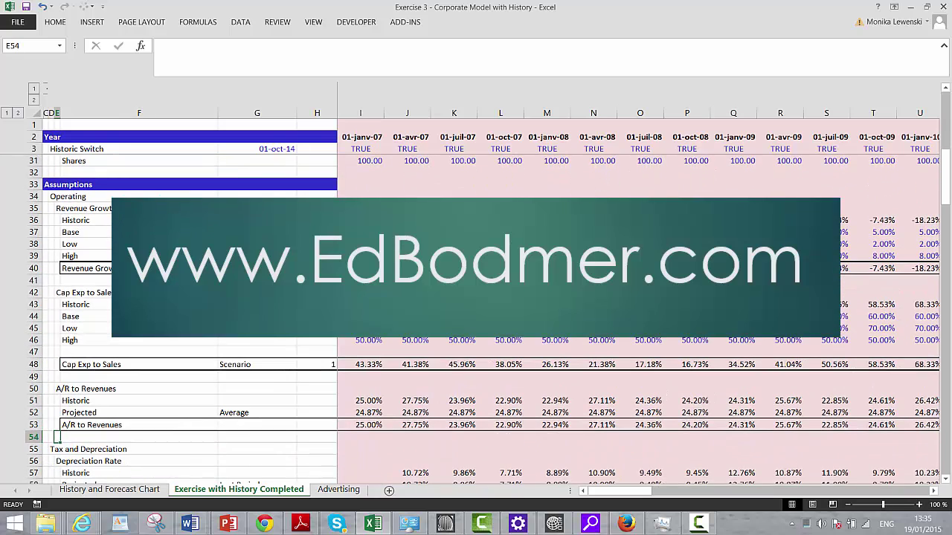
key(Page_Down)
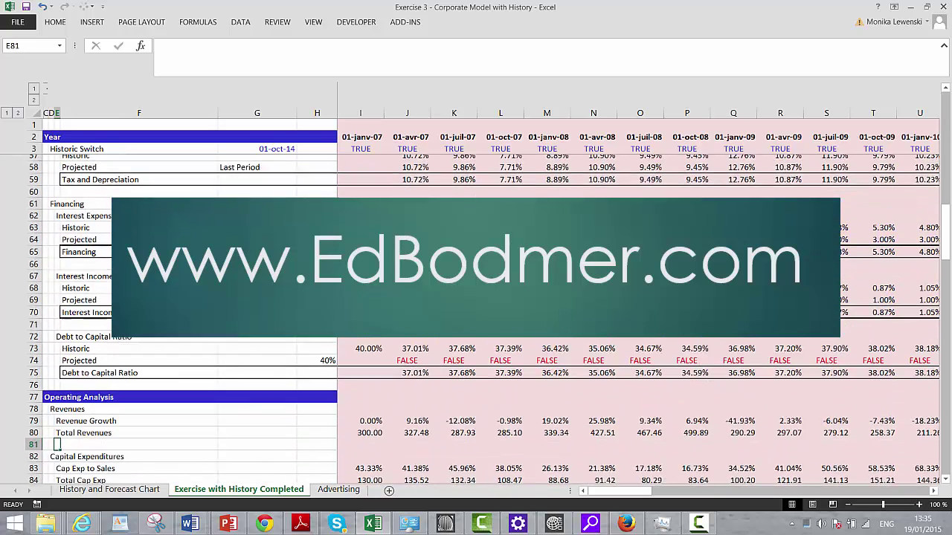
Examine the Debt to Capital Ratio row from the historic quarters up to the first forecast quarter, 01-janv-15.
key(Up)
key(Up)
key(Up)
key(Up)
key(Up)
key(Up)
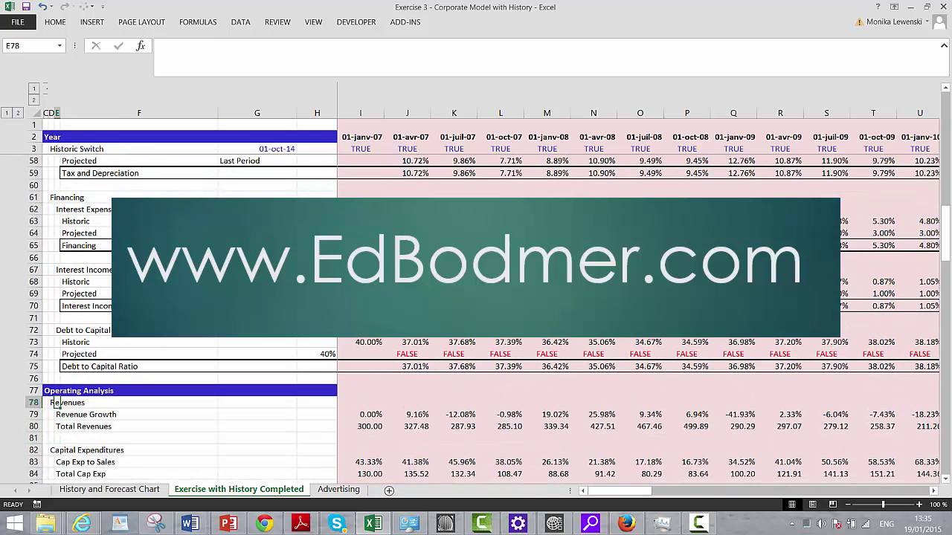
key(Right)
key(Right)
key(Right)
key(Right)
key(Right)
key(Right)
key(Right)
key(Right)
key(Right)
key(Right)
key(Right)
key(Right)
key(Right)
key(Right)
key(Right)
key(Right)
key(Right)
key(Right)
key(Right)
key(Right)
key(Right)
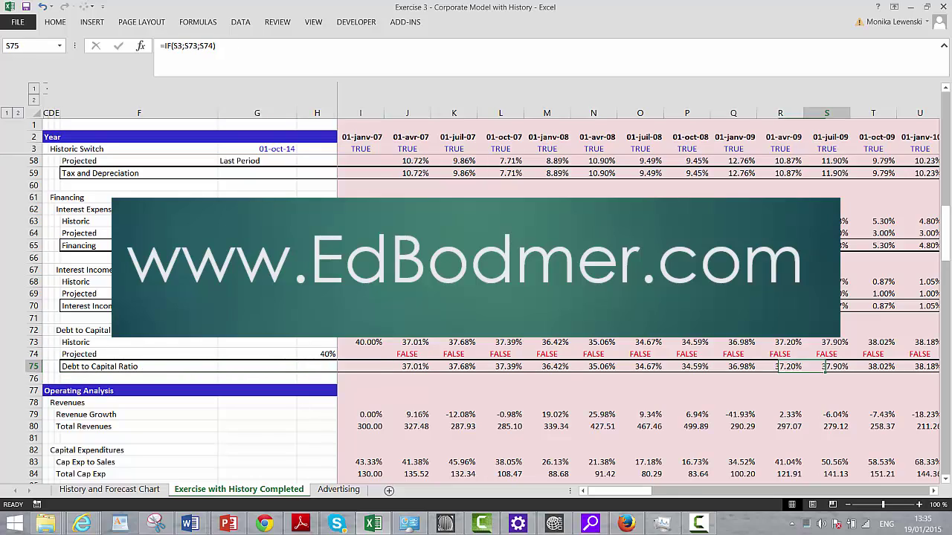
key(Right)
key(Right)
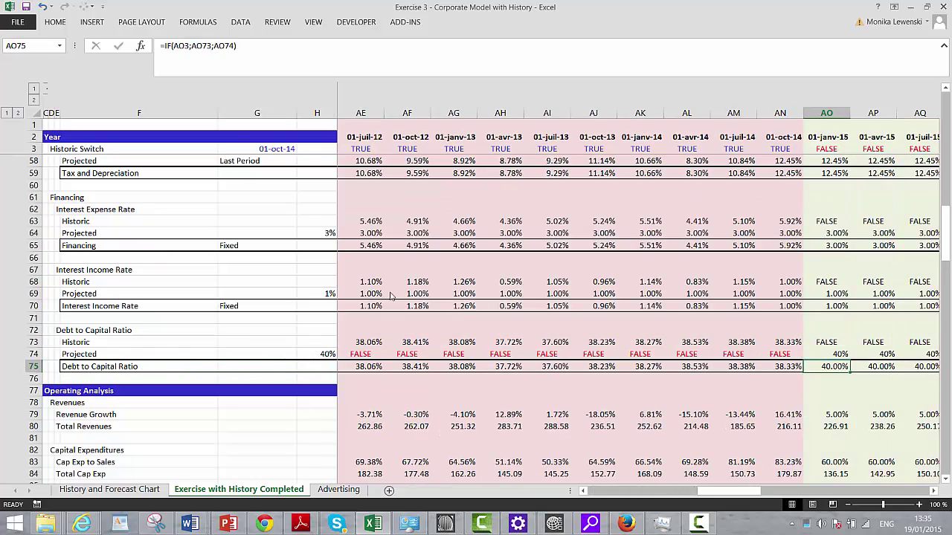
Trace the Debt to Capital Ratio row back through the historic quarters to its row label.
key(Left)
key(Left)
key(Left)
key(Left)
key(Left)
key(Left)
key(Left)
key(Left)
key(Left)
key(Left)
key(Left)
key(Left)
key(Left)
key(Left)
key(Left)
key(Left)
key(Left)
key(Left)
key(Left)
key(Left)
key(Left)
key(Left)
key(Left)
key(Left)
key(Left)
key(Left)
key(Left)
key(Left)
key(Left)
key(Left)
key(Left)
key(Left)
key(Left)
key(Left)
key(Left)
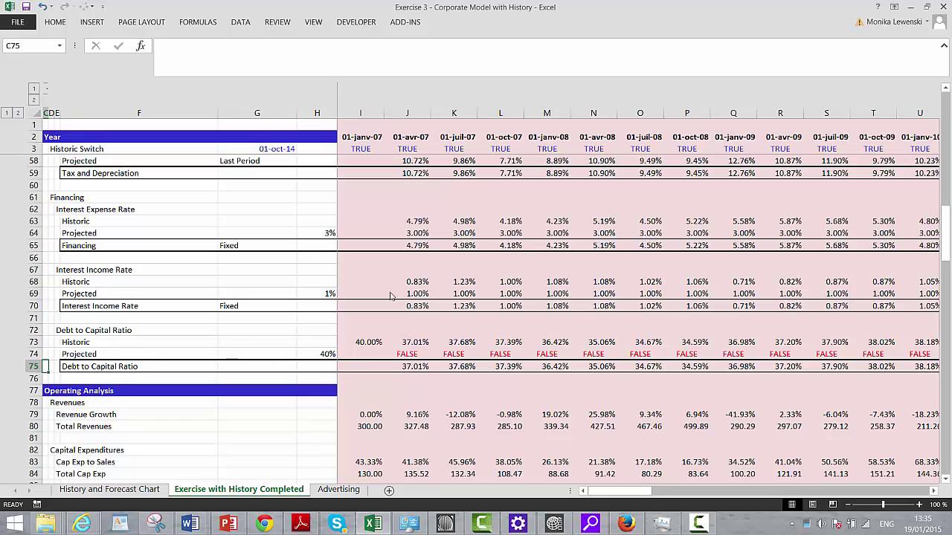
Compare the historic and projected financing assumptions around the switch from history to forecast along the Debt to Capital Ratio row.
key(Right)
key(Right)
key(Right)
key(Right)
key(Right)
key(Right)
key(Right)
key(Right)
key(Right)
key(Right)
key(Right)
key(Right)
key(Right)
key(Right)
key(Right)
key(Right)
key(Right)
key(Right)
key(Right)
key(Right)
key(Right)
key(Right)
key(Right)
key(Right)
key(Right)
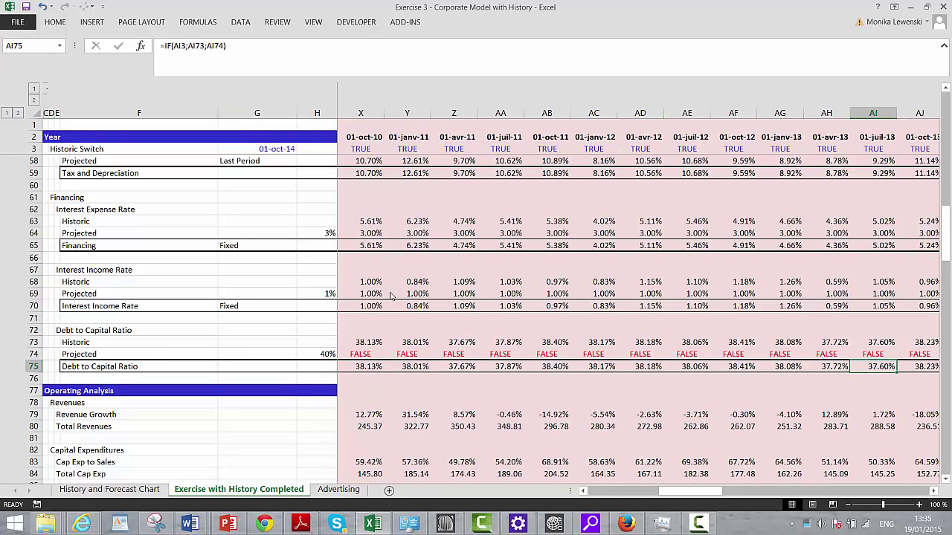
key(Left)
key(Left)
key(Left)
key(Left)
key(Left)
key(Left)
key(Left)
key(Left)
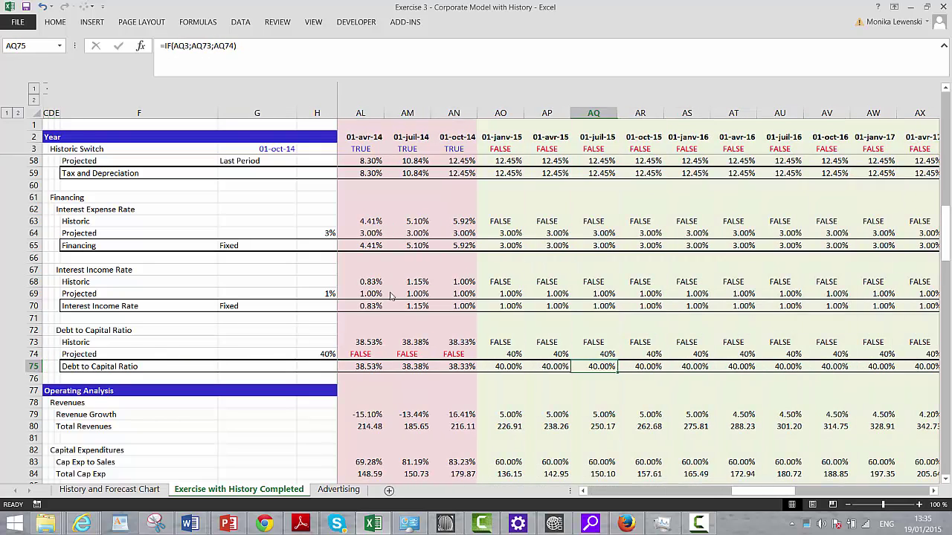
Inspect the Debt to Capital Ratio formulas across the forecast quarters out to 2021.
key(Right)
key(Right)
key(Right)
key(Right)
key(Right)
key(Right)
key(Right)
key(Right)
key(Right)
key(Right)
key(Right)
key(Right)
key(Right)
key(Right)
key(Right)
key(Right)
key(Right)
key(Right)
key(Right)
key(Right)
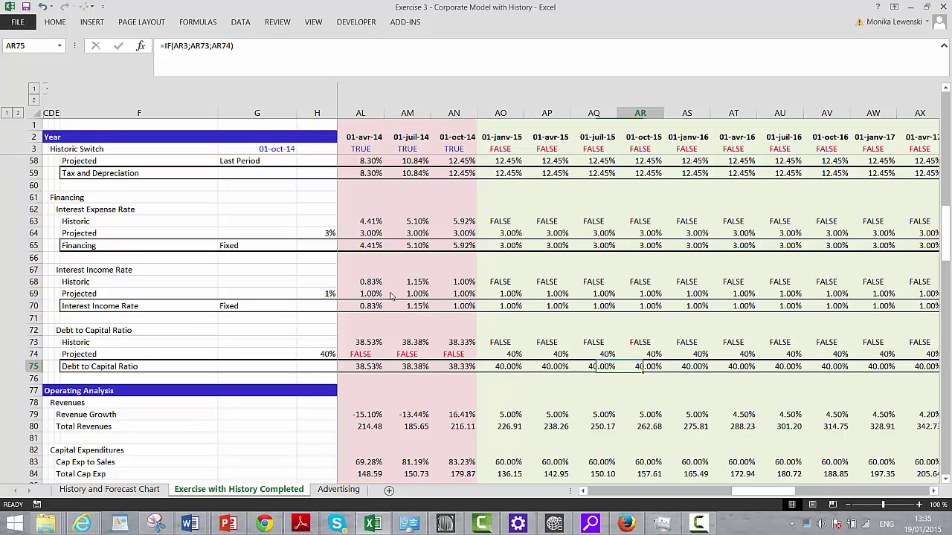
key(Right)
key(Left)
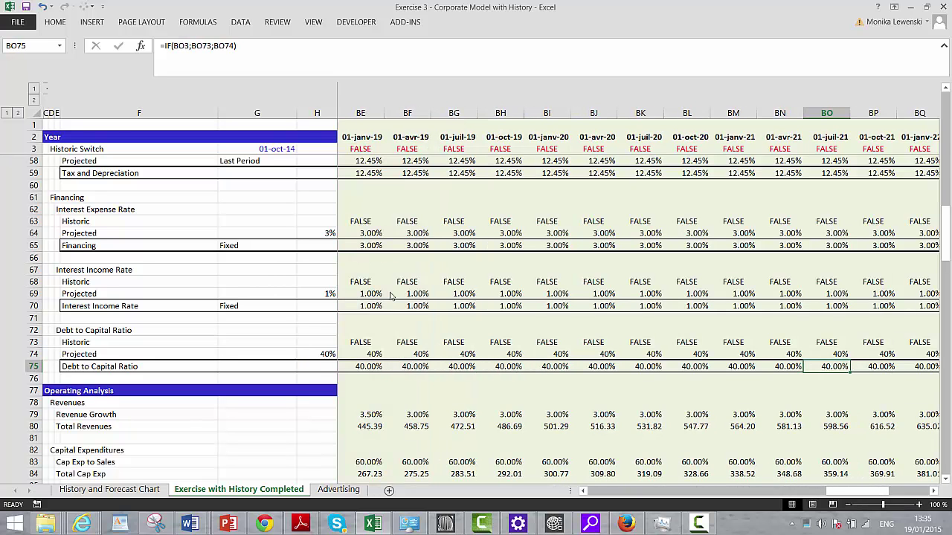
Return along the Debt to Capital Ratio row from the forecast to the historic quarters around 01-janv-10.
key(Left)
key(Left)
key(Left)
key(Left)
key(Left)
key(Left)
key(Left)
key(Left)
key(Left)
key(Left)
key(Left)
key(Left)
key(Left)
key(Left)
key(Left)
key(Left)
key(Left)
key(Left)
key(Left)
key(Left)
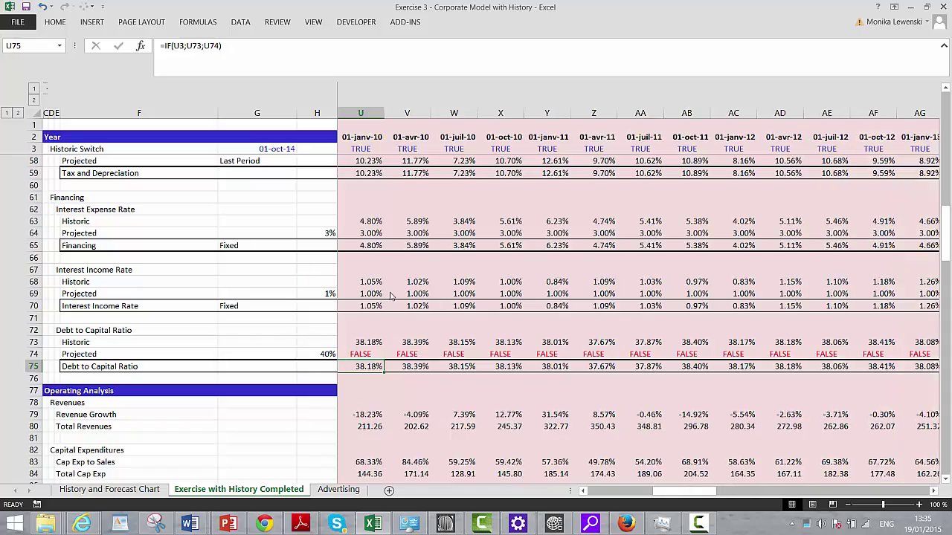
Trace the Debt to Capital Ratio row back to its label and continue to the Revenues heading in Operating Analysis.
key(Left)
key(Left)
key(Left)
key(Left)
key(Left)
key(Left)
key(Left)
key(Left)
key(Left)
key(Left)
key(Left)
key(Left)
key(Left)
key(Left)
key(Left)
key(Left)
key(Left)
key(Left)
key(Down)
key(Down)
key(Down)
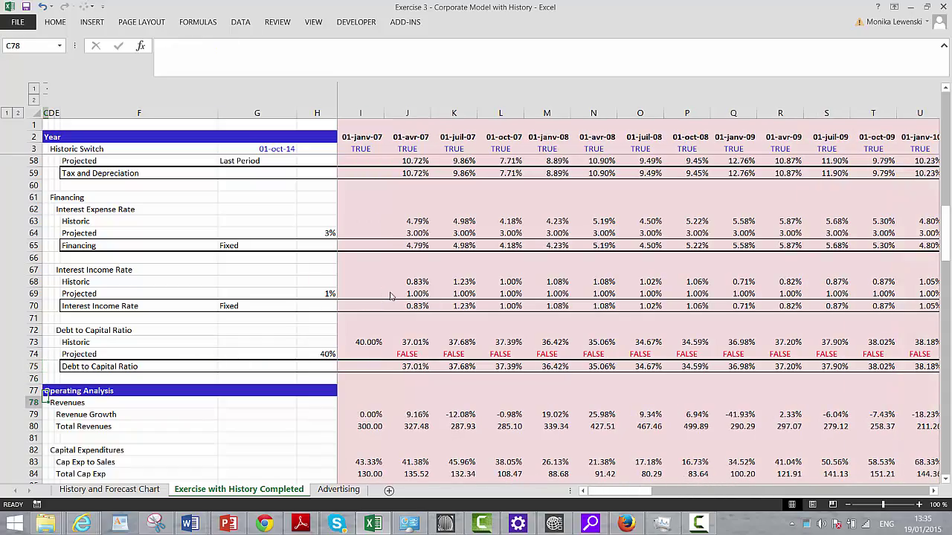
Examine the Operating Analysis and Financing sections, including net plant, cash and debt balances, down to Profit and Loss.
key(Down)
key(Down)
key(Down)
key(Down)
key(Down)
key(Down)
key(Down)
key(Down)
key(Down)
key(Down)
key(Down)
key(Down)
key(Down)
key(Down)
key(Down)
key(Down)
key(Down)
key(Down)
key(Down)
key(Down)
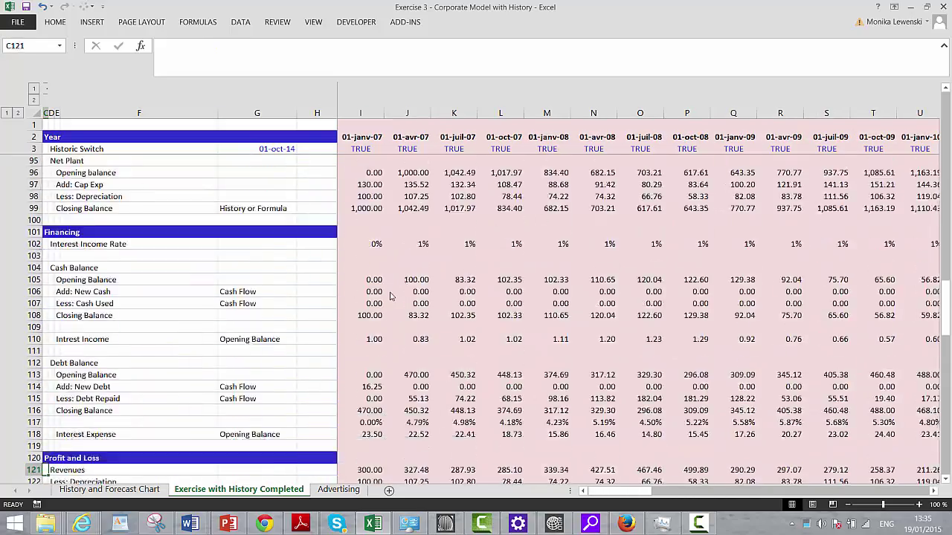
Review the Profit and Loss, Cash Flow and Balance Sheet sections down to the end of the Equity Balance.
key(Down)
key(Down)
key(Down)
key(Down)
key(Down)
key(Down)
key(Down)
key(Down)
key(Down)
key(Down)
key(Down)
key(Down)
key(Down)
key(Down)
key(Down)
key(Down)
key(Down)
key(Down)
key(Down)
key(Down)
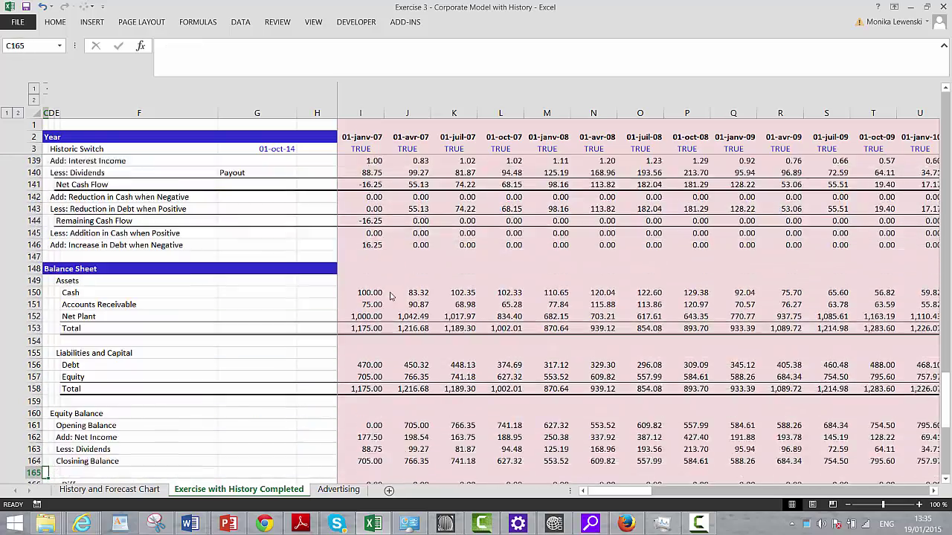
Inspect the balance sheet Difference row and the summary of assumption ratios in rows 172 to 177.
key(Down)
key(Down)
key(Down)
key(Down)
key(Down)
key(Down)
key(Down)
key(Down)
key(Down)
key(Down)
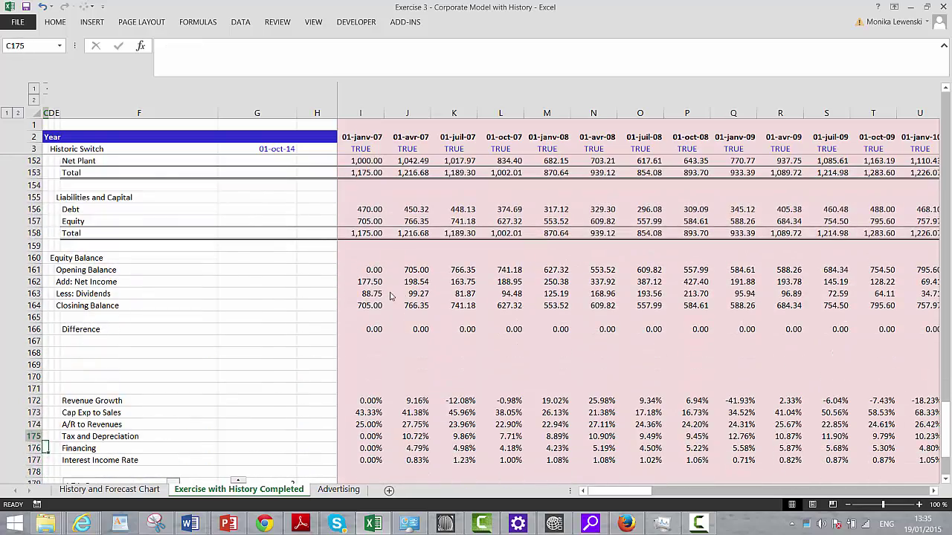
Go back to the blank cell D168 beneath the balance sheet's Difference row.
key(Up)
key(Up)
key(Up)
key(Up)
key(Up)
key(Up)
key(Up)
key(Up)
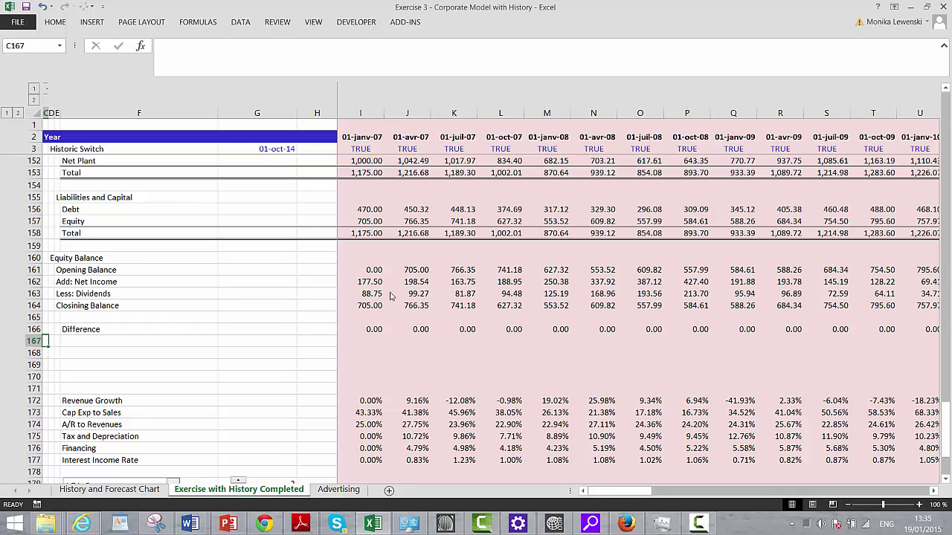
key(Right)
key(Right)
key(Down)
key(Left)
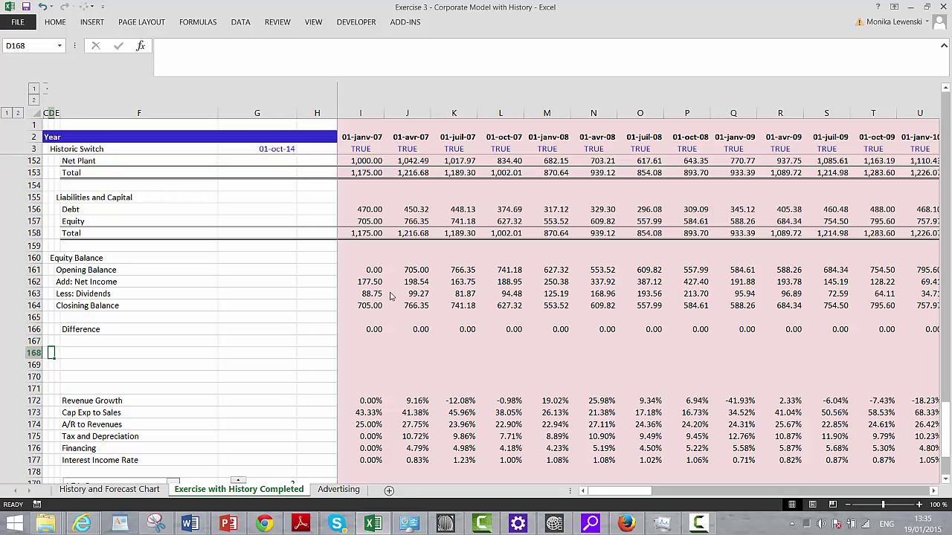
Look back through the Balance Sheet to the Net Cash Flow row in the Cash Flow section.
key(Up)
key(Up)
key(Up)
key(Up)
key(Up)
key(Up)
key(Up)
key(Up)
key(Up)
key(Up)
key(Up)
key(Up)
key(Up)
key(Up)
key(Up)
key(Up)
key(Up)
key(Up)
key(Up)
key(Up)
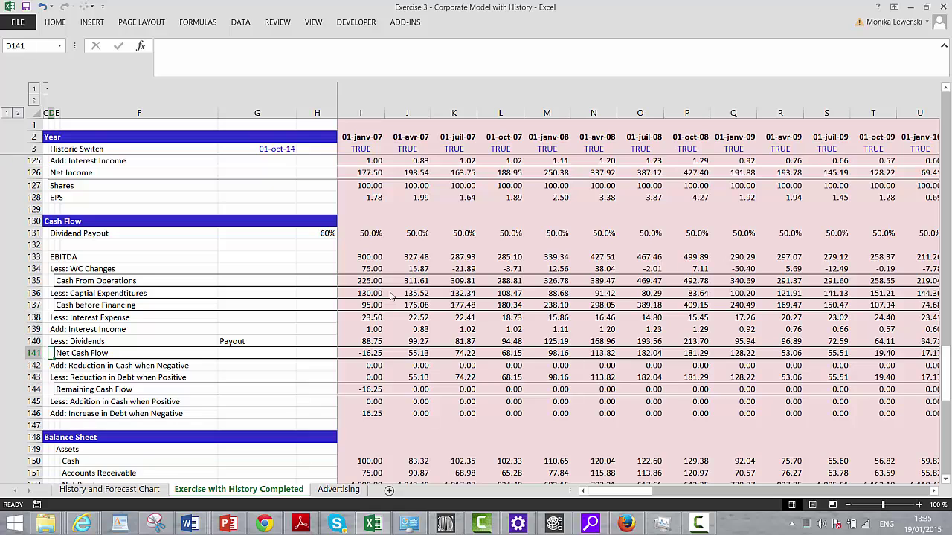
Label cell D168, below the balance sheet's Difference row, as Debt to Capital Ratio.
key(Down)
key(Down)
key(Down)
key(Down)
key(Down)
key(Down)
key(Down)
key(Down)
key(Down)
key(Down)
key(Down)
key(Down)
key(Down)
key(Down)
key(Down)
key(Down)
key(Down)
key(Down)
key(Down)
key(Down)
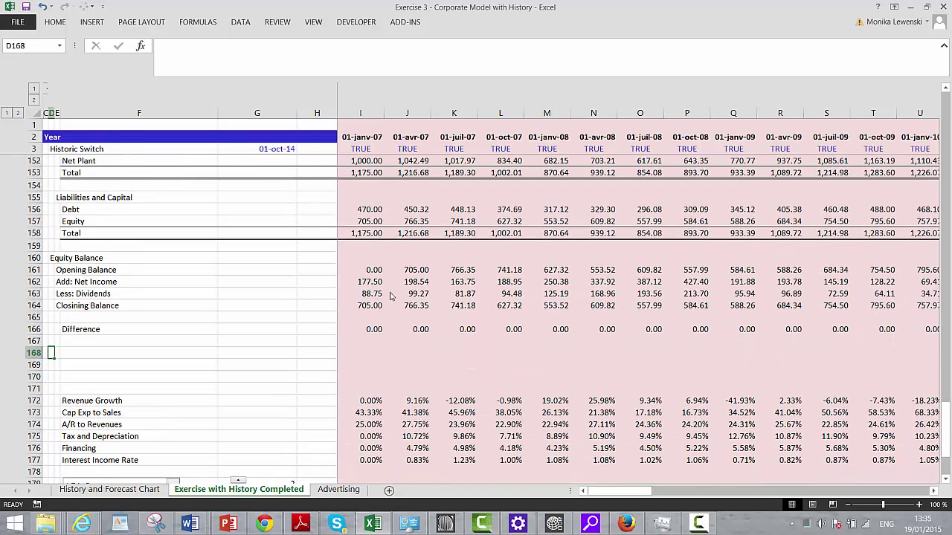
text(Debt to Ca)
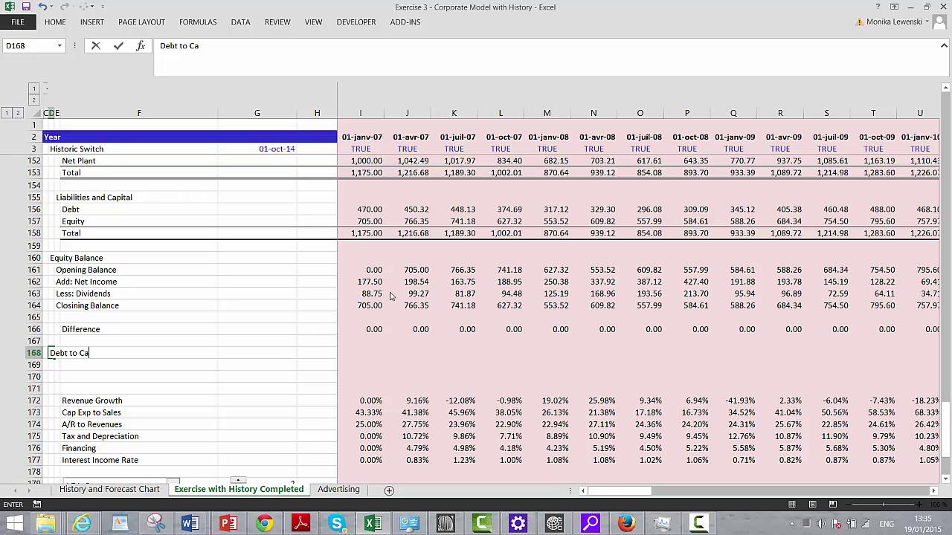
text(pital Ratio)
key(Return)
key(Up)
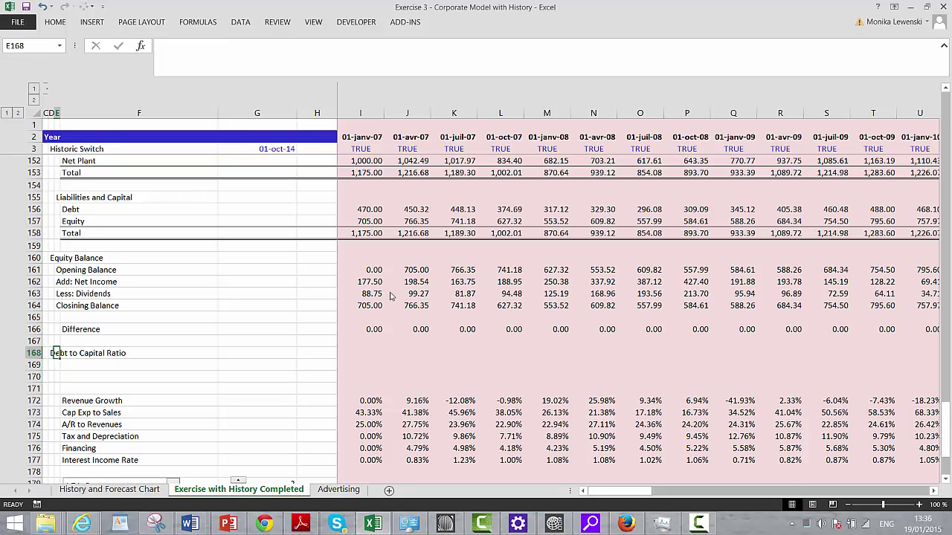
Calculate the Debt to Capital Ratio for 01-janv-07 in I168 as debt divided by total liabilities and capital, =I156/I158.
key(Right)
key(Right)
key(Right)
key(Right)
key(Right)
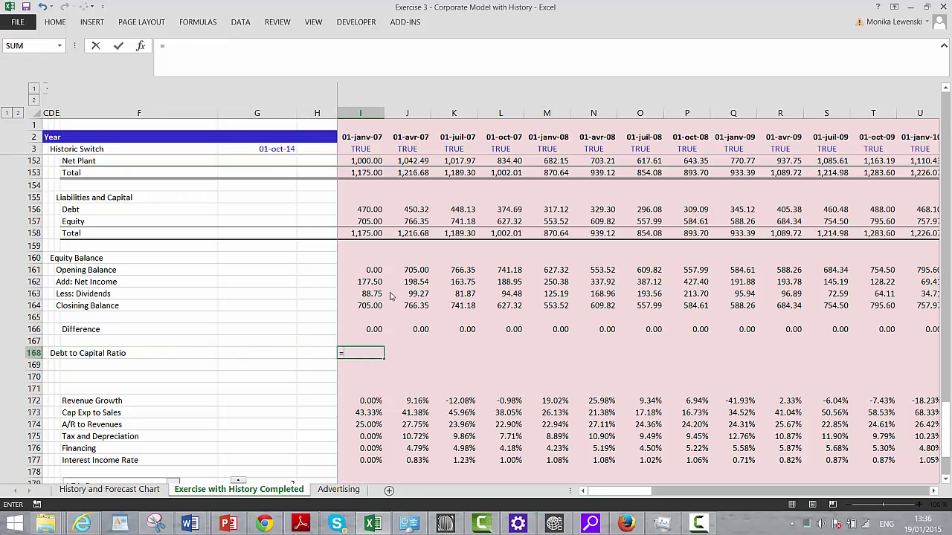
text(=)
key(Up)
key(Up)
key(Up)
key(Up)
key(Up)
key(Up)
key(Up)
key(Up)
key(Up)
key(Up)
key(Up)
key(Up)
key(Up)
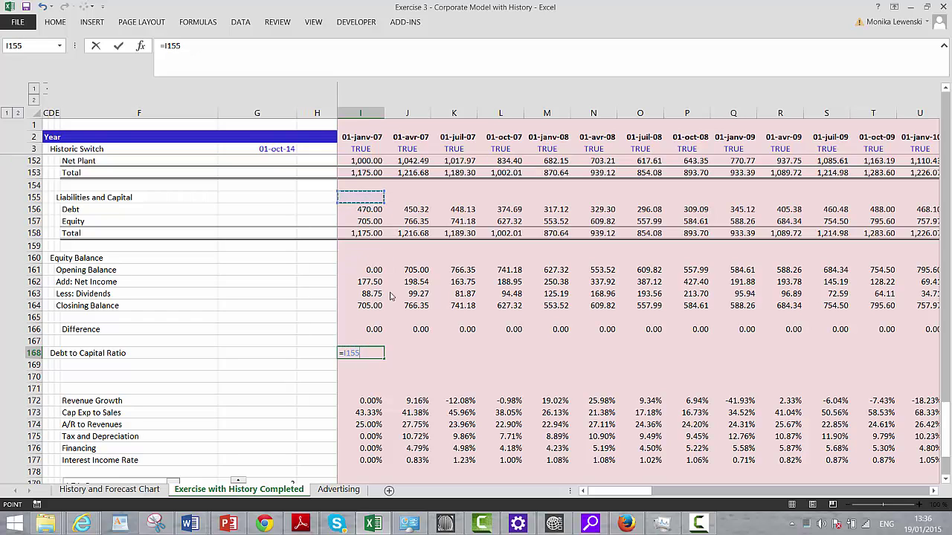
key(Down)
key(Down)
key(Down)
key(Up)
key(Up)
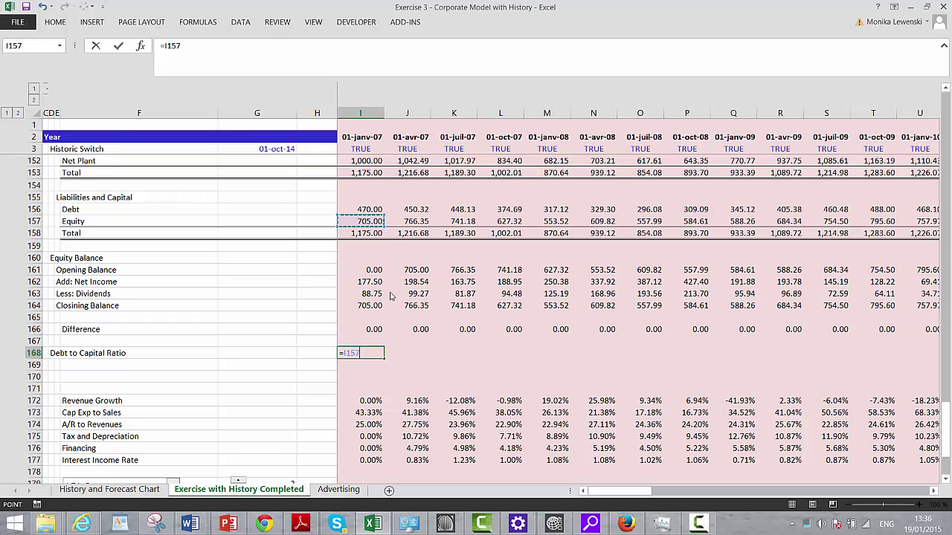
text(/)
key(Up)
key(Up)
key(Up)
key(Up)
key(Up)
key(Up)
key(Up)
key(Up)
key(Up)
key(Up)
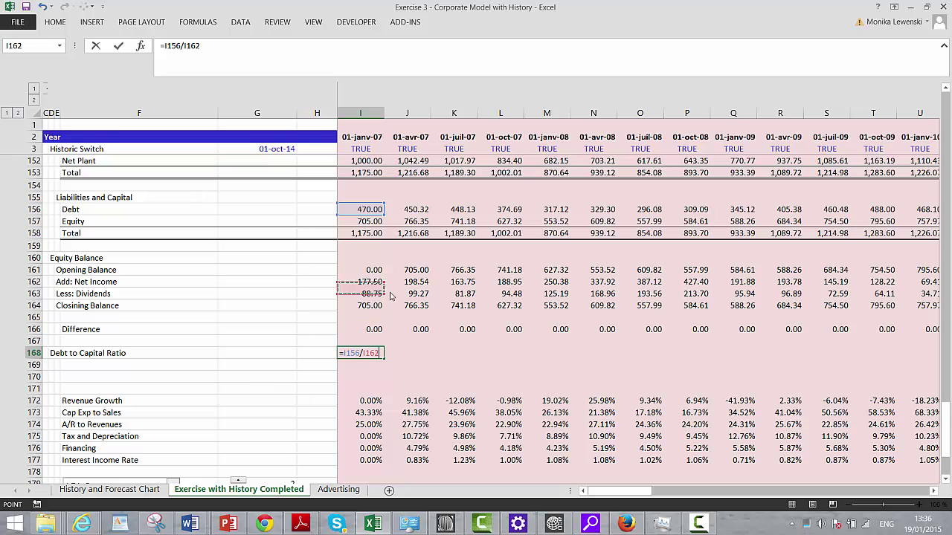
key(Return)
key(Up)
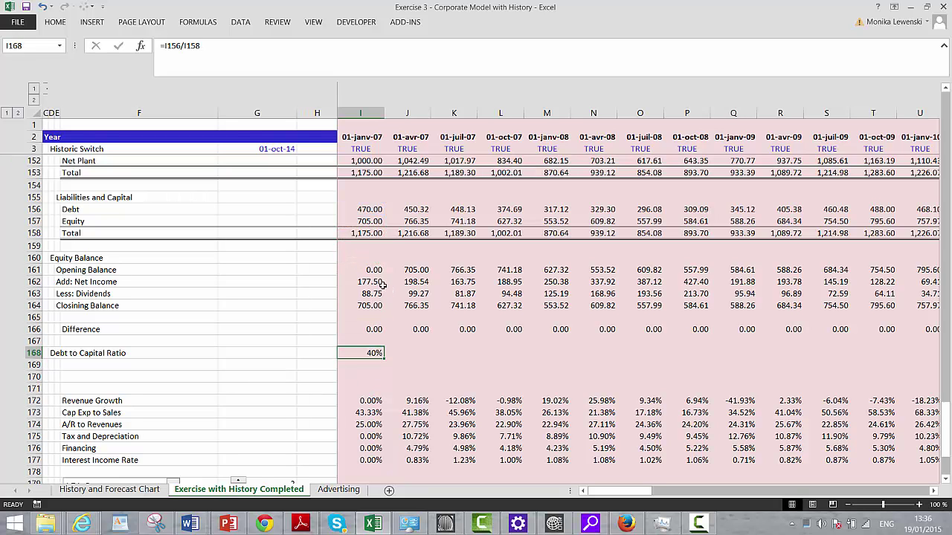
Copy the I168 ratio across all period columns of row 168 and display it as a percentage with three decimals.
click(57, 22)
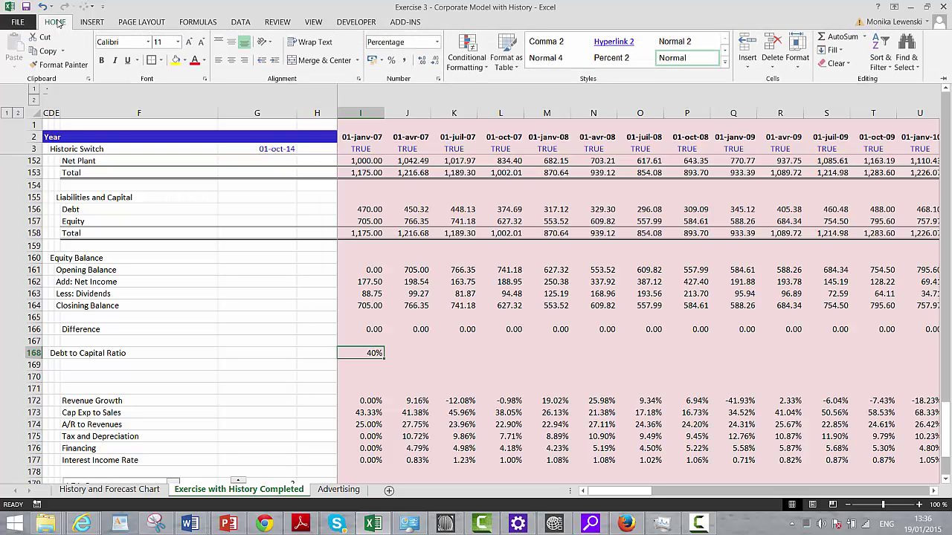
double_click(422, 63)
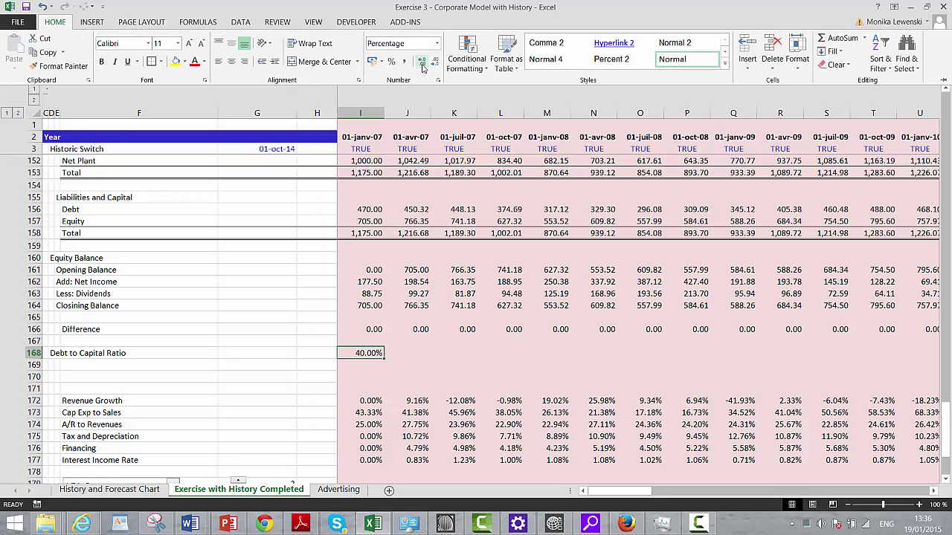
key(ctrl+shift+Right)
key(ctrl+r)
click(422, 63)
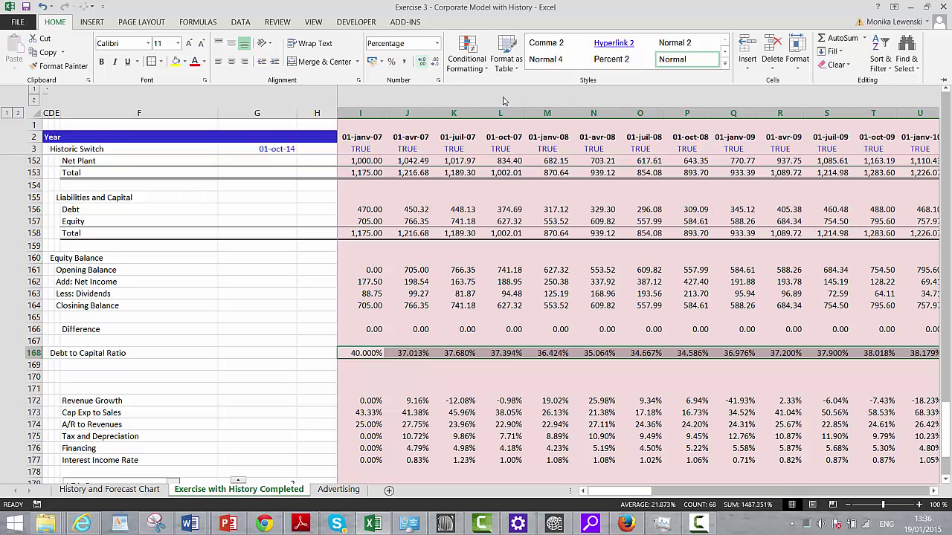
Examine the Debt to Capital Ratio across the historic quarters up to the first forecast columns.
click(535, 301)
key(Right)
key(Right)
key(Right)
key(Right)
key(Right)
key(Right)
key(Right)
key(Right)
key(Right)
key(Right)
key(Right)
key(Right)
key(Right)
key(Right)
key(Right)
key(Right)
key(Right)
key(Right)
key(Right)
key(Right)
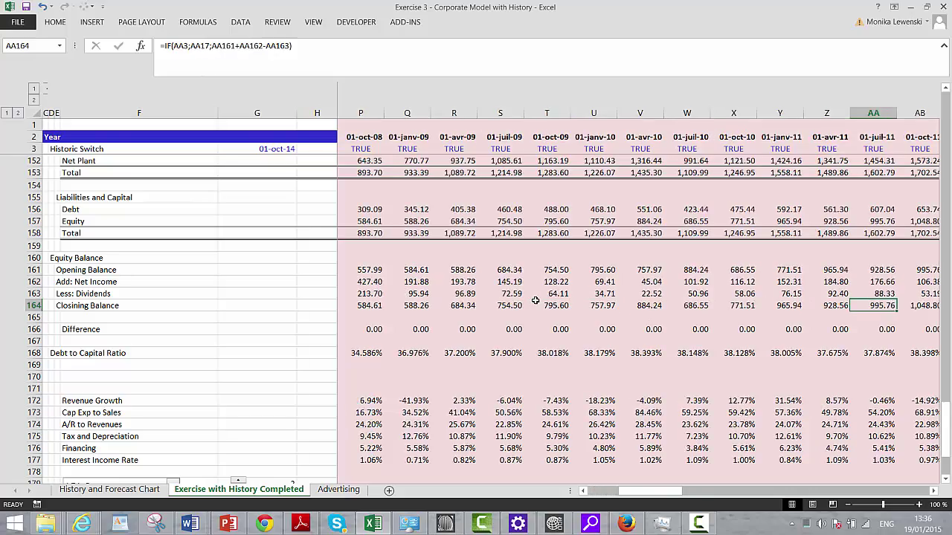
key(Right)
key(Right)
key(Right)
key(Right)
key(Right)
key(Right)
key(Right)
key(Right)
key(Right)
key(Right)
key(Right)
key(Right)
key(Right)
key(Right)
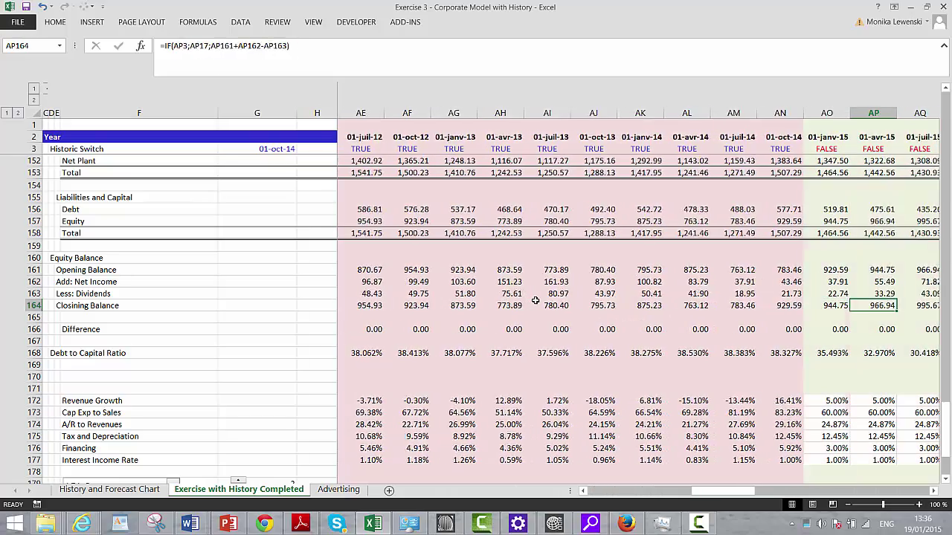
Follow row 168 through the forecast quarters to 2022 and examine how the Debt to Capital Ratio develops.
key(Down)
key(Down)
key(Down)
key(Down)
key(Right)
key(Right)
key(Right)
key(Right)
key(Right)
key(Right)
key(Right)
key(Right)
key(Right)
key(Right)
key(Right)
key(Right)
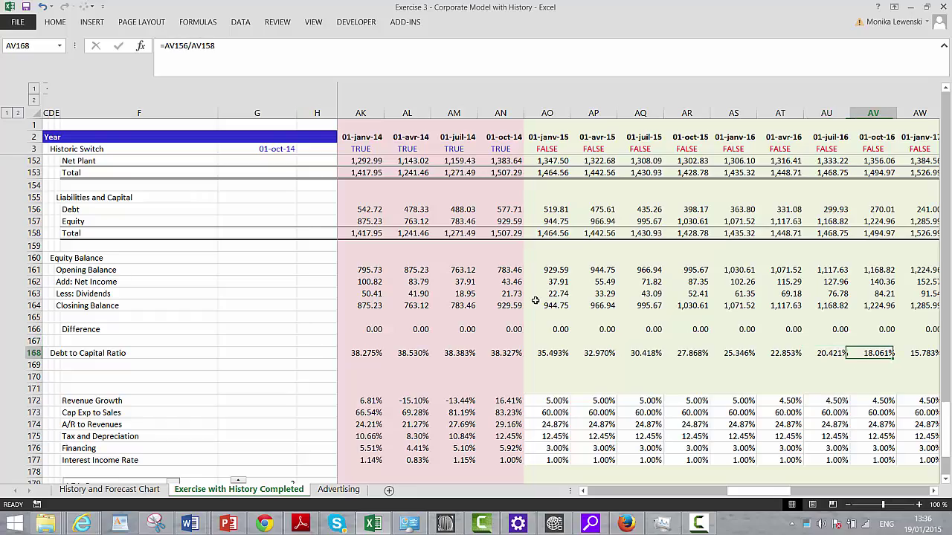
key(Right)
key(Right)
key(Right)
key(Right)
key(Right)
key(Right)
key(Right)
key(Right)
key(Right)
key(Right)
key(Right)
key(Right)
key(Right)
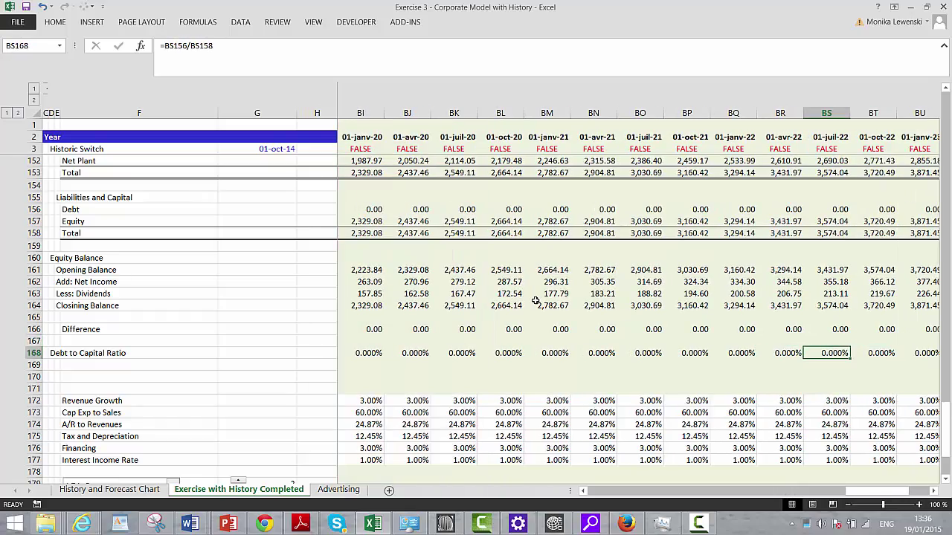
Review the Debt to Capital Ratio row back from the forecast through the historic quarters to its label.
key(Left)
key(Left)
key(Left)
key(Left)
key(Left)
key(Left)
key(Left)
key(Left)
key(Left)
key(Left)
key(Left)
key(Left)
key(Left)
key(Left)
key(Left)
key(Left)
key(Left)
key(Left)
key(Left)
key(Left)
key(Left)
key(Left)
key(Left)
key(Left)
key(Left)
key(Left)
key(Left)
key(Left)
key(Left)
key(Left)
key(Left)
key(Left)
key(Left)
key(Left)
key(Left)
key(Left)
key(Left)
key(Left)
key(Left)
key(Left)
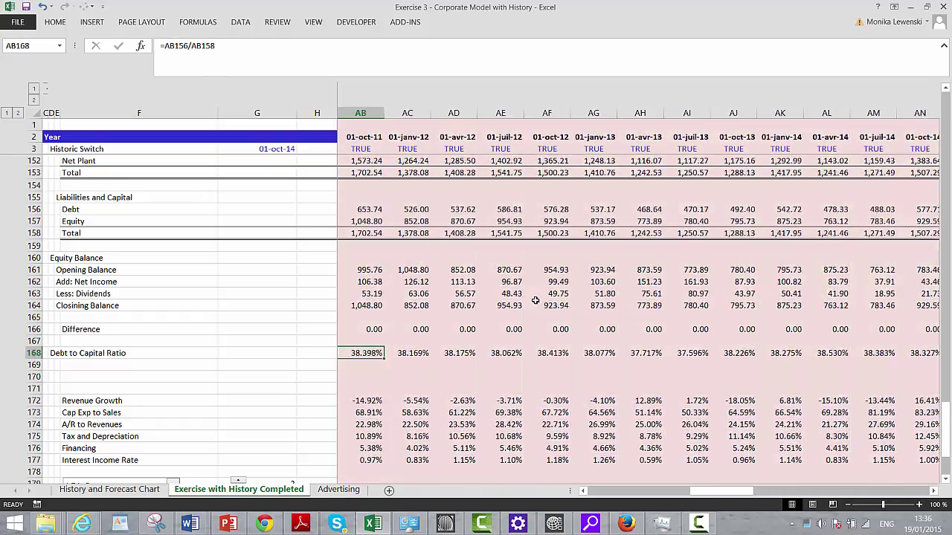
key(Left)
key(Left)
key(Left)
key(Left)
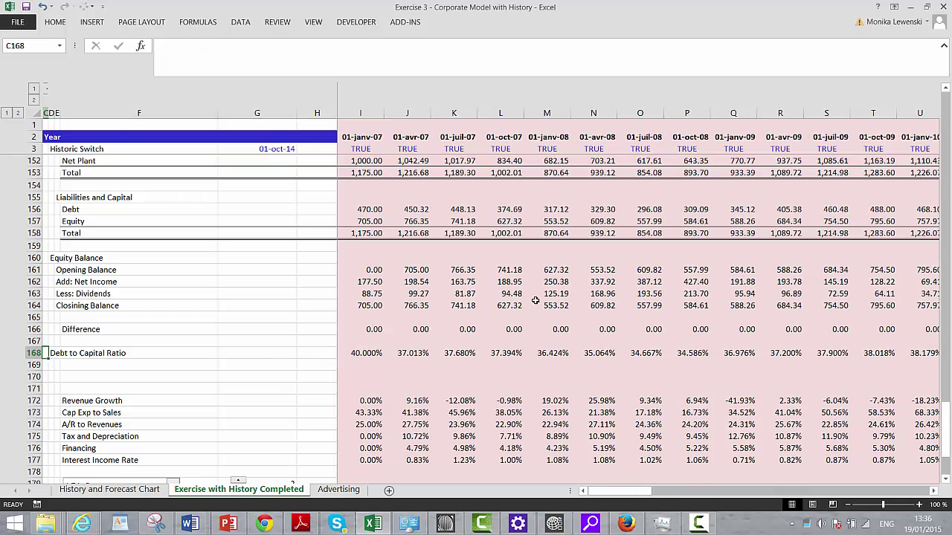
Review the model from the Debt to Capital Ratio row up through the balance sheet to the cash flow statement's interest lines.
key(Up)
key(Up)
key(Up)
key(Up)
key(Up)
key(Up)
key(Up)
key(Up)
key(Up)
key(Up)
key(Up)
key(Up)
key(Up)
key(Up)
key(Up)
key(Up)
key(Up)
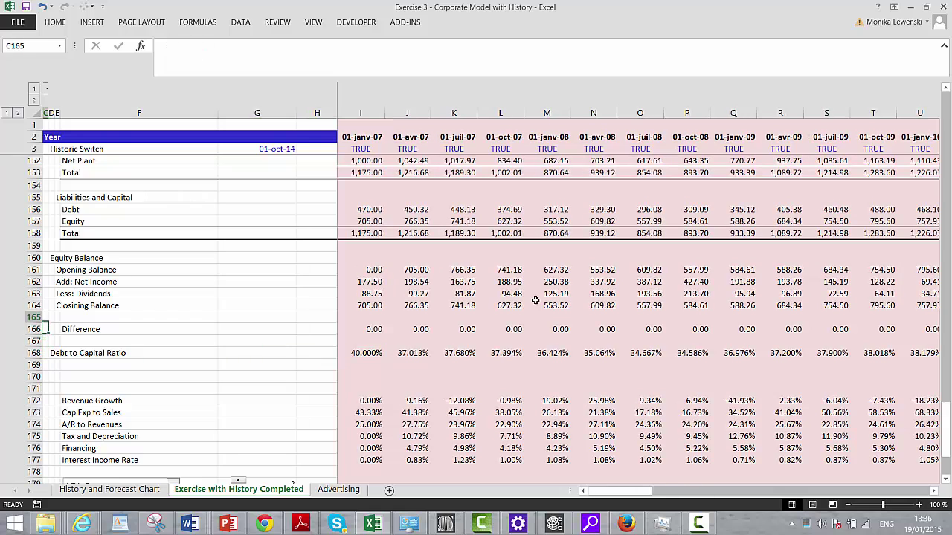
key(Up)
key(Up)
key(Up)
key(Up)
key(Up)
key(Up)
key(Up)
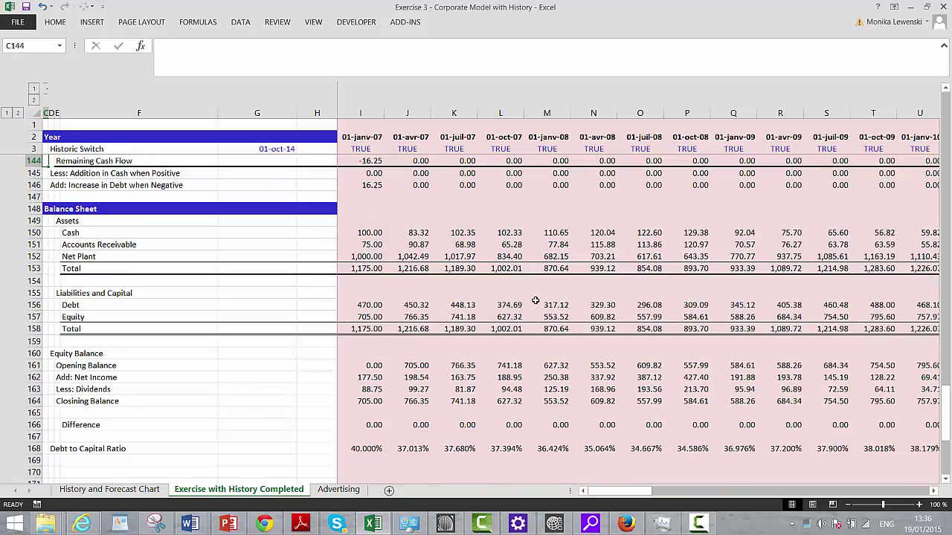
key(Up)
key(Up)
key(Up)
key(Up)
key(Up)
key(Up)
key(Up)
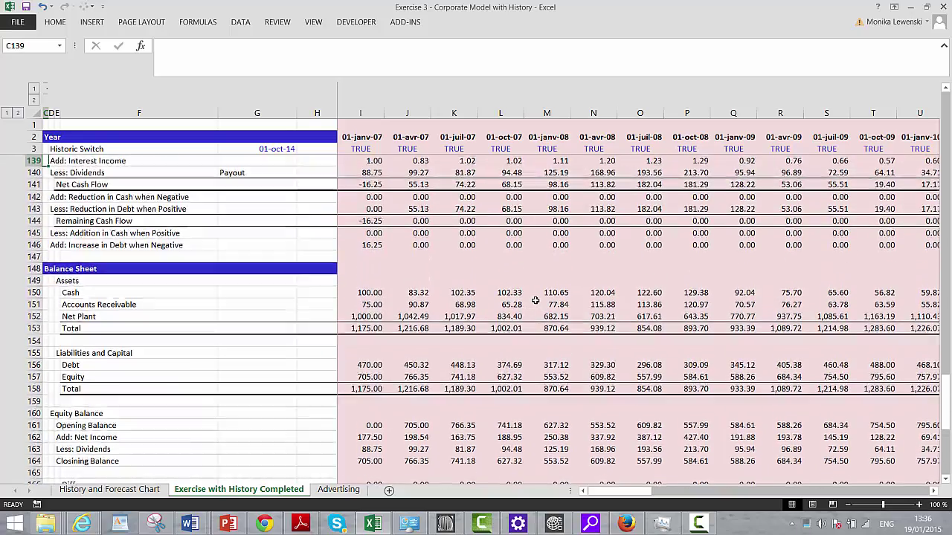
key(Up)
key(Up)
Insert a blank row above Net Cash Flow in the cash flow statement, directly beneath Less: Dividends.
key(Down)
key(Down)
key(Down)
key(Down)
key(Down)
key(Down)
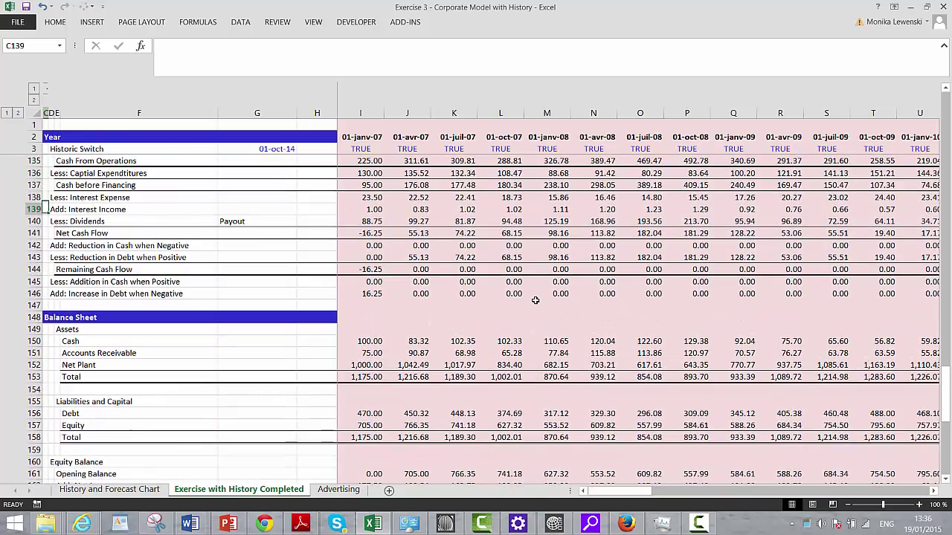
key(Down)
key(Down)
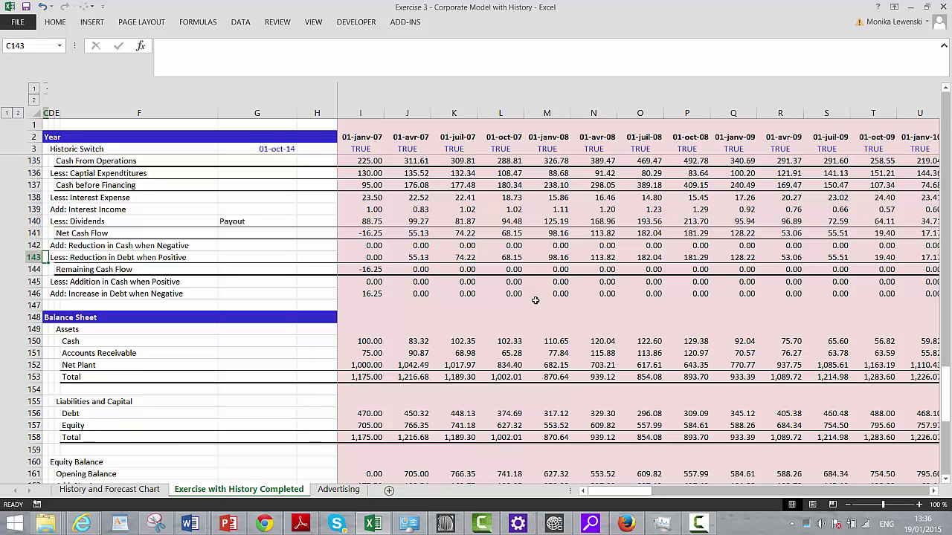
key(Down)
key(Up)
key(Up)
key(Down)
key(Down)
key(Up)
key(Up)
key(Up)
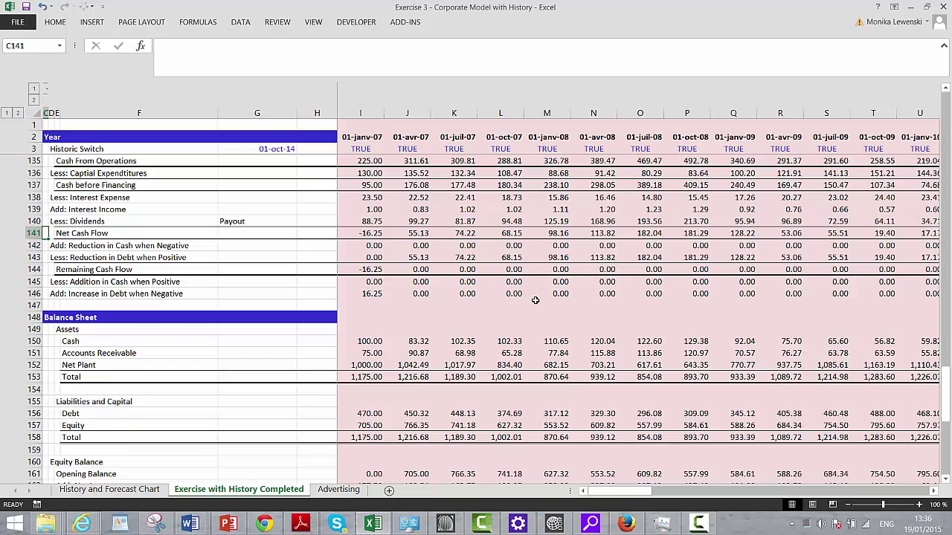
key(shift+space)
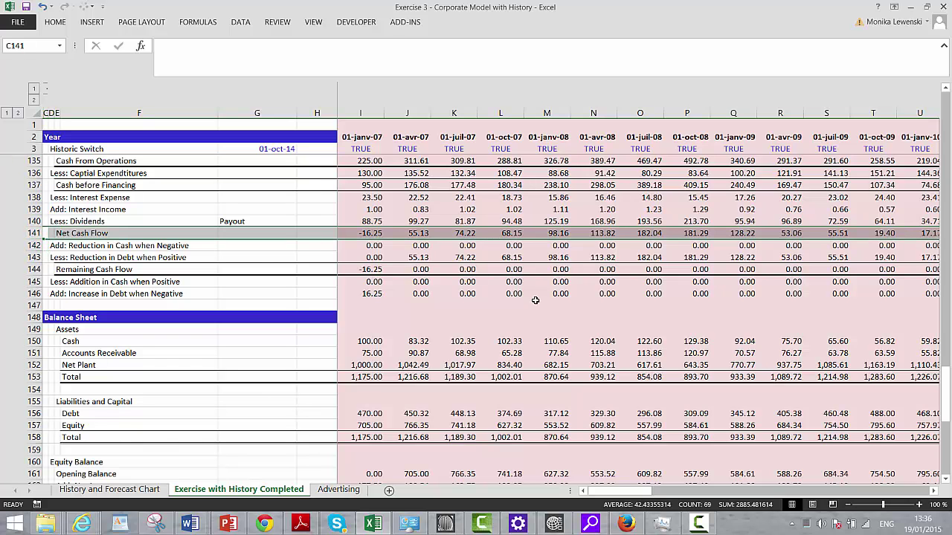
key(ctrl+shift+plus)
Label the new row 141 "Add: Net Equity Capital Issued" in cell D141.
key(Right)
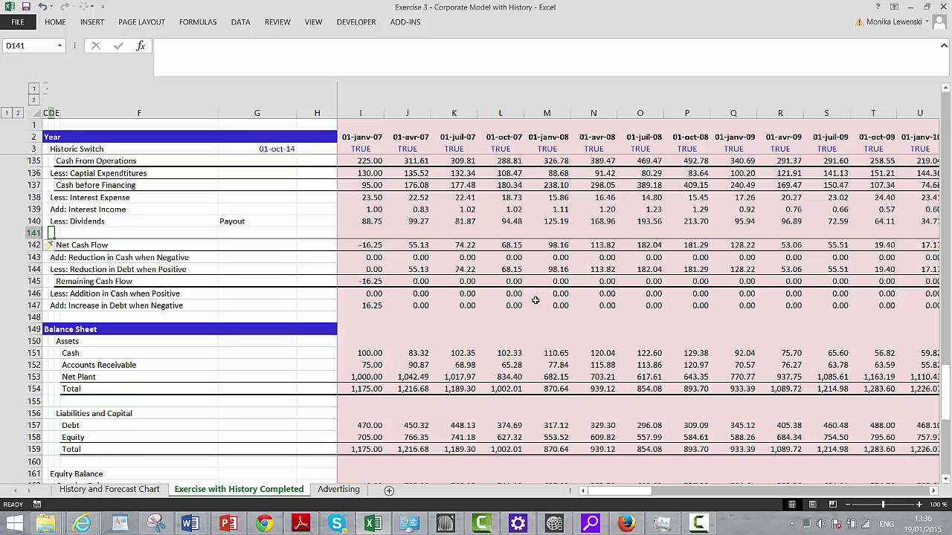
text(Add: Net Equity Capital)
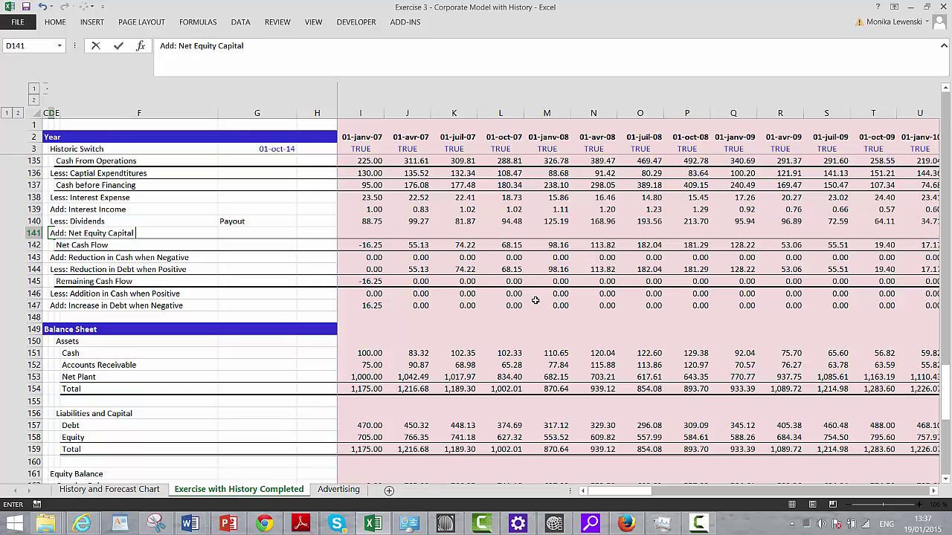
text(Issued)
key(Return)
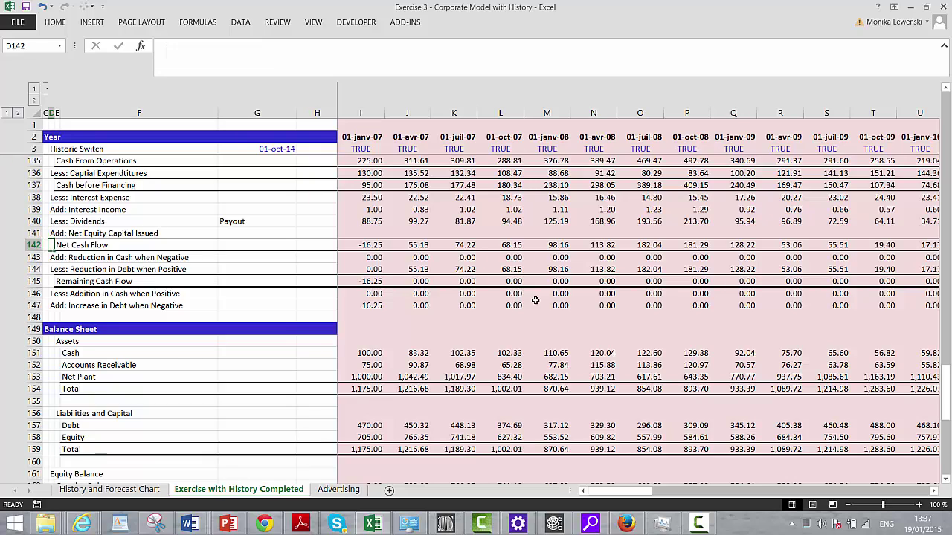
Follow the Net Equity Capital Issued row across the historic quarters to the first forecast quarters from 01-janv-15.
key(Up)
key(Right)
key(Right)
key(Right)
key(Right)
key(Right)
key(Right)
key(Right)
key(Right)
key(Right)
key(Right)
key(Right)
key(Right)
key(Right)
key(Right)
key(Right)
key(Right)
key(Right)
key(Right)
key(Right)
key(Right)
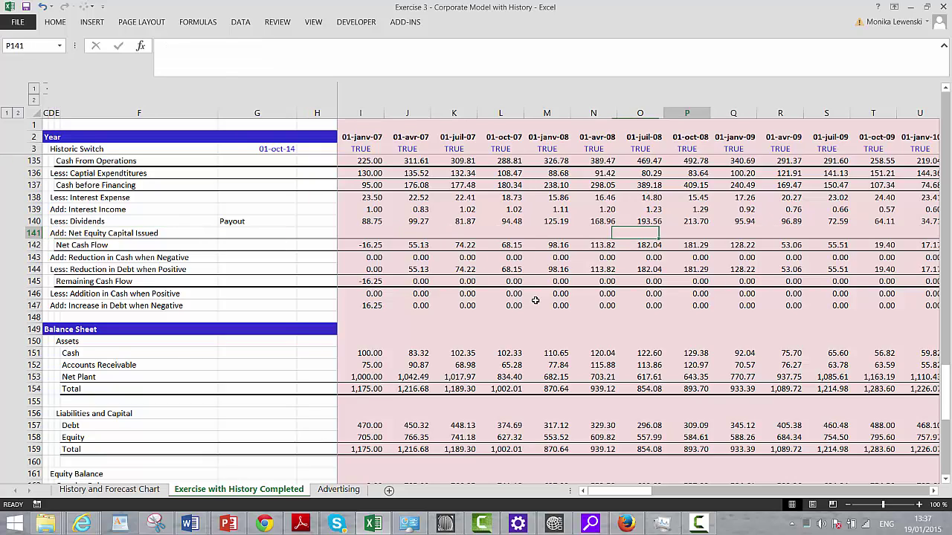
key(Right)
key(Right)
key(Right)
key(Right)
key(Right)
key(Right)
key(Right)
key(Right)
key(Right)
key(Right)
key(Right)
key(Right)
key(Right)
key(Right)
key(Right)
key(Right)
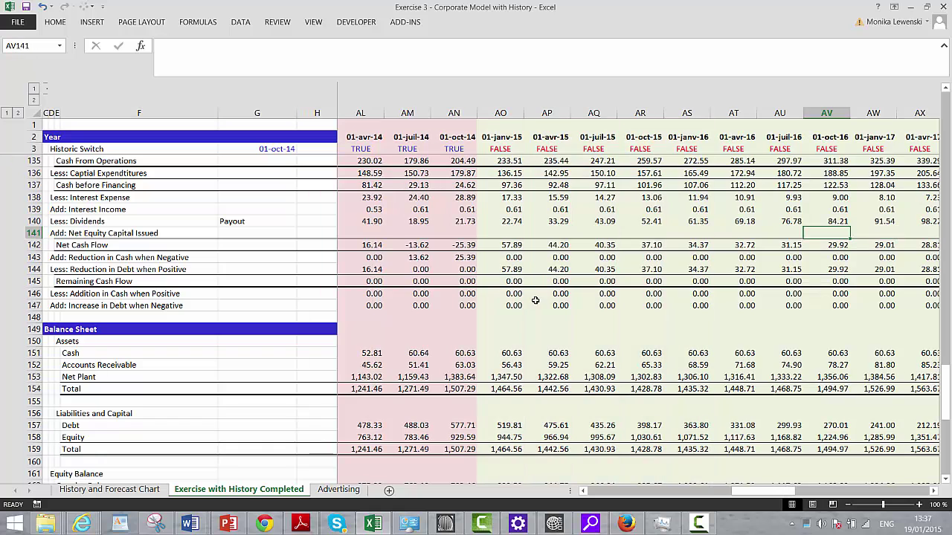
key(Left)
key(Left)
key(Left)
key(Left)
Examine the first forecast column AO from Net Cash Flow down through the balance sheet and the equity balance formulas.
key(Down)
key(Down)
key(Down)
key(Down)
key(Down)
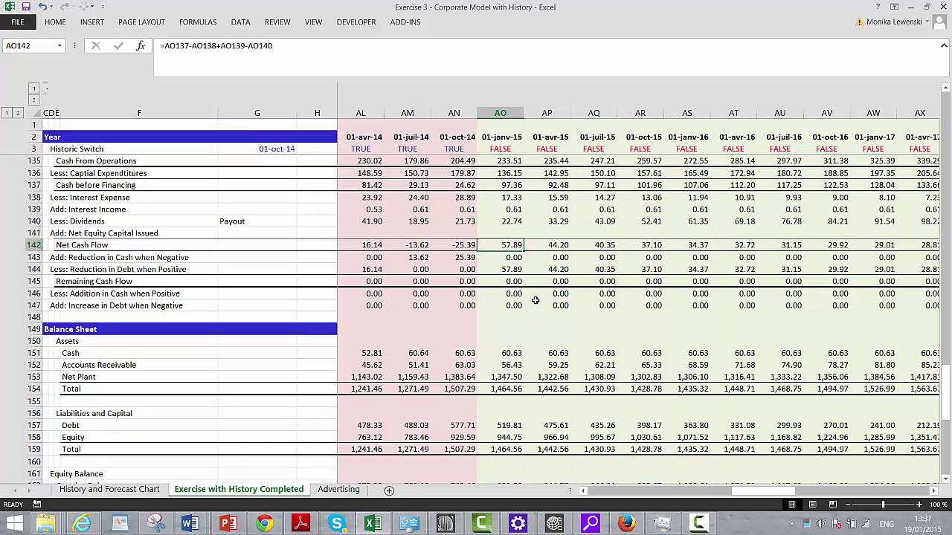
key(Down)
key(Down)
key(Down)
key(Down)
key(Down)
key(Down)
key(Down)
key(Down)
key(Down)
key(Down)
key(Down)
key(Down)
key(Down)
key(Down)
key(Down)
key(Down)
key(Down)
key(Down)
key(Up)
key(Up)
key(Up)
key(Up)
key(Up)
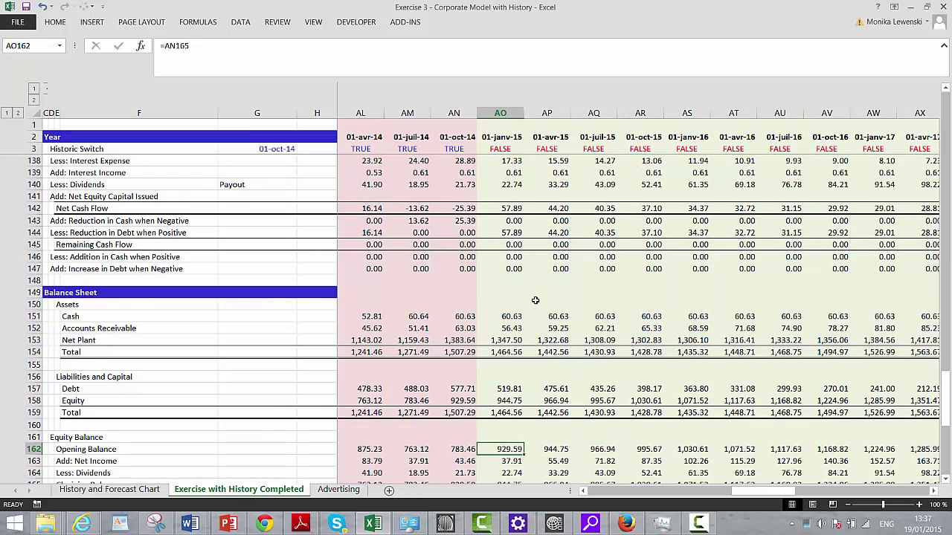
key(Up)
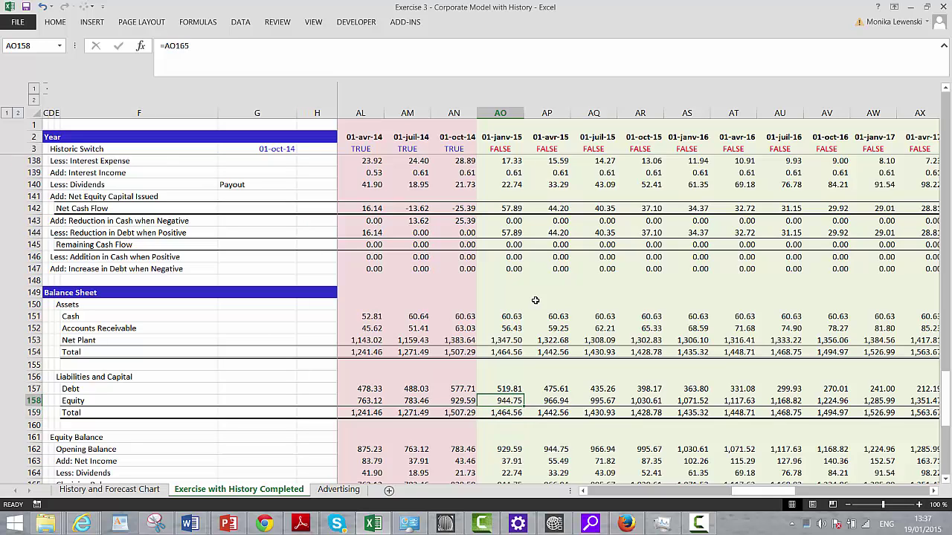
Trace column AO from the balance sheet's Equity line back up to the empty Net Equity Capital Issued cell AO141.
key(Up)
key(Up)
key(Up)
key(Up)
key(Up)
key(Up)
key(Up)
key(Up)
key(Up)
key(Up)
key(Up)
key(Up)
key(Up)
key(Up)
key(Up)
key(Up)
key(Up)
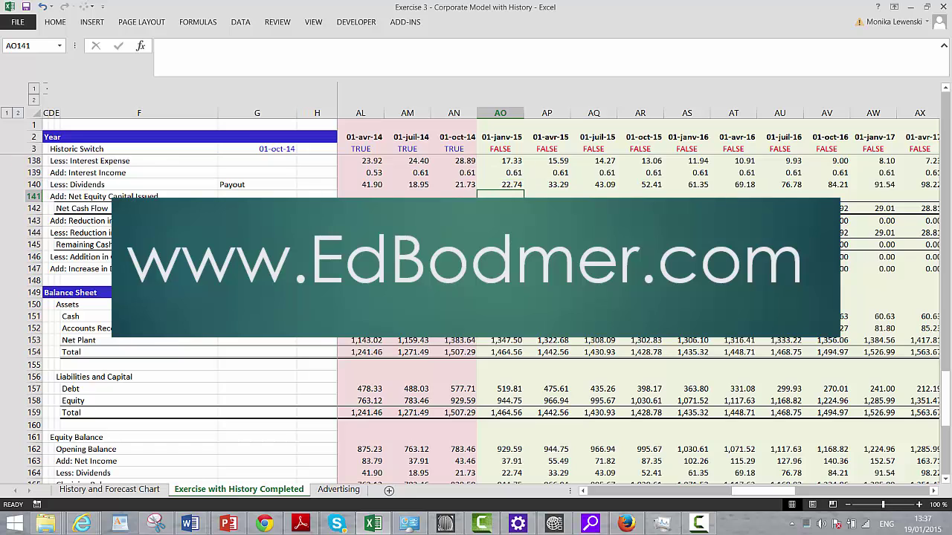
Examine the AO formulas for net cash flow, cash and debt reductions, remaining cash flow, and the cash and debt increases beneath.
key(Down)
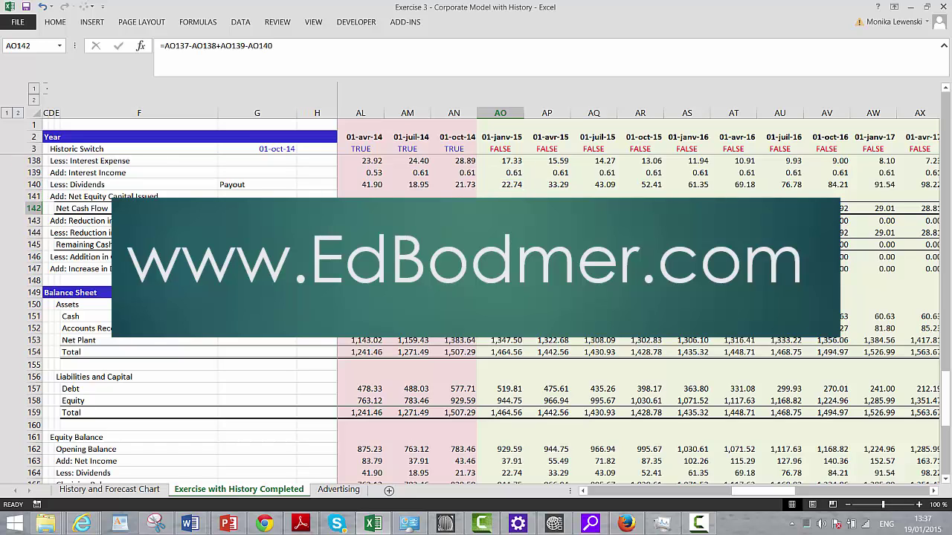
key(Down)
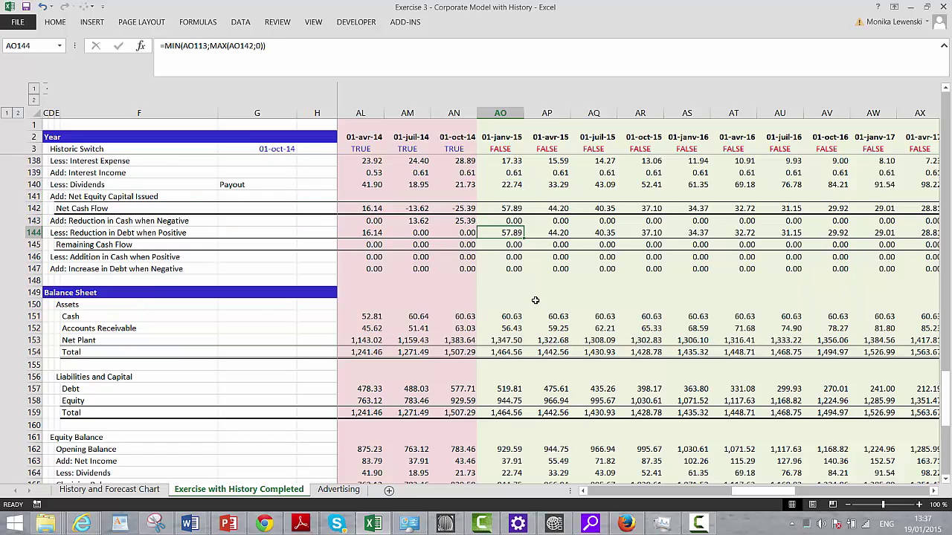
key(Down)
key(Down)
key(Down)
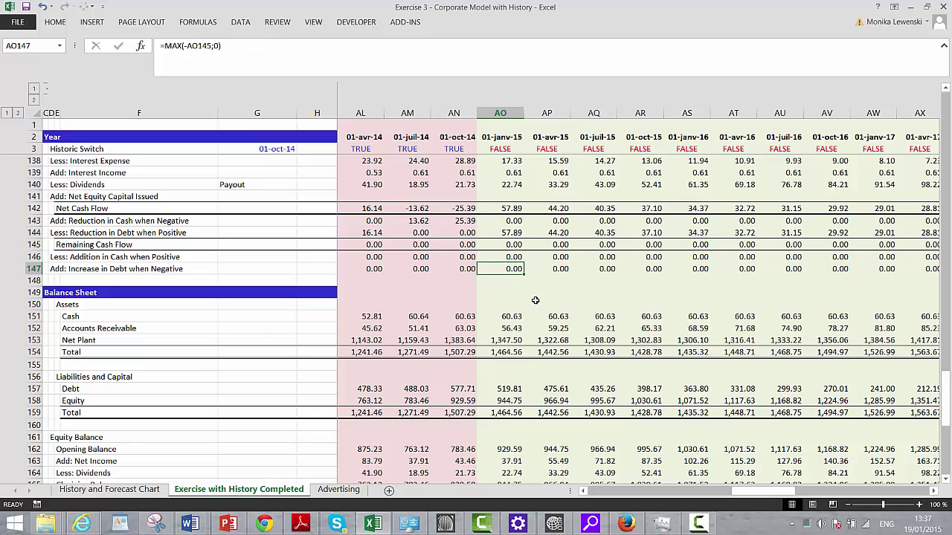
key(Up)
key(Up)
key(Up)
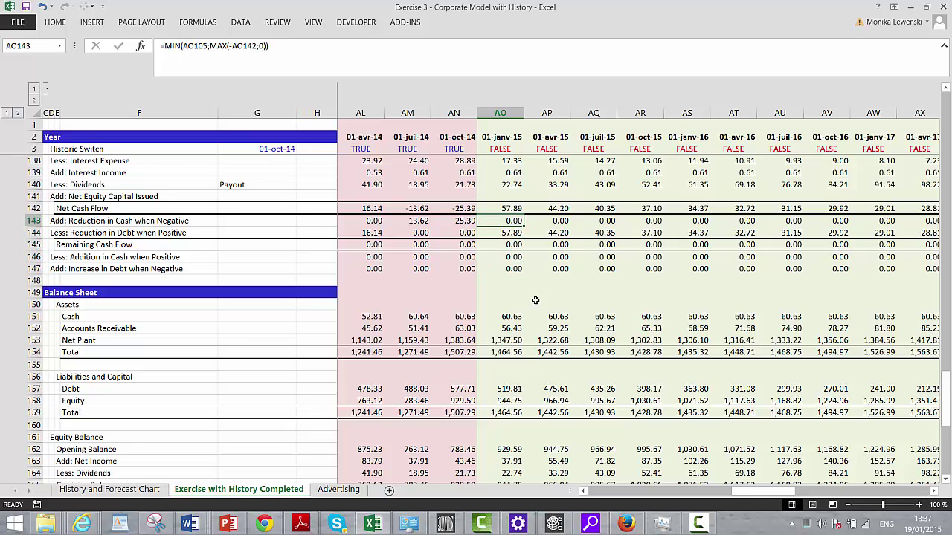
key(Down)
key(Down)
key(Down)
key(Down)
key(Down)
key(Down)
key(Down)
key(Down)
key(Down)
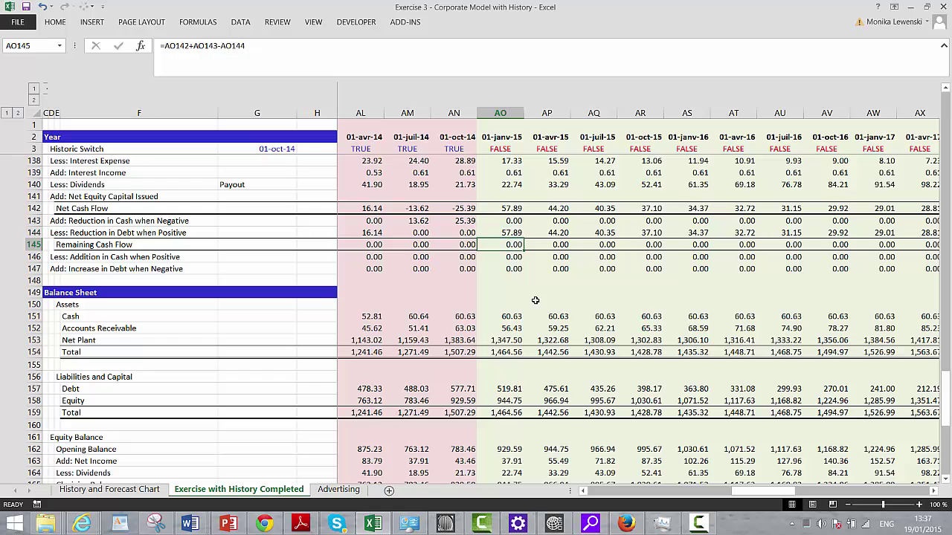
Examine column AO from Remaining Cash Flow down through the balance sheet to the equity Closing Balance formula in AO165.
key(Down)
key(Down)
key(Down)
key(Down)
key(Down)
key(Down)
key(Down)
key(Down)
key(Down)
key(Down)
key(Down)
key(Down)
key(Down)
key(Down)
key(Down)
key(Down)
key(Down)
key(Down)
key(Down)
key(Down)
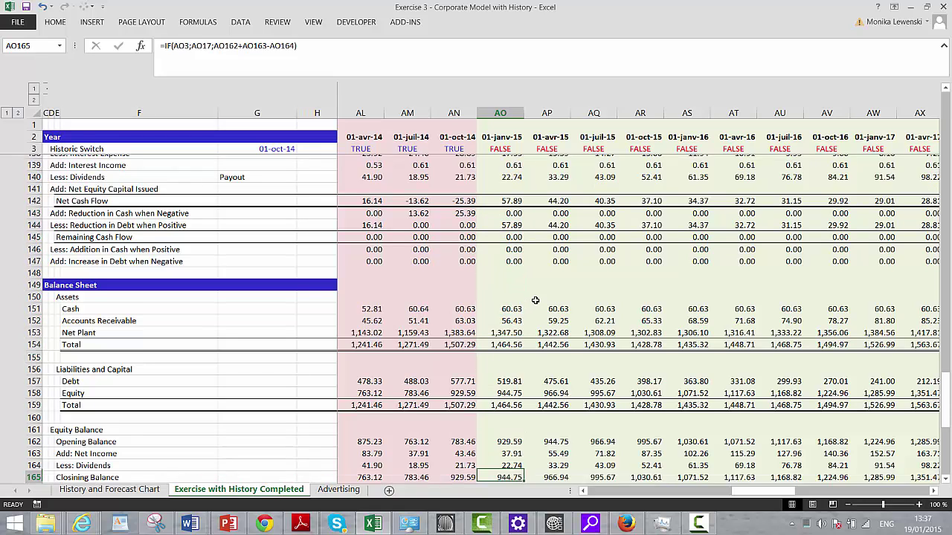
key(Up)
key(Up)
key(Up)
key(Up)
key(Up)
key(Up)
key(Up)
key(Up)
key(Up)
key(Up)
key(Up)
key(Up)
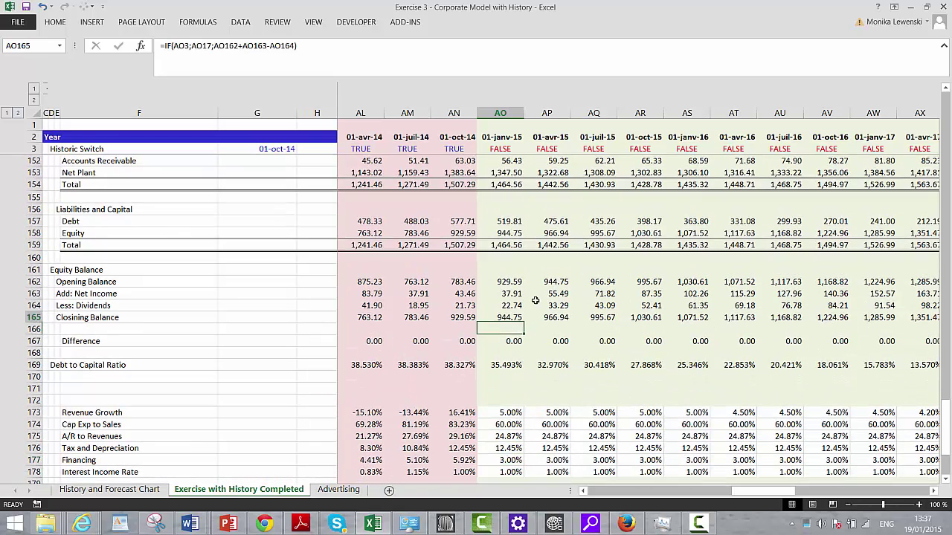
Label the row directly below Debt to Capital Ratio as "Target Debt to Capital Ratio" in D170.
key(Down)
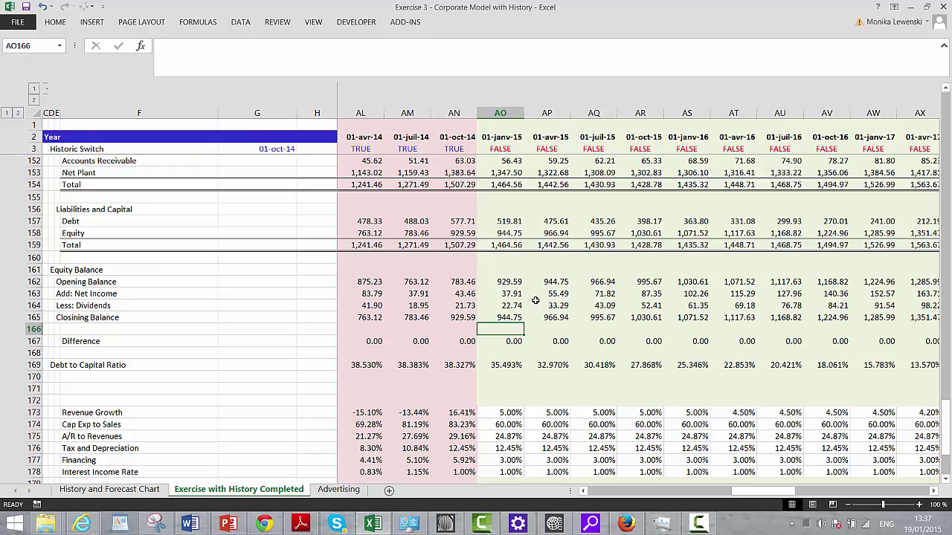
key(Down)
key(Down)
key(Down)
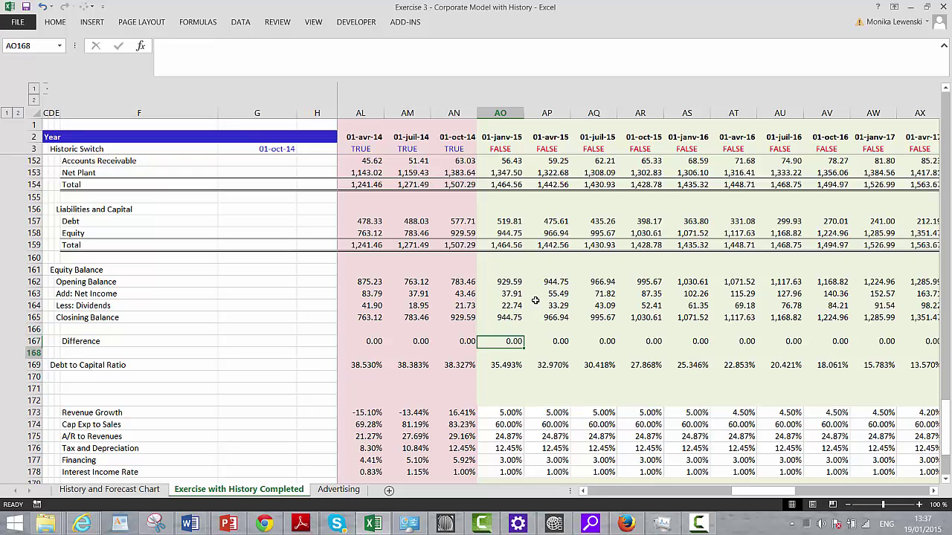
key(Left)
key(Down)
key(Left)
key(Left)
key(Left)
key(Left)
key(Left)
key(Left)
key(Left)
key(Left)
key(Left)
key(Left)
key(Left)
key(Left)
key(Left)
key(Left)
key(Left)
key(Left)
key(Left)
key(Left)
key(Left)
key(Left)
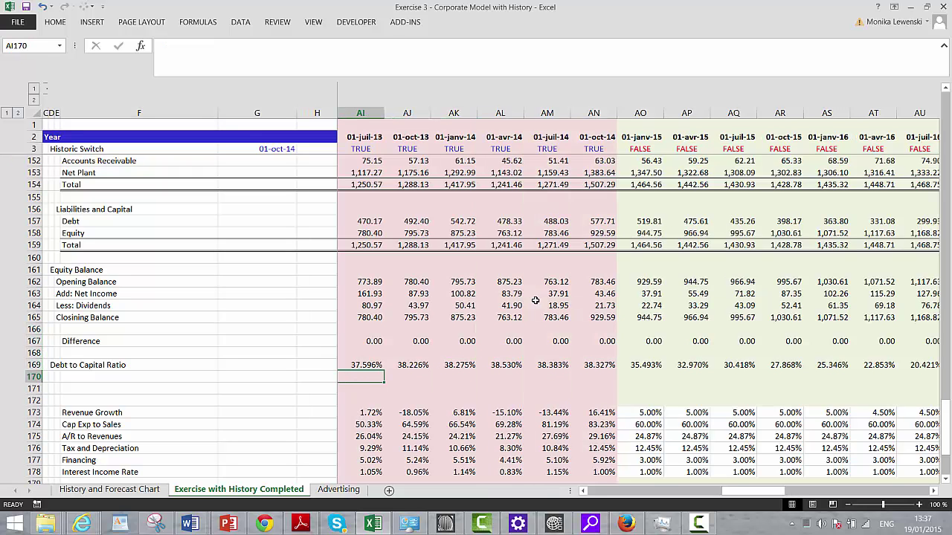
key(Left)
key(Left)
key(Left)
key(Left)
key(Left)
key(Left)
key(Left)
key(Left)
key(Left)
key(Left)
key(Left)
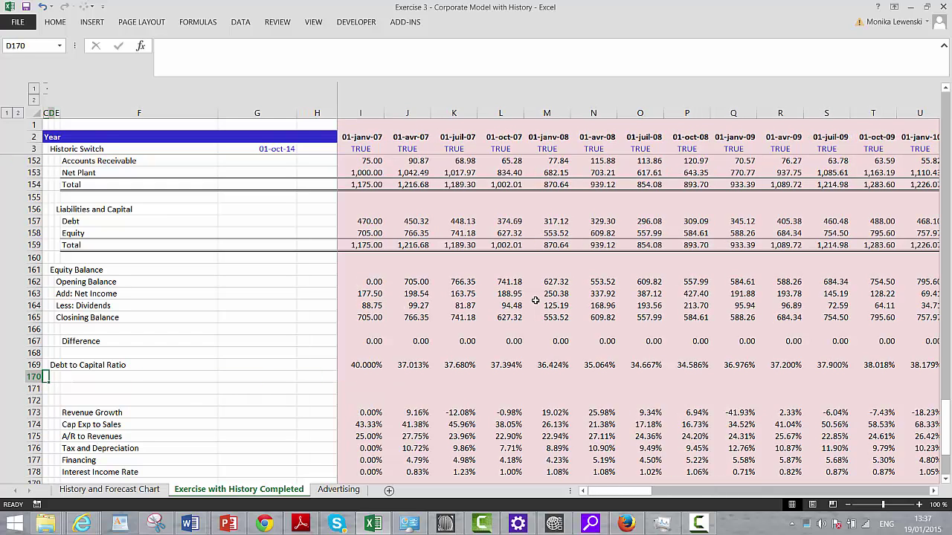
text(Tar)
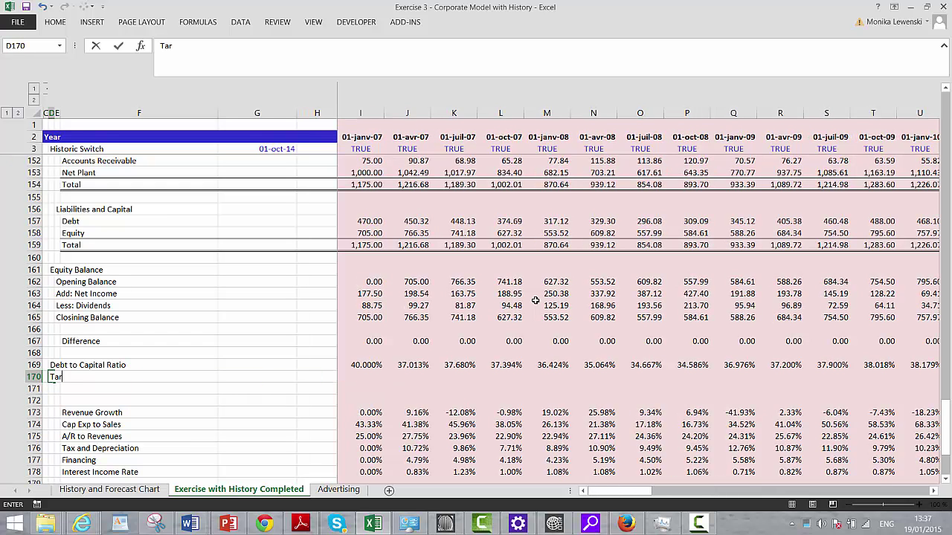
text(get Debt to Capital)
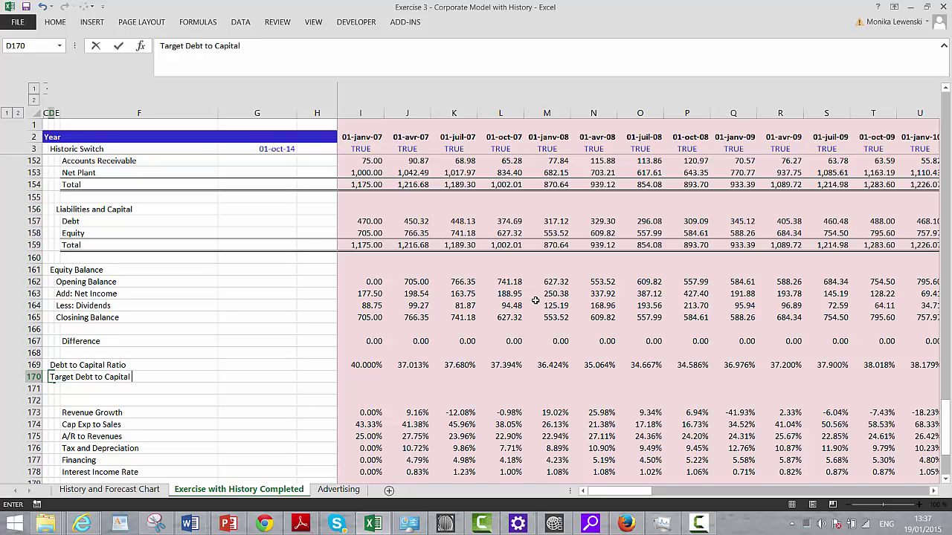
text(Ratio)
key(Return)
key(Up)
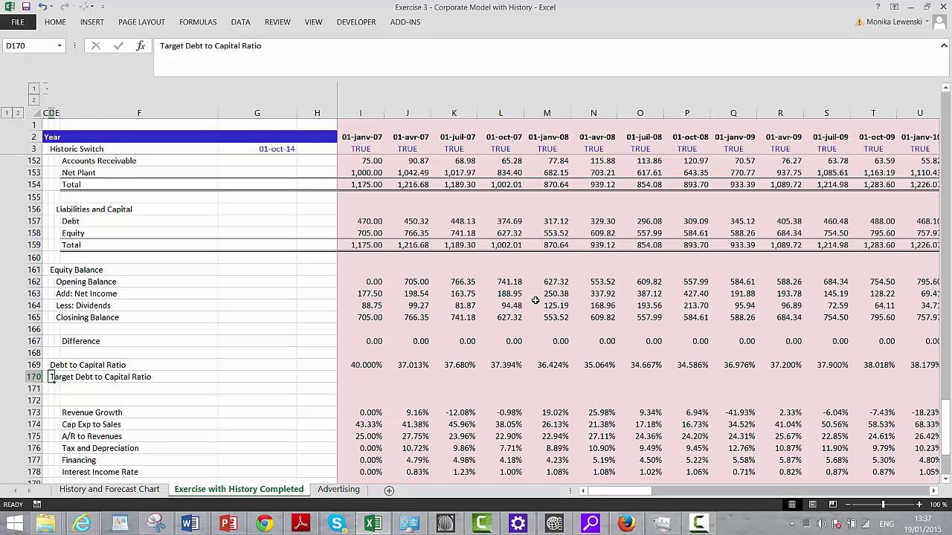
Link I170 to the assumptions' Debt to Capital Ratio with =I75 and fill the formula across all quarters of the row.
key(Right)
key(Right)
key(Right)
key(Right)
key(Right)
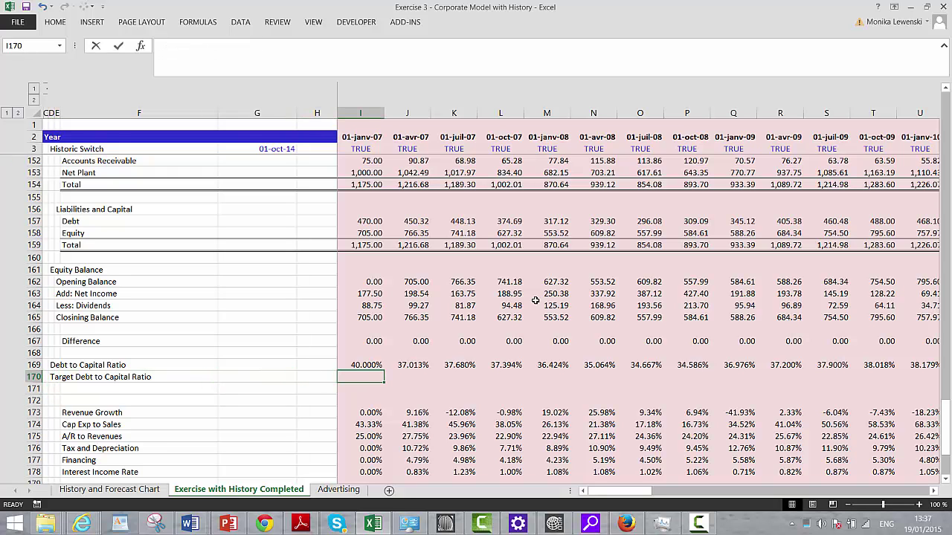
text(=)
key(Up)
key(Up)
key(Up)
key(Up)
key(Up)
key(Up)
key(Up)
key(Up)
key(Up)
key(Up)
key(Up)
key(Up)
key(Up)
key(Up)
key(Up)
key(Up)
key(Up)
key(Up)
key(Up)
key(Up)
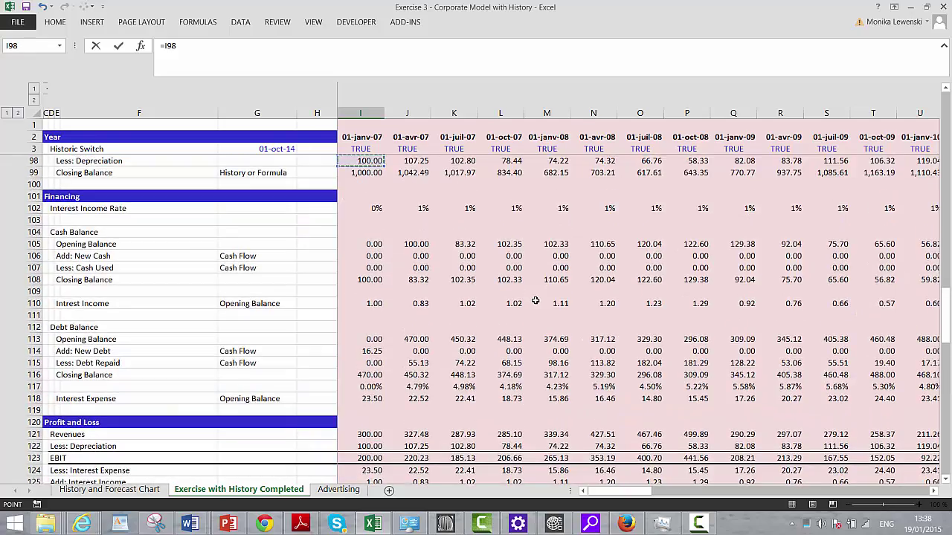
key(Up)
key(Up)
key(Up)
key(Up)
key(Up)
key(Up)
key(Up)
key(Up)
key(Up)
key(Up)
key(Up)
key(Up)
key(Up)
key(Up)
key(Up)
key(Up)
key(Up)
key(Up)
key(Up)
key(Up)
key(Down)
key(Down)
key(Down)
key(Down)
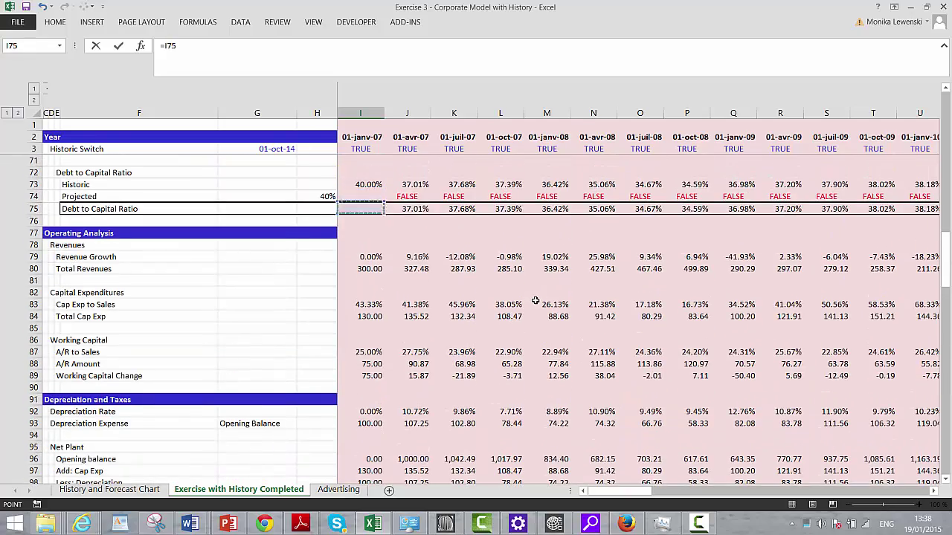
key(ctrl+Return)
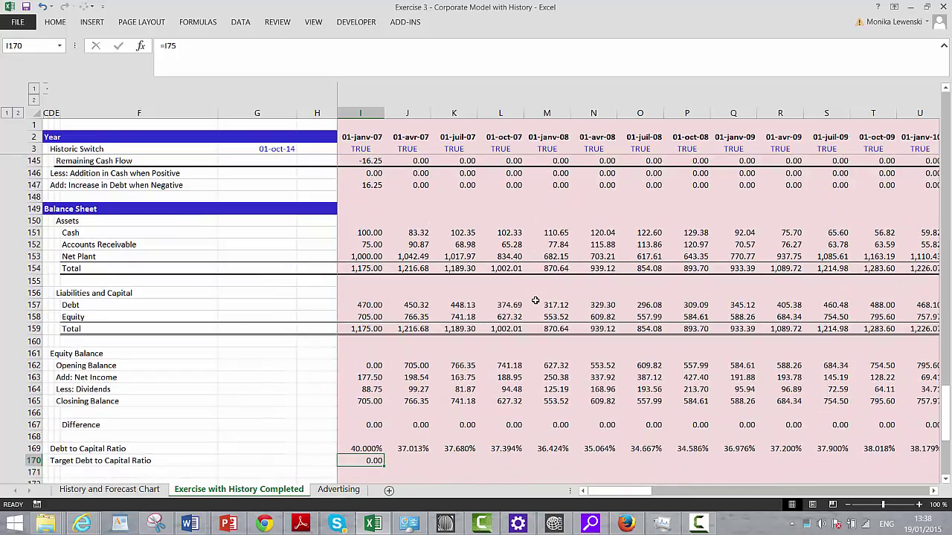
key(ctrl+shift+Right)
key(ctrl+r)
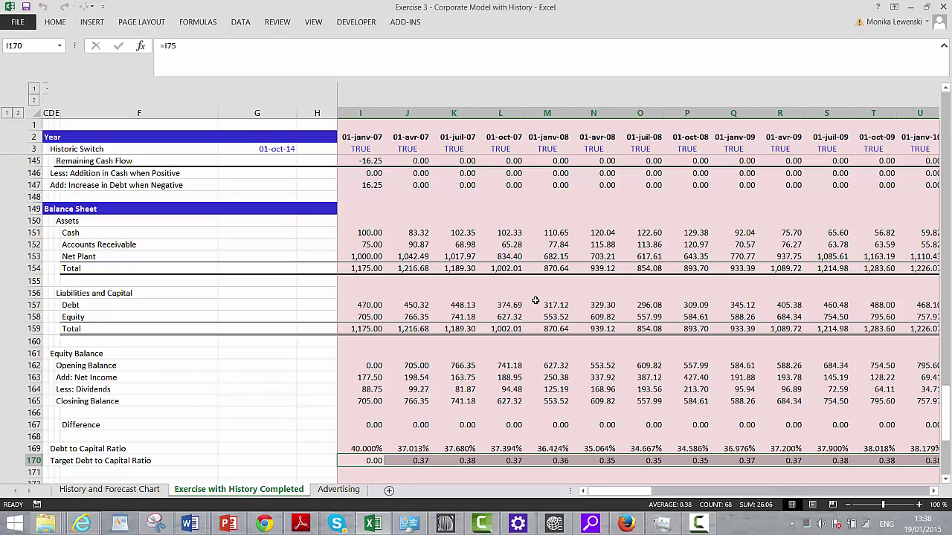
Format the Target Debt to Capital Ratio row as percentages with two decimal places.
key(ctrl+shift+5)
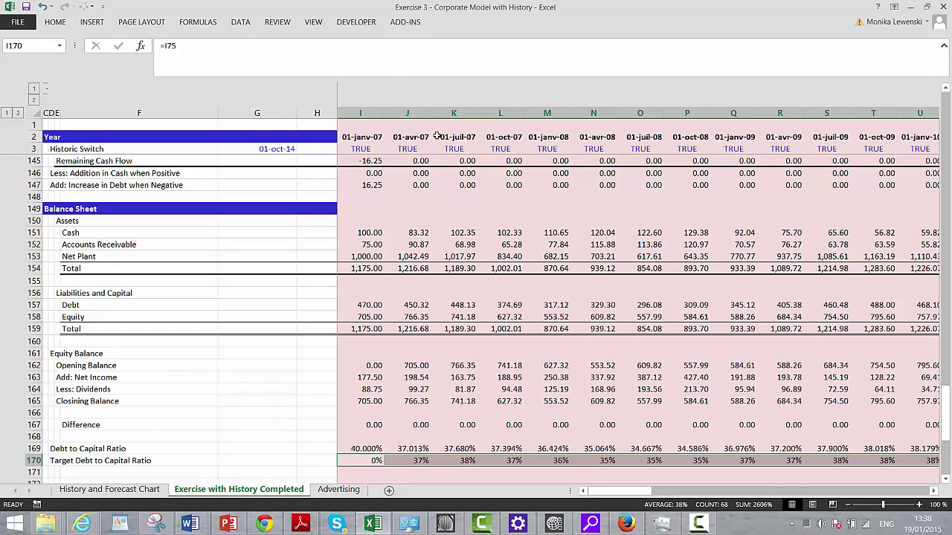
click(54, 22)
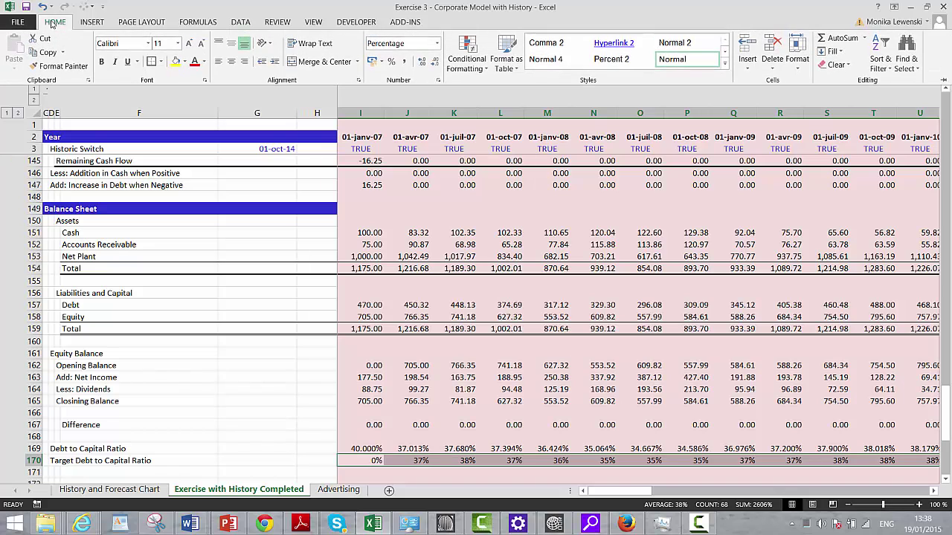
click(422, 62)
click(422, 63)
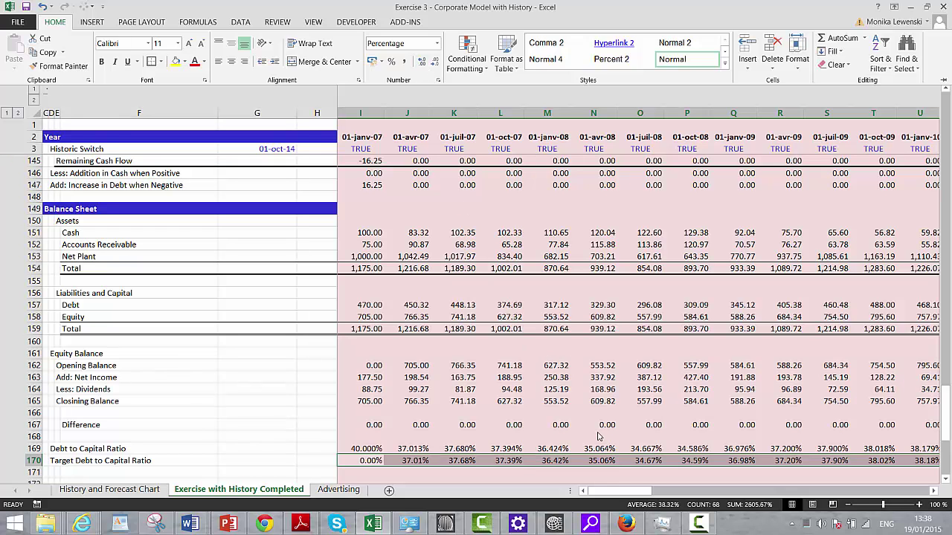
Compare the Target Debt to Capital Ratio row with the actual ratio across the historic quarters and into the first forecast quarters.
key(Escape)
key(Right)
key(Right)
key(Right)
key(Right)
key(Right)
key(Right)
key(Right)
key(Right)
key(Right)
key(Right)
key(Right)
key(Right)
key(Right)
key(Right)
key(Right)
key(Right)
key(Right)
key(Right)
key(Right)
key(Right)
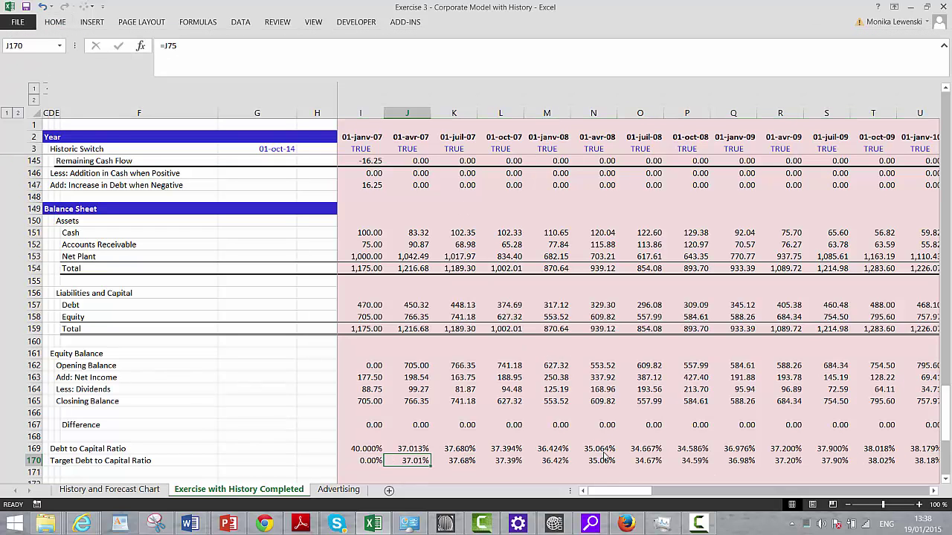
key(Right)
key(Right)
key(Right)
key(Right)
key(Right)
key(Right)
key(Right)
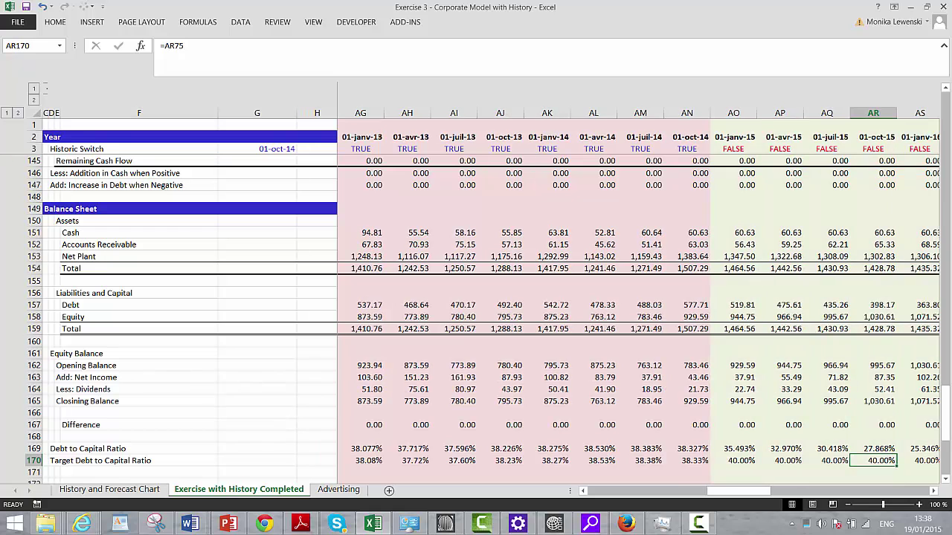
click(699, 525)
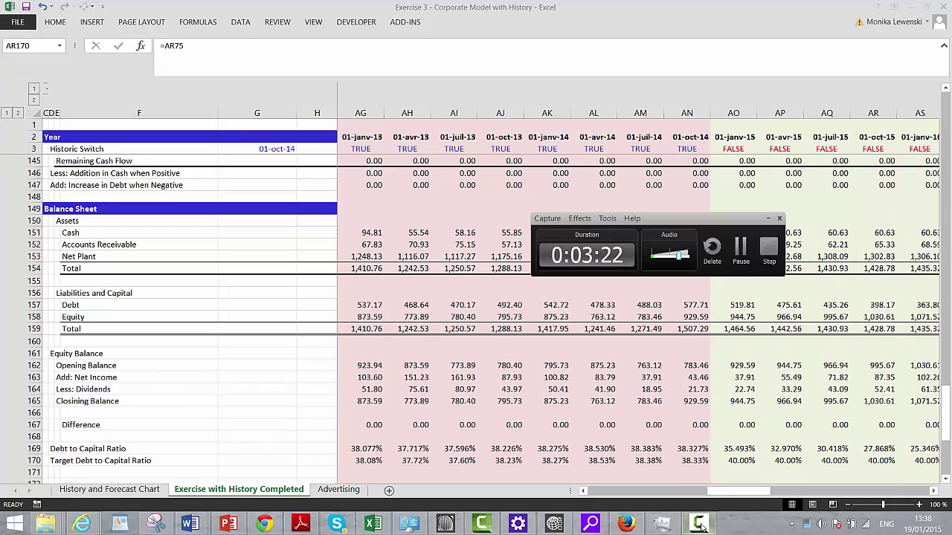
Label the row directly below Target Debt to Capital Ratio as "Difference" in D171.
click(742, 251)
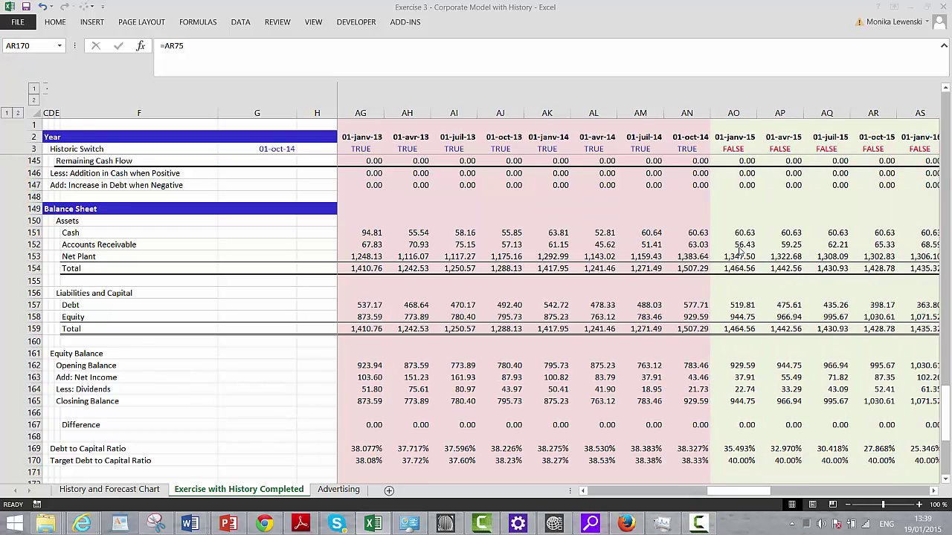
key(Left)
key(Left)
key(Left)
key(Left)
key(Left)
key(Left)
key(Left)
key(Left)
key(Left)
key(Left)
key(Left)
key(Left)
key(Left)
key(Left)
key(Left)
key(Left)
key(Left)
key(Left)
key(Left)
key(Left)
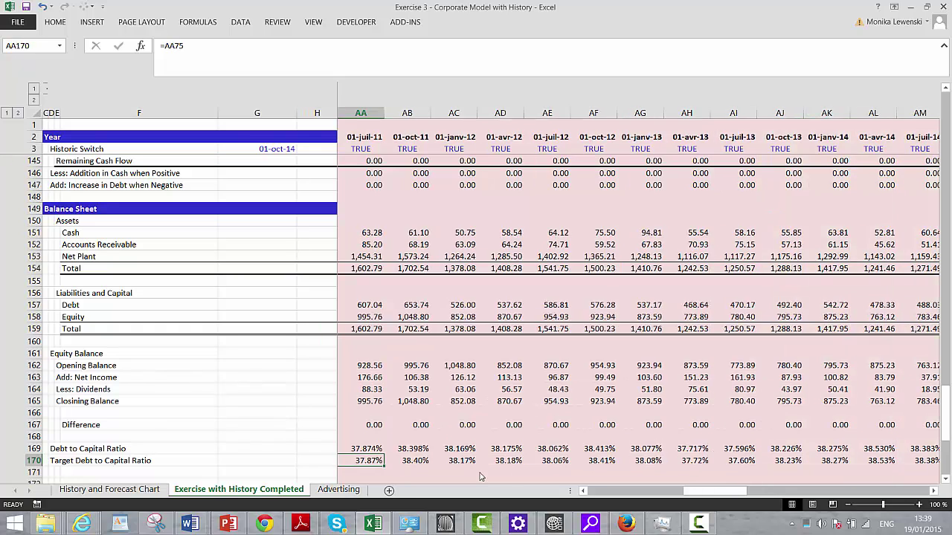
key(Left)
key(Left)
key(Left)
key(Left)
key(Left)
key(Left)
key(Left)
key(Left)
key(Left)
key(Left)
key(Left)
key(Left)
key(Left)
key(Left)
key(Down)
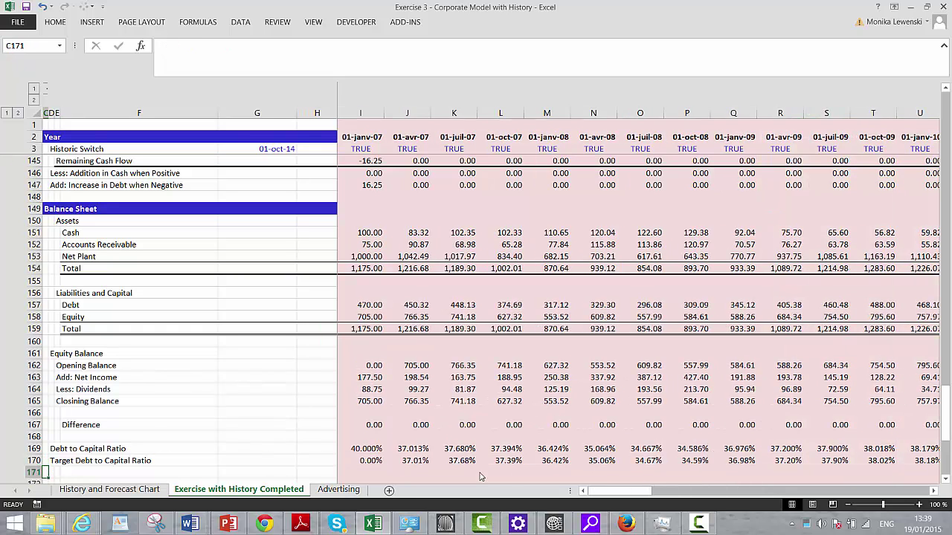
text(Difference)
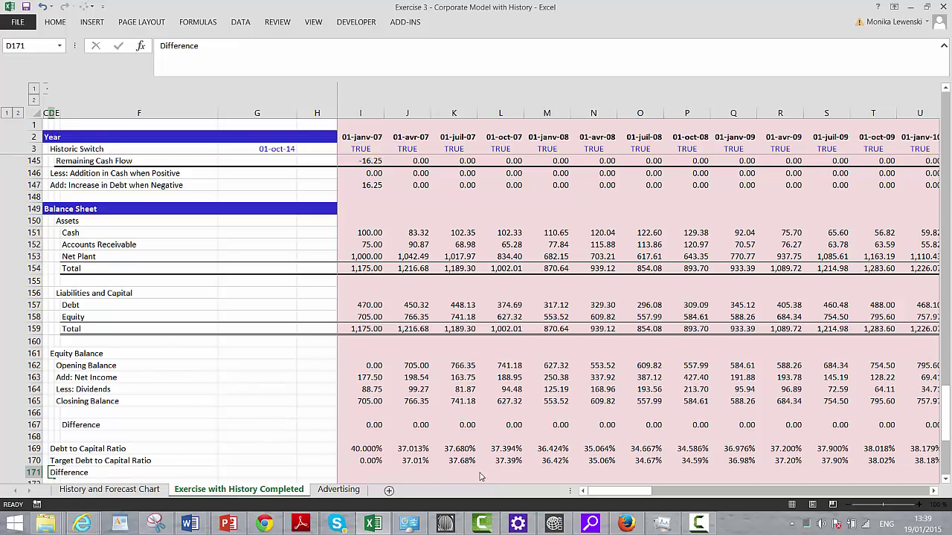
key(Down)
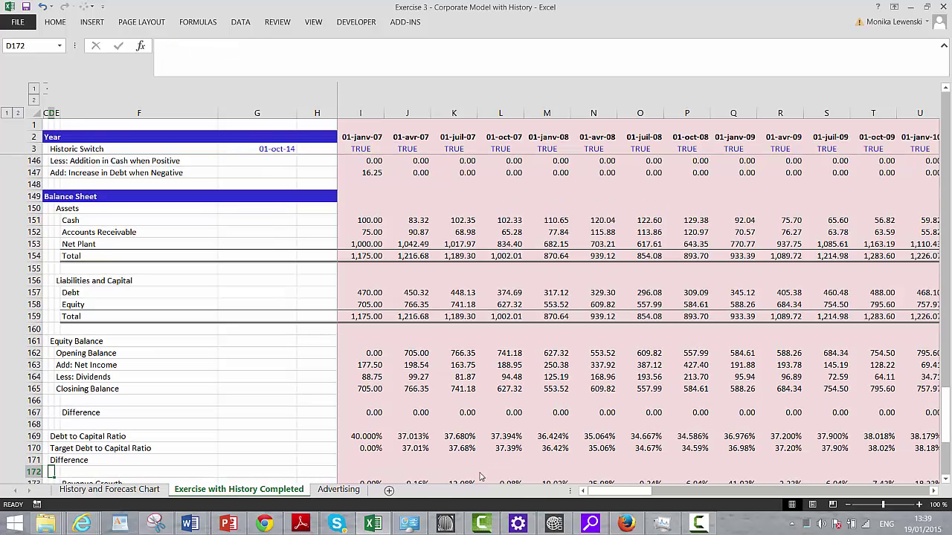
Calculate actual minus target debt to capital ratio with =J169-J170 in J171 and fill the formula across the remaining quarters.
key(Up)
key(Right)
key(Right)
key(Right)
key(Right)
key(Right)
key(Right)
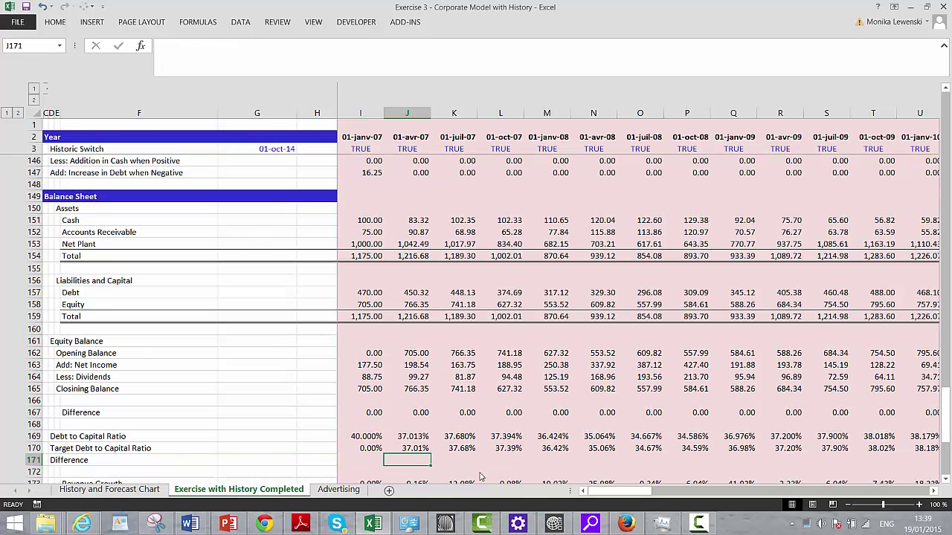
text(=)
key(Up)
key(Up)
text(-)
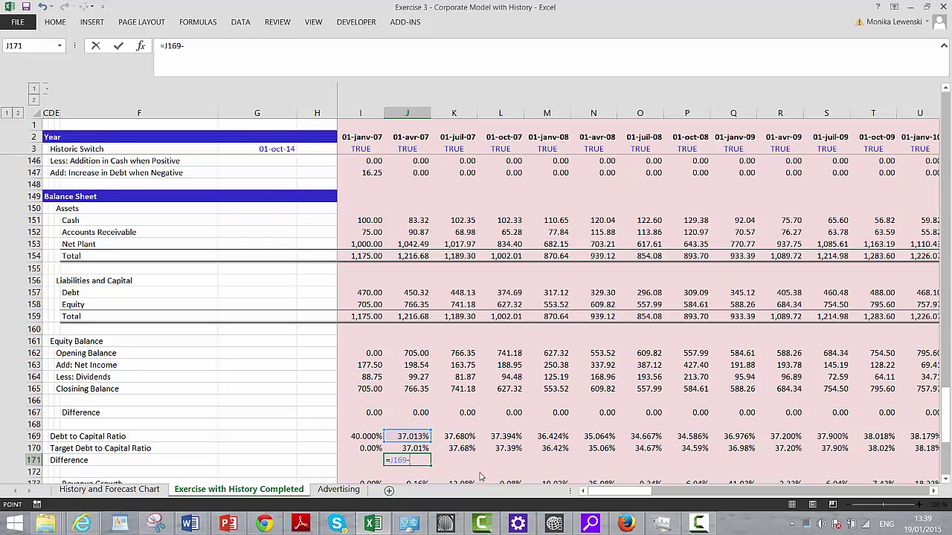
key(Up)
key(ctrl+Return)
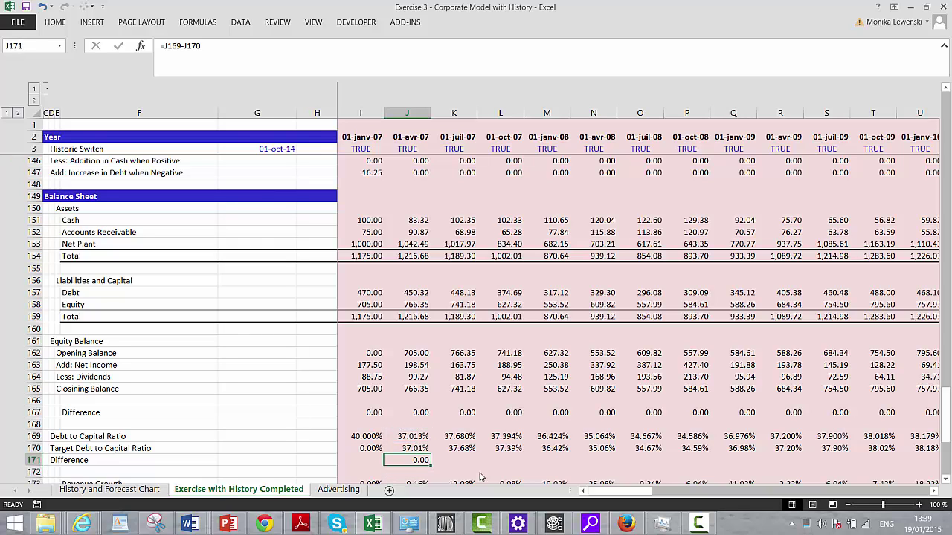
key(ctrl+shift+Right)
key(ctrl+r)
Check the Difference row across the historic quarters up to the first forecast quarter in column AO.
key(Right)
key(Right)
key(Right)
key(Right)
key(Right)
key(Right)
key(Right)
key(Right)
key(Right)
key(Right)
key(Right)
key(Right)
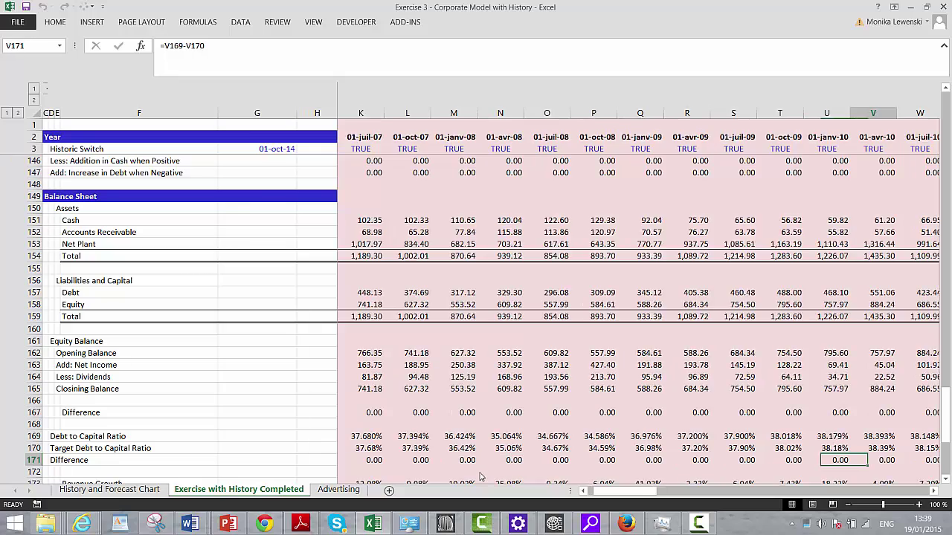
key(Right)
key(Right)
key(Right)
key(Right)
key(Right)
key(Right)
key(Right)
key(Right)
key(Right)
key(Right)
key(Right)
key(Right)
key(Right)
key(Right)
key(Right)
key(Right)
key(Right)
key(Right)
key(Right)
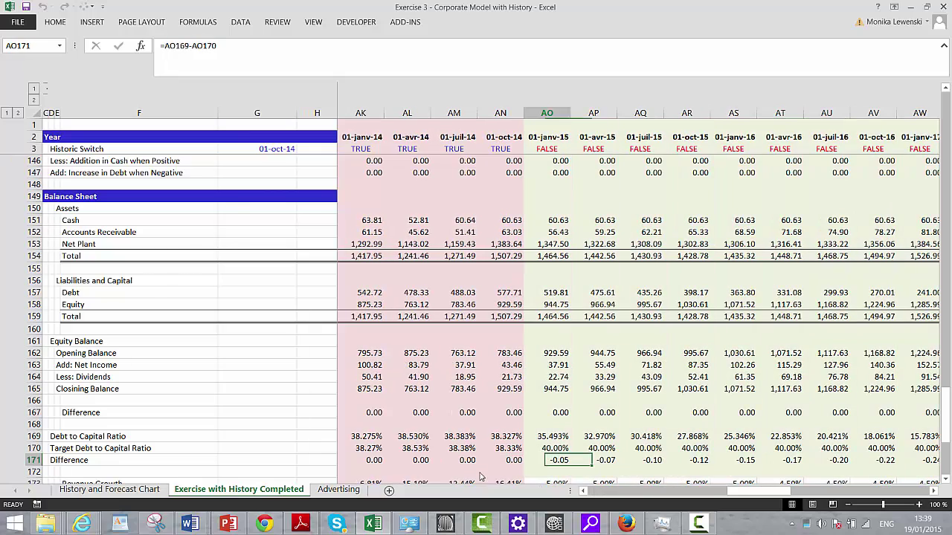
Examine the first forecast quarter's cash flow lines in column AO, from the debt adjustments up to EBITDA and Dividend Payout.
key(Up)
key(Up)
key(Up)
key(Up)
key(Up)
key(Up)
key(Up)
key(Up)
key(Up)
key(Up)
key(Up)
key(Up)
key(Up)
key(Up)
key(Up)
key(Up)
key(Up)
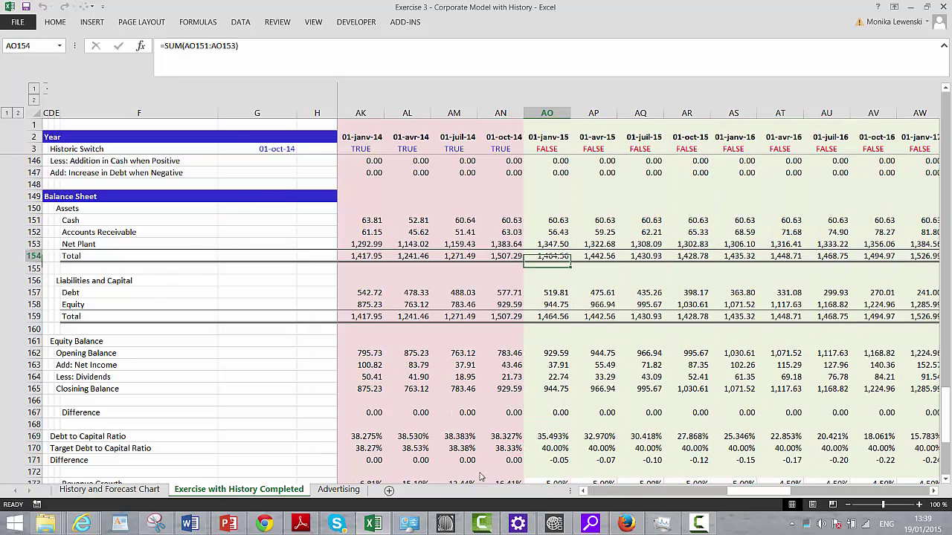
key(Up)
key(Up)
key(Up)
key(Up)
key(Up)
key(Up)
key(Up)
key(Up)
key(Up)
key(Up)
key(Up)
key(Up)
key(Up)
key(Up)
key(Up)
key(Up)
key(Up)
key(Up)
key(Up)
key(Up)
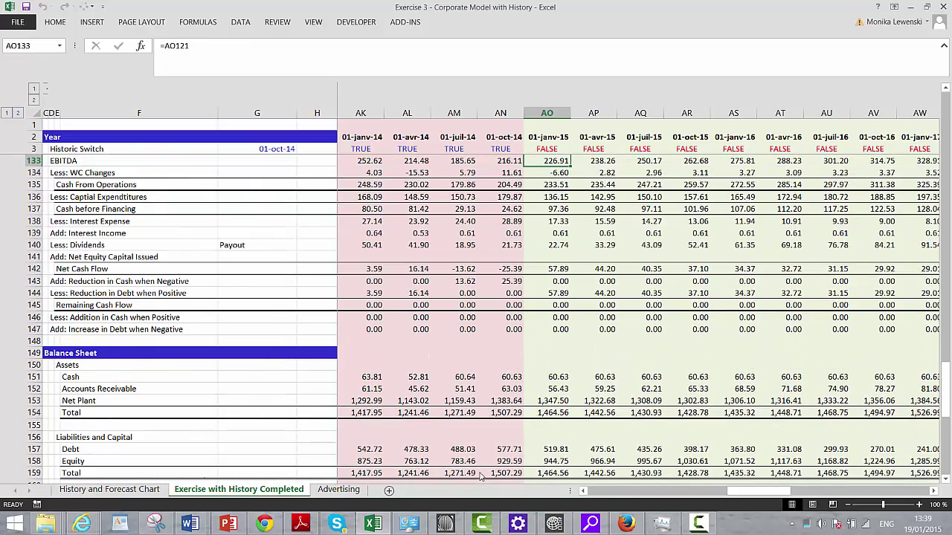
key(Up)
key(Up)
Trace column AO from the dividends and Net Equity Capital Issued lines through the balance sheet to the equity balance's dividends.
key(Down)
key(Down)
key(Down)
key(Down)
key(Down)
key(Down)
key(Down)
key(Down)
key(Down)
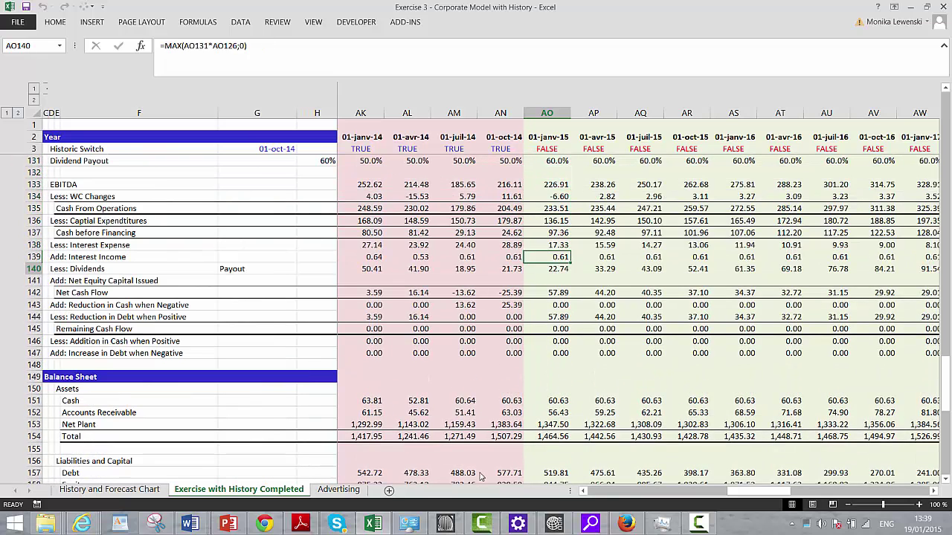
key(Down)
key(Down)
key(Down)
key(Down)
key(Down)
key(Down)
key(Down)
key(Down)
key(Down)
key(Down)
key(Down)
key(Down)
key(Down)
key(Down)
key(Down)
key(Down)
key(Down)
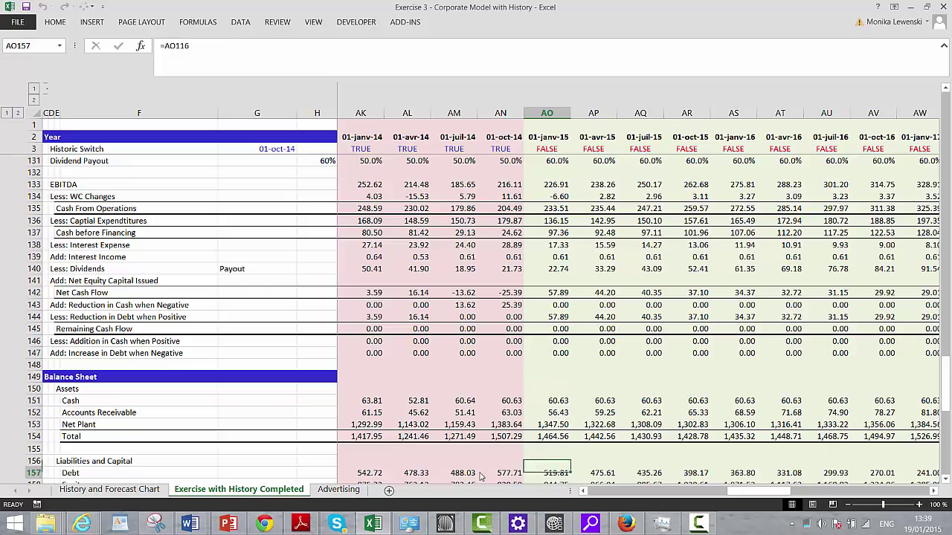
key(Down)
key(Down)
key(Down)
key(Down)
key(Down)
key(Down)
key(Down)
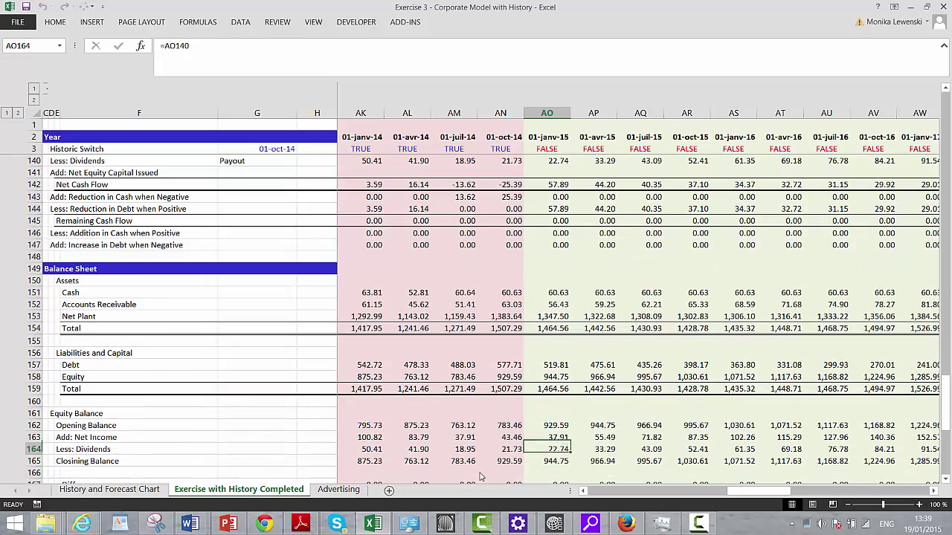
Insert a new row in the Equity Balance section directly above the Closining Balance row.
key(Left)
key(Left)
key(Left)
key(Left)
key(Left)
key(Left)
key(Left)
key(Left)
key(Left)
key(Left)
key(Left)
key(Left)
key(Left)
key(Left)
key(Left)
key(Left)
key(Left)
key(Left)
key(Left)
key(Left)
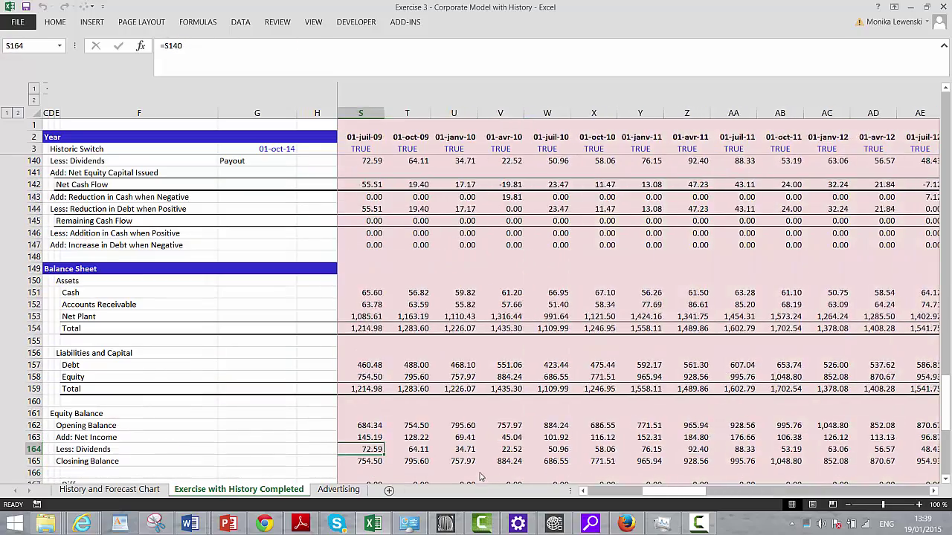
key(Left)
key(Left)
key(Left)
key(Left)
key(Left)
key(Left)
key(Left)
key(Left)
key(Left)
key(Left)
key(Left)
key(Left)
key(Left)
key(Left)
key(Left)
key(Left)
key(Down)
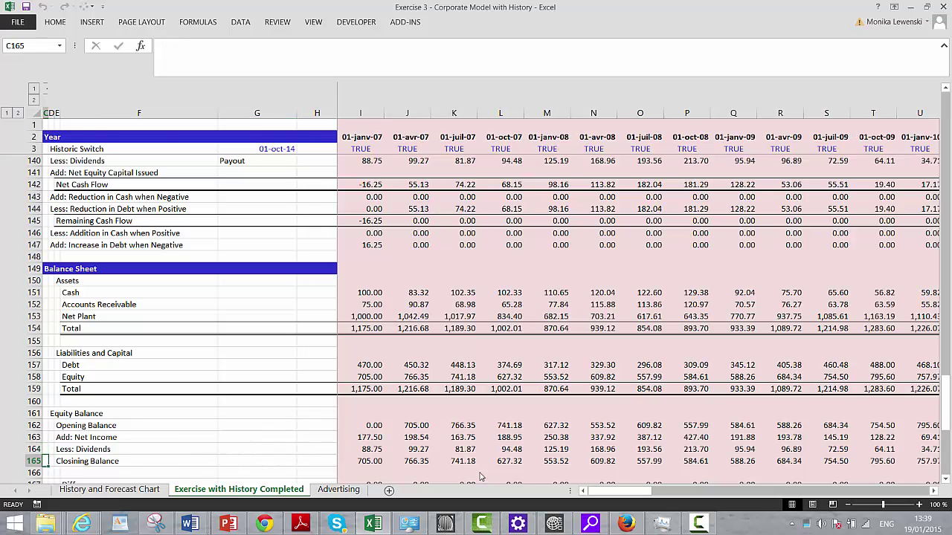
key(shift+space)
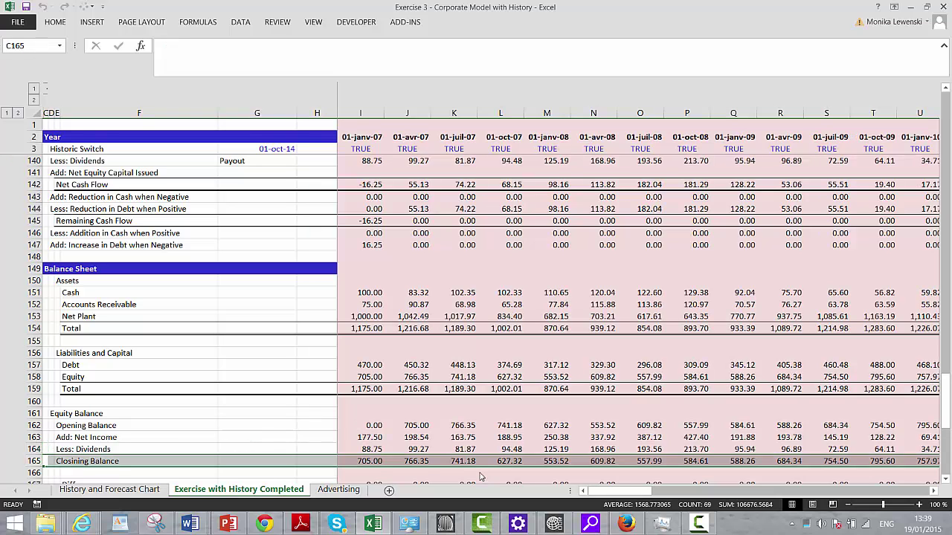
key(ctrl+shift+equal)
Label the inserted row 165 "Add: New Equity Issues" in column E.
key(Right)
key(Right)
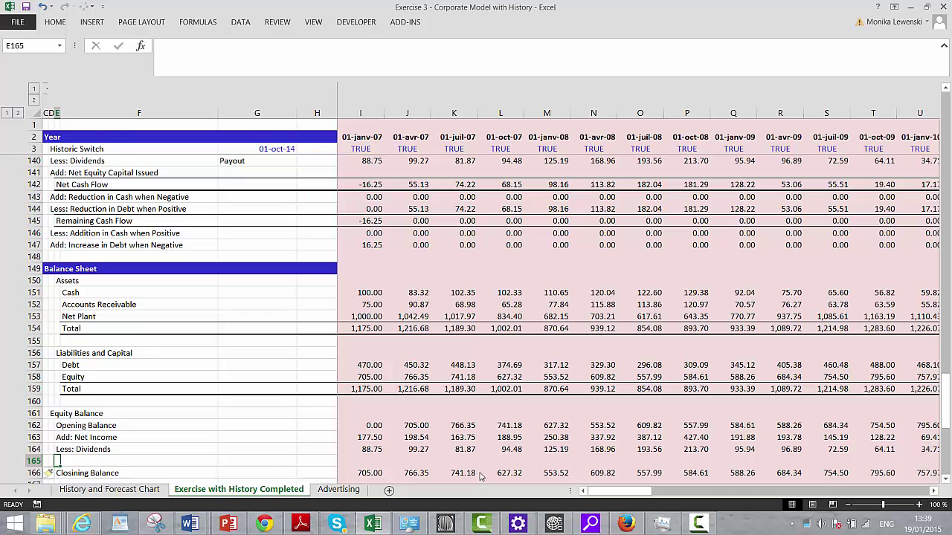
text(Add: N)
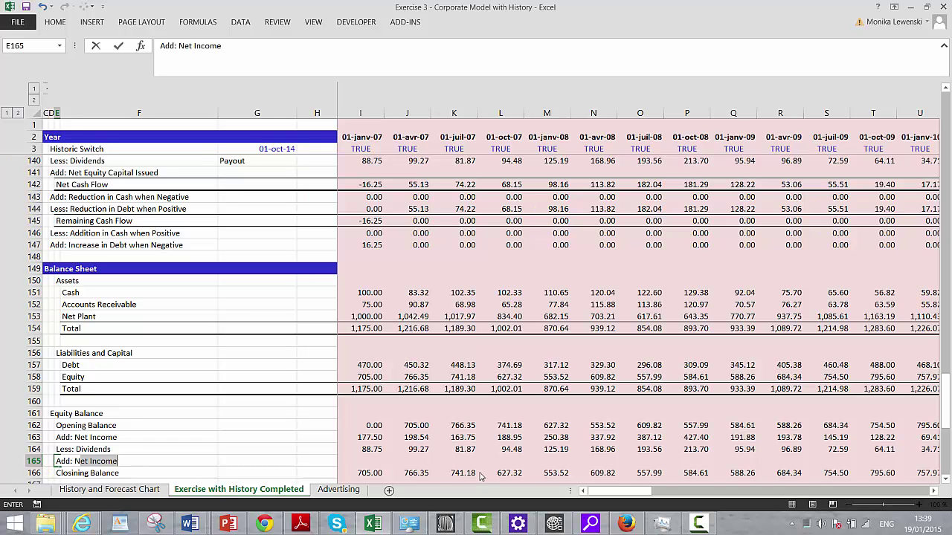
text(ew Equity Issues)
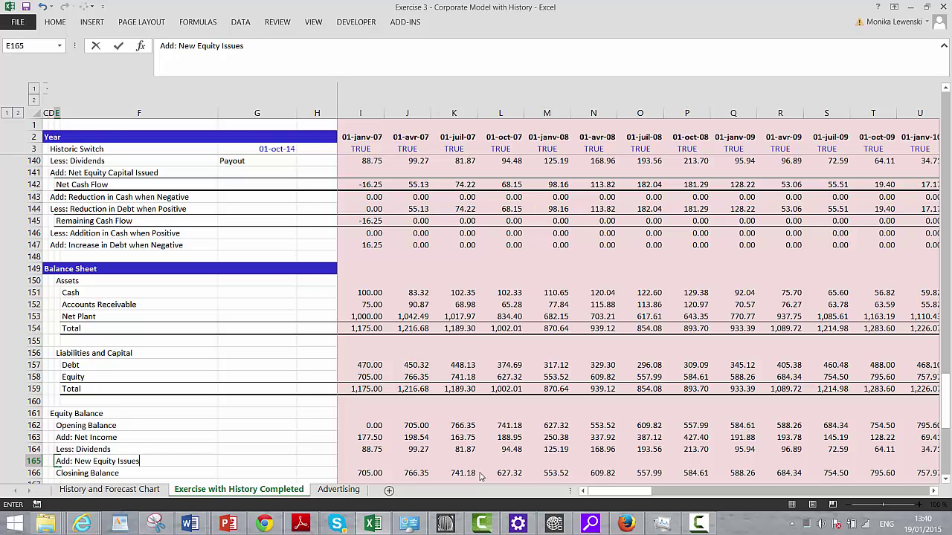
key(Return)
Link the first quarter's New Equity Issues in I165 to the cash flow's Net Equity Capital Issued line with =I141.
key(Up)
key(Right)
key(Right)
key(Right)
key(Right)
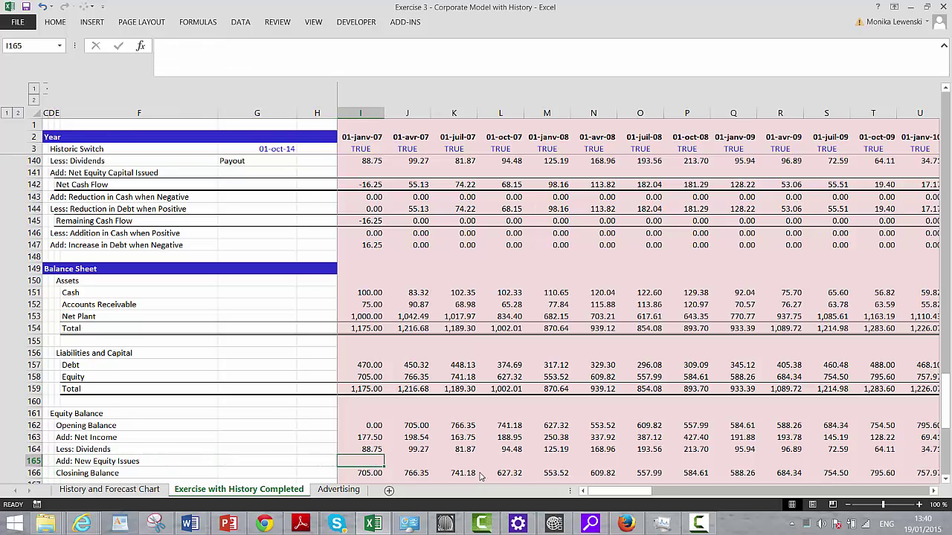
text(=)
key(Up)
key(Up)
key(Up)
key(Up)
key(Up)
key(Up)
key(Up)
key(Up)
key(Up)
key(Up)
key(Up)
key(Up)
key(Up)
key(Up)
key(Up)
key(Up)
key(Up)
key(Up)
key(Up)
key(Up)
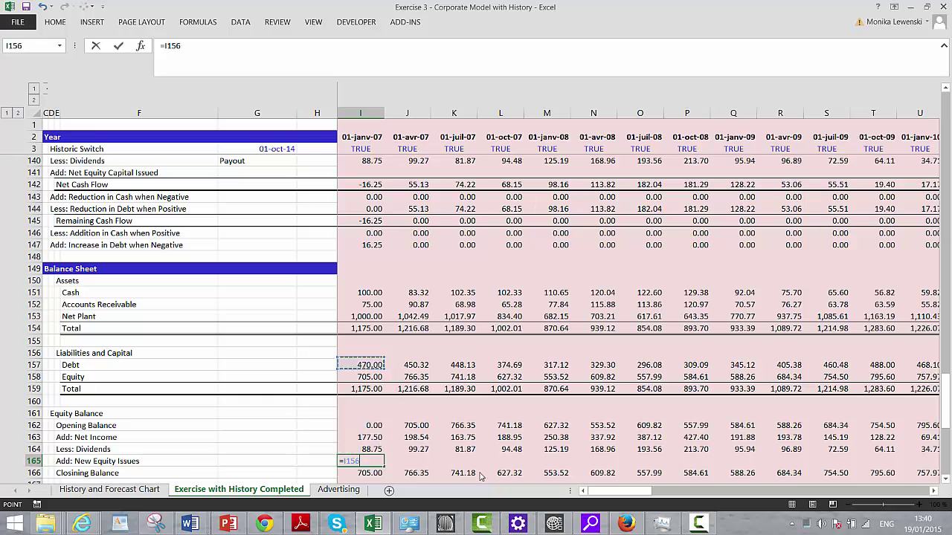
key(Down)
key(Down)
key(Down)
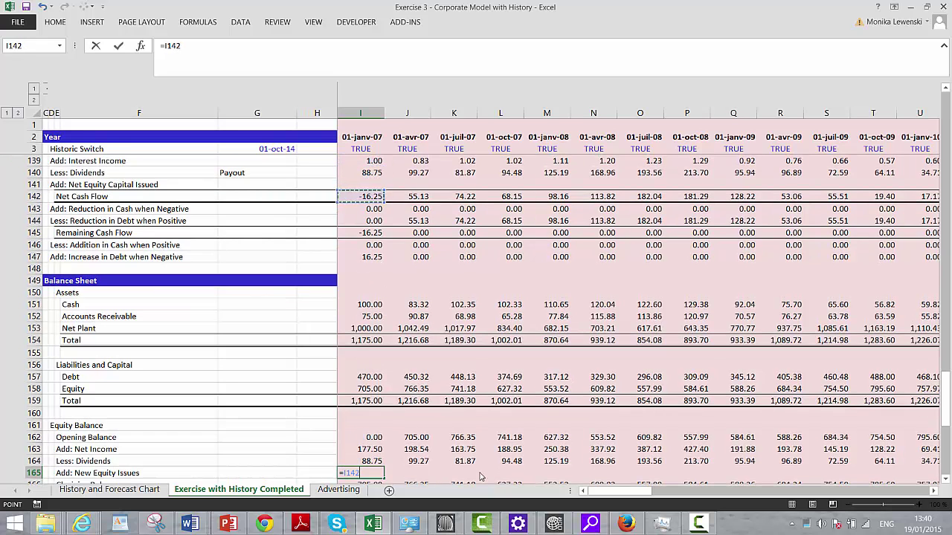
key(Up)
key(Return)
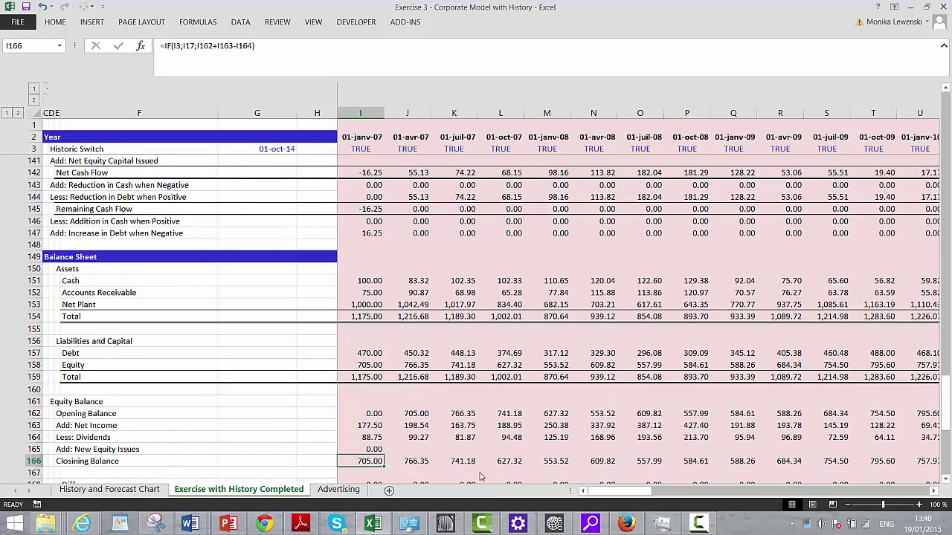
Include New Equity Issues in the closing balance formula in I166 as =IF(I3;I17;I162+I163-I164+I165).
key(F2)
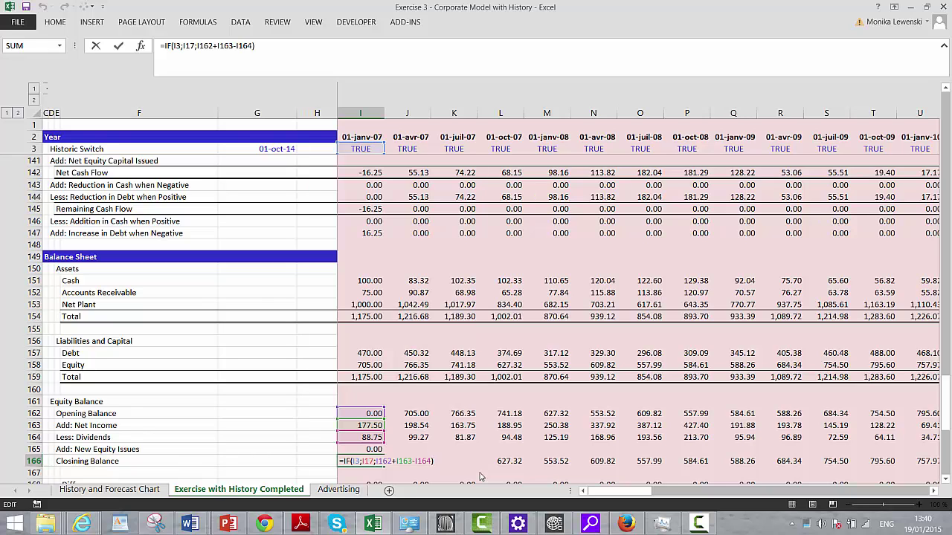
key(Left)
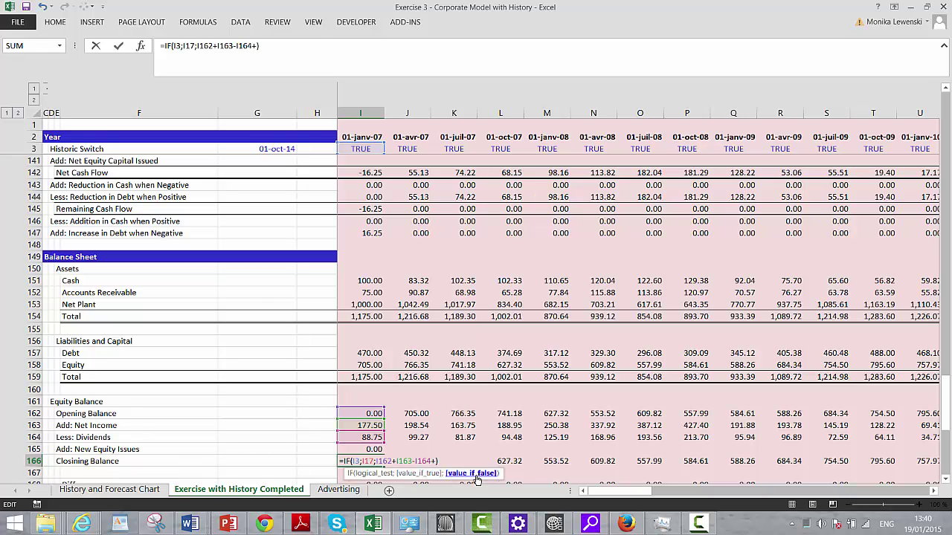
text(+)
click(374, 448)
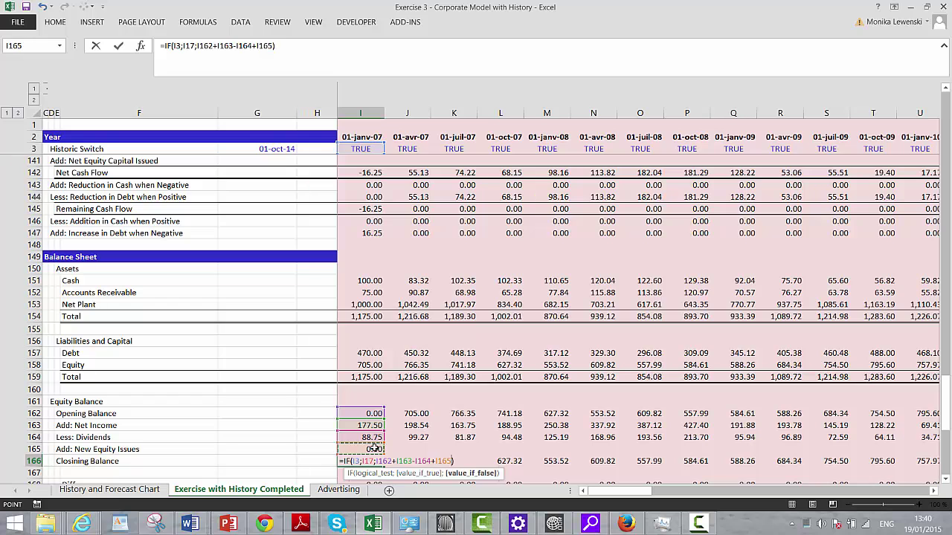
key(Return)
key(Up)
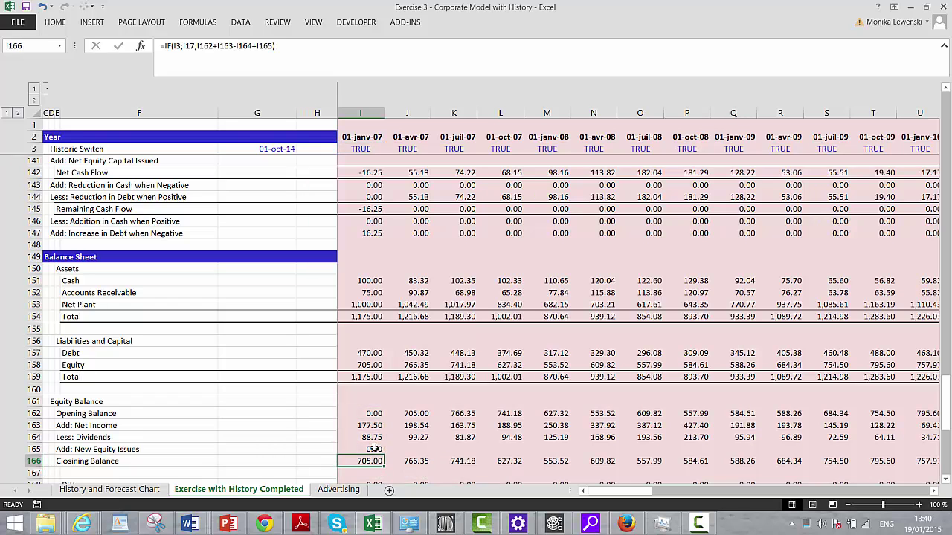
Fill the New Equity Issues formula from I165 across the remaining quarters.
click(374, 448)
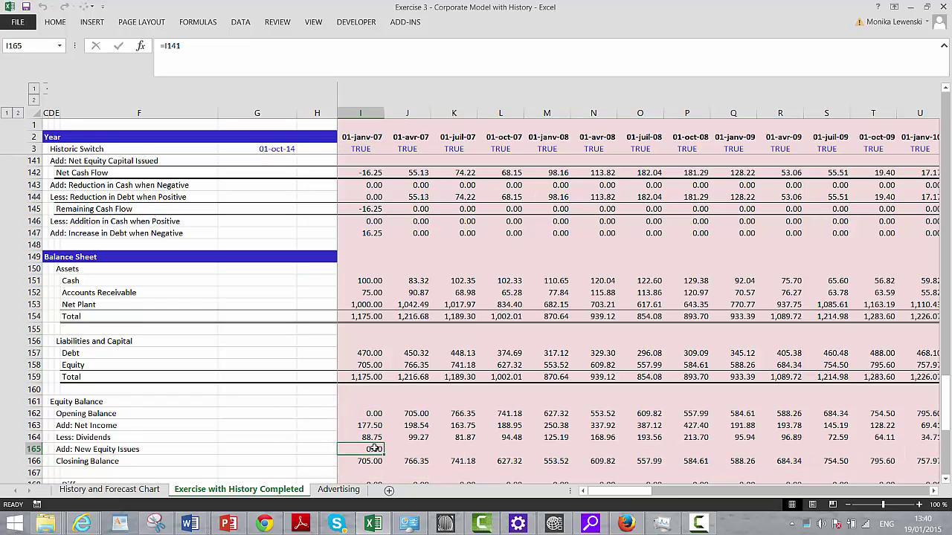
key(shift+ctrl+Right)
key(ctrl+r)
Check the New Equity Issues row across the historic quarters and the first forecast quarters around column AO.
key(Right)
key(Right)
key(Right)
key(Right)
key(Right)
key(Right)
key(Right)
key(Right)
key(Right)
key(Right)
key(Right)
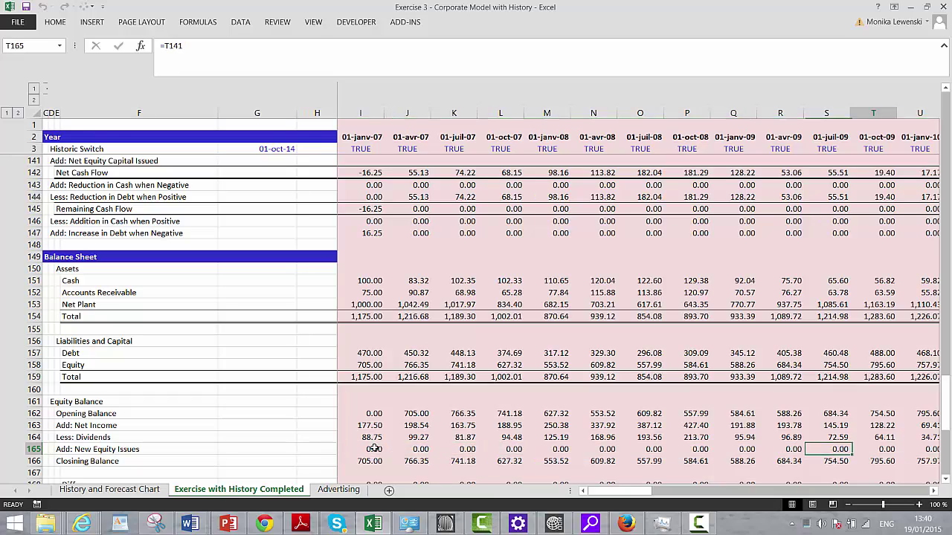
key(Right)
key(Right)
key(Right)
key(Right)
key(Right)
key(Right)
key(Right)
key(Right)
key(Right)
key(Right)
key(Right)
key(Right)
key(Right)
key(Right)
key(Right)
key(Right)
key(Right)
key(Right)
key(Right)
key(Right)
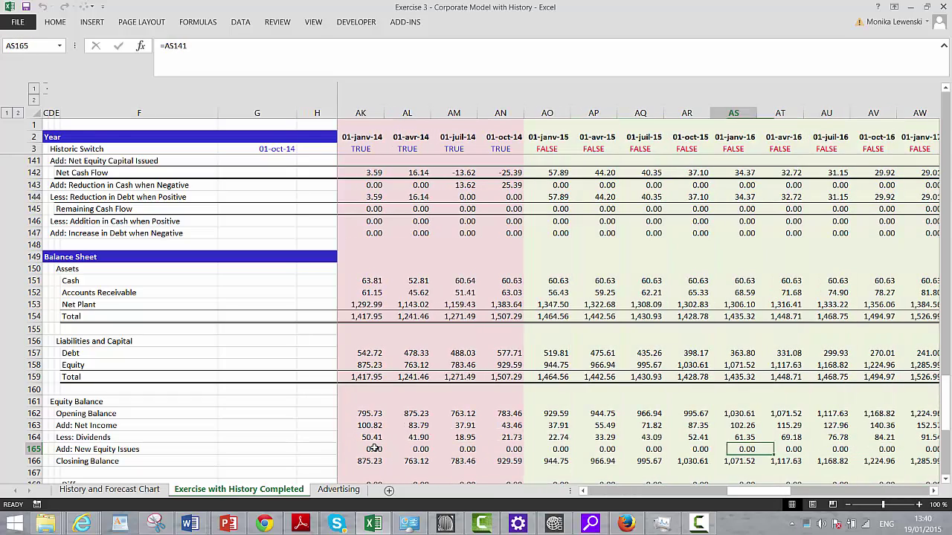
key(Left)
key(Left)
key(Left)
key(Left)
Examine the Difference row between actual and target debt to capital ratio across the first forecast quarters from column AO.
key(Down)
key(Down)
key(Down)
key(Down)
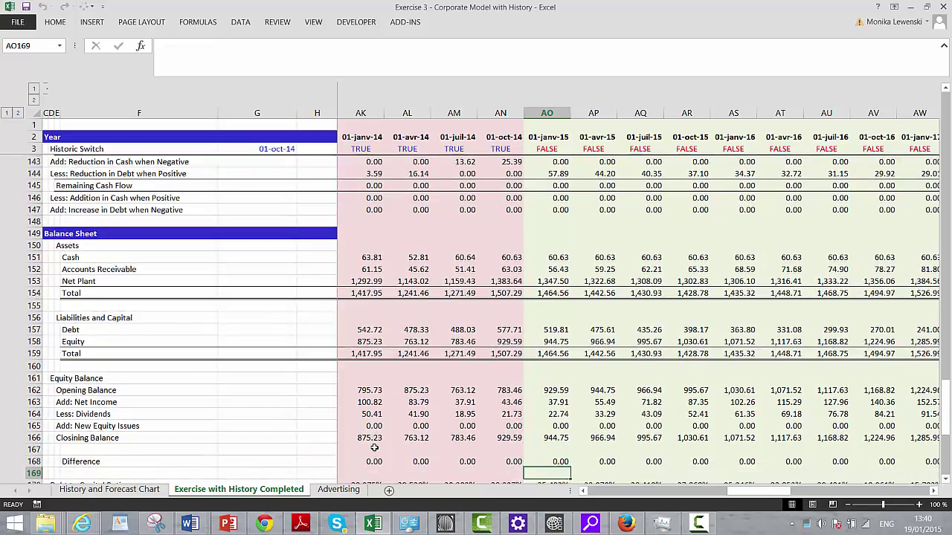
key(Down)
key(Down)
key(Down)
key(Down)
key(Down)
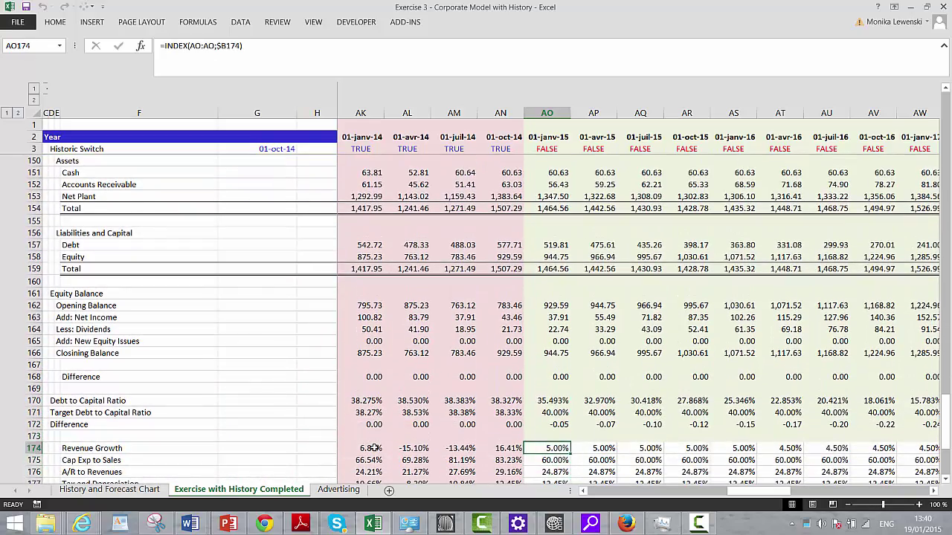
key(Up)
key(Up)
key(Up)
key(Up)
key(Down)
key(Down)
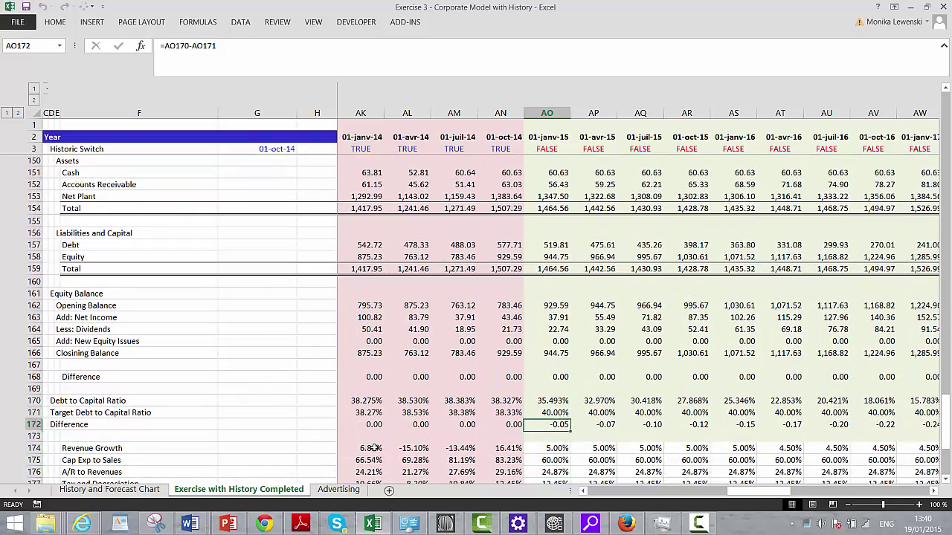
key(Right)
key(Right)
key(Right)
key(Right)
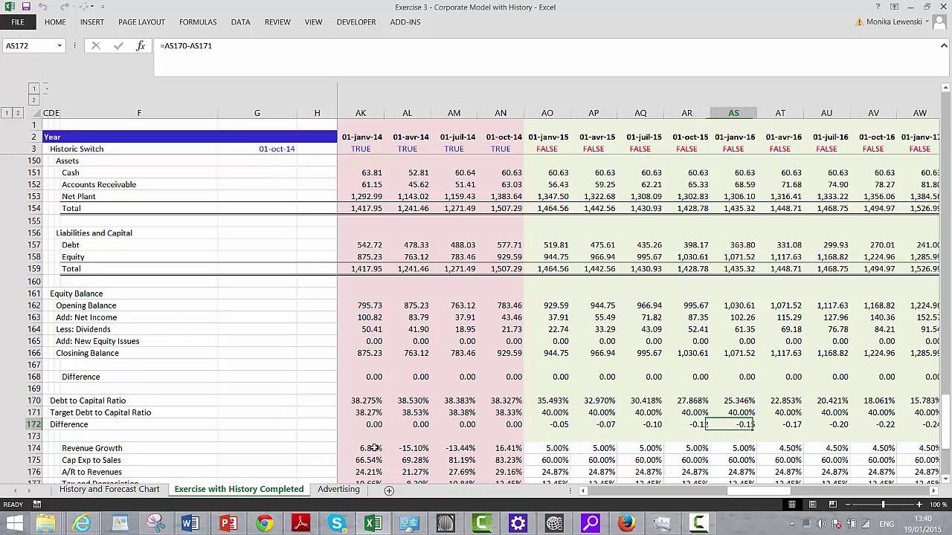
key(Right)
key(Left)
key(Left)
key(Left)
key(Left)
key(Left)
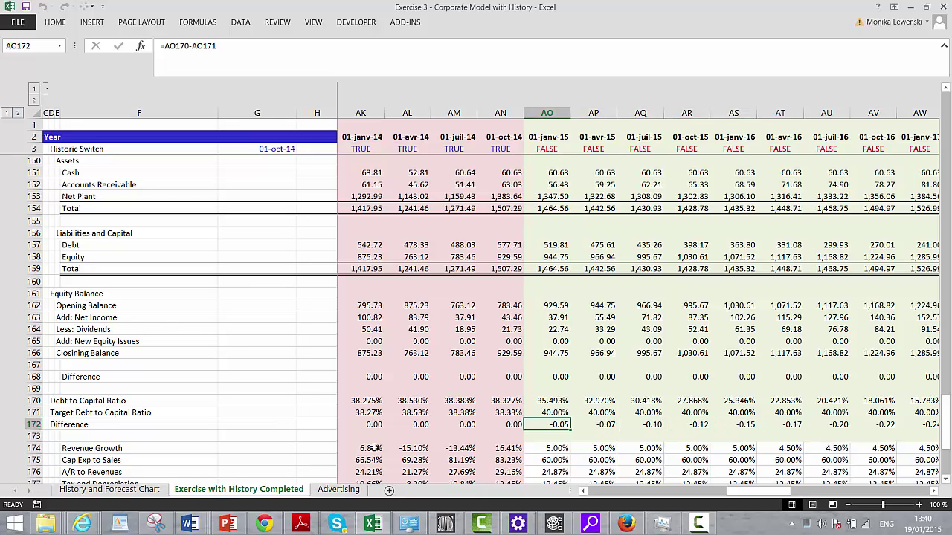
Enable the Solver Add-in through the Excel add-ins settings and check that Solver is available among the data tools.
click(241, 26)
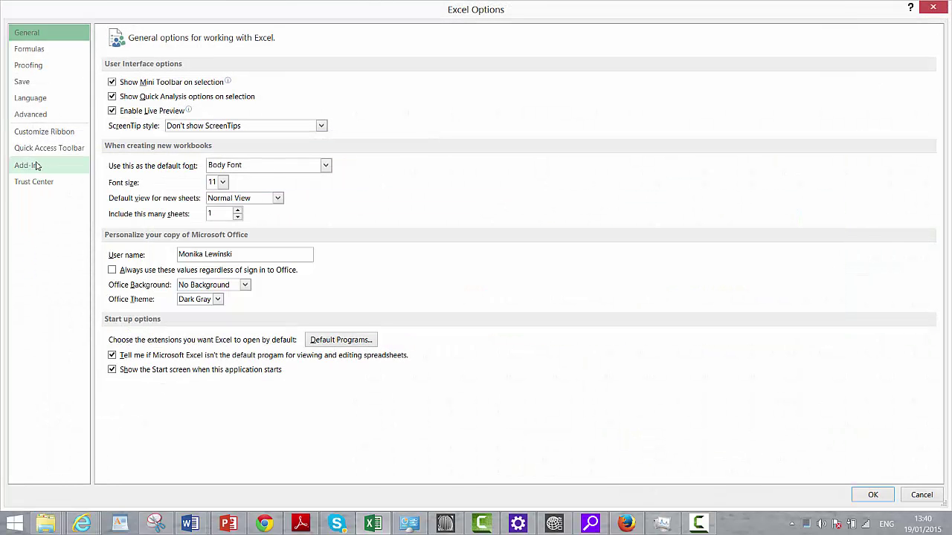
click(35, 166)
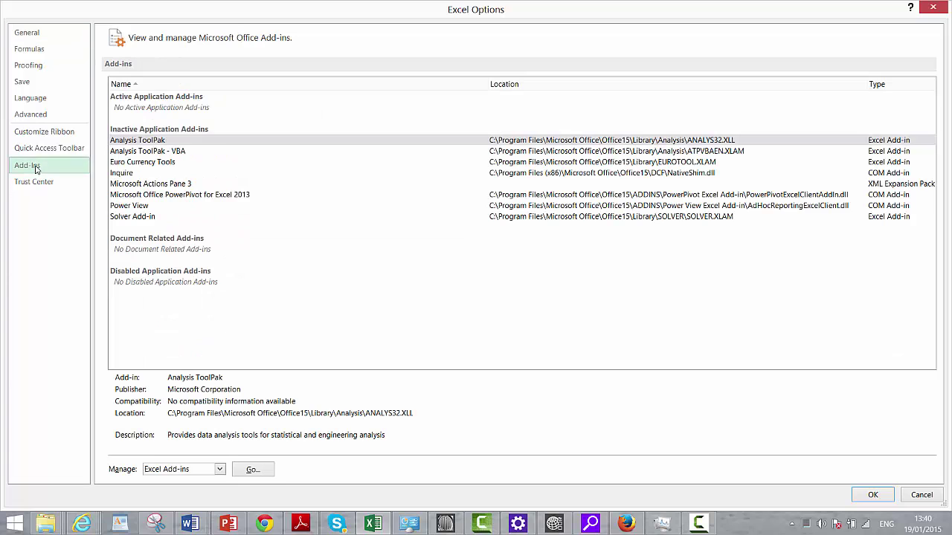
click(253, 471)
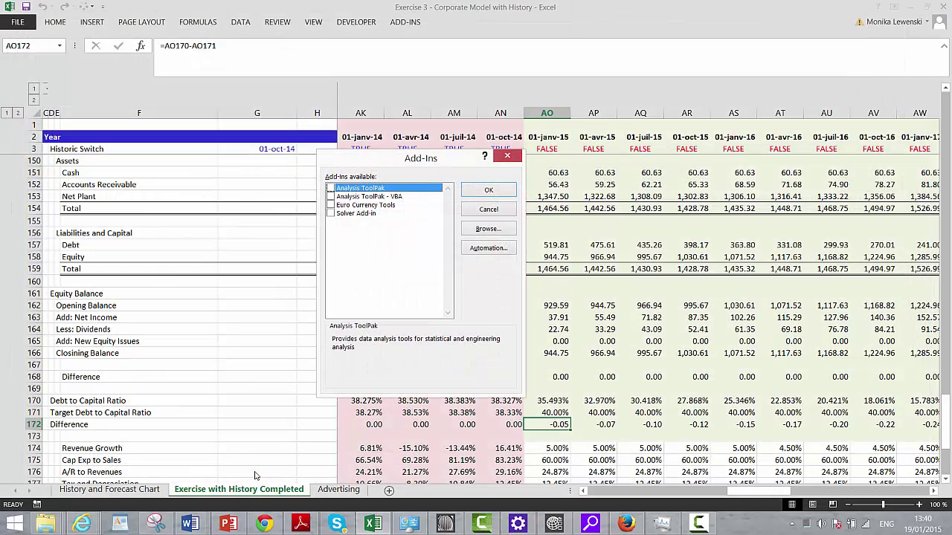
click(331, 213)
click(488, 191)
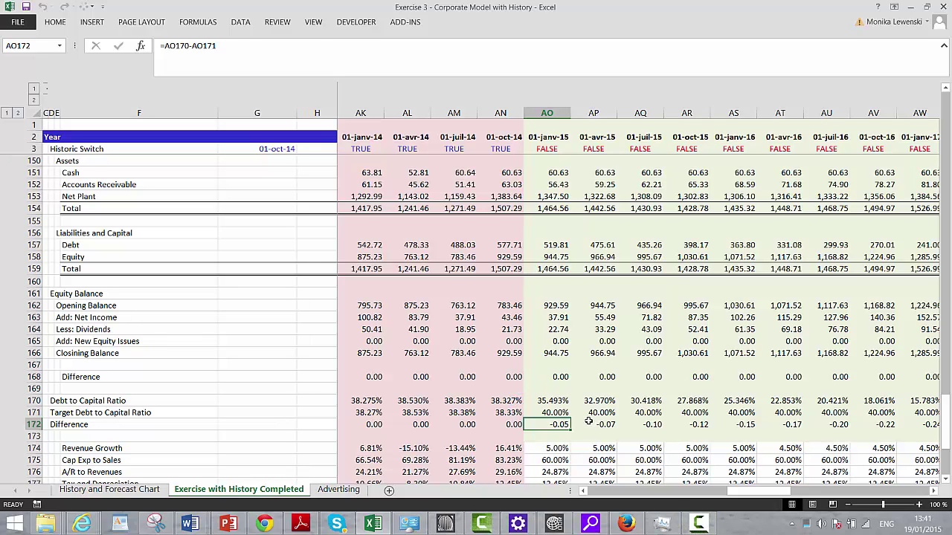
click(240, 23)
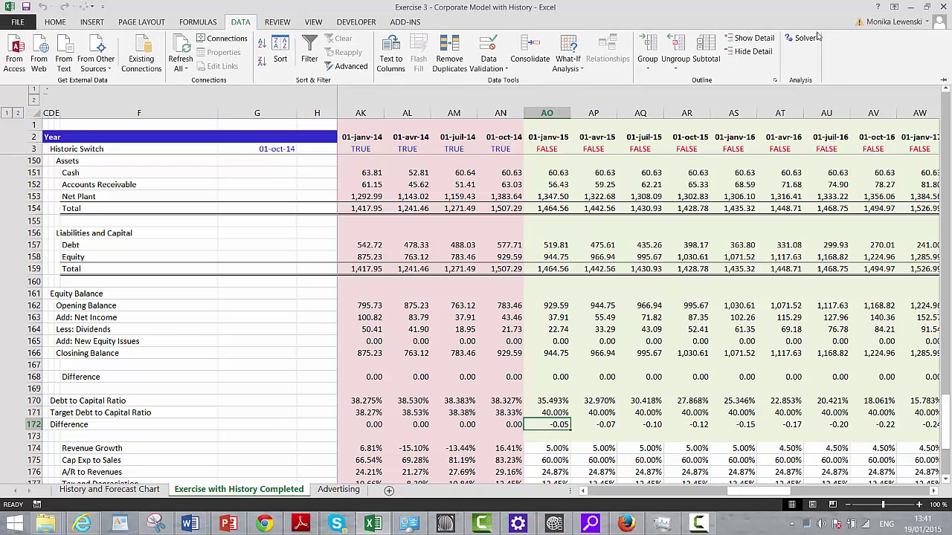
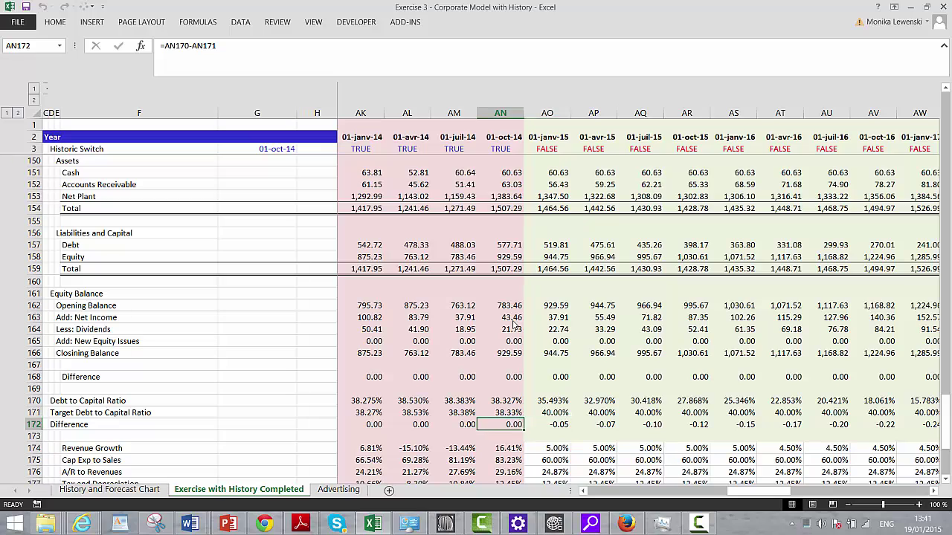
Open Solver from Net Equity Capital Issued cell AO141, clear its objective cell and choose the Value Of 0 target.
key(Right)
key(Up)
key(Up)
key(Up)
key(Up)
key(Up)
key(Up)
key(Up)
key(Up)
key(Up)
key(Up)
key(Up)
key(Up)
key(Up)
key(Up)
key(Up)
key(Up)
key(Up)
key(Up)
key(Up)
key(Up)
key(Up)
key(Up)
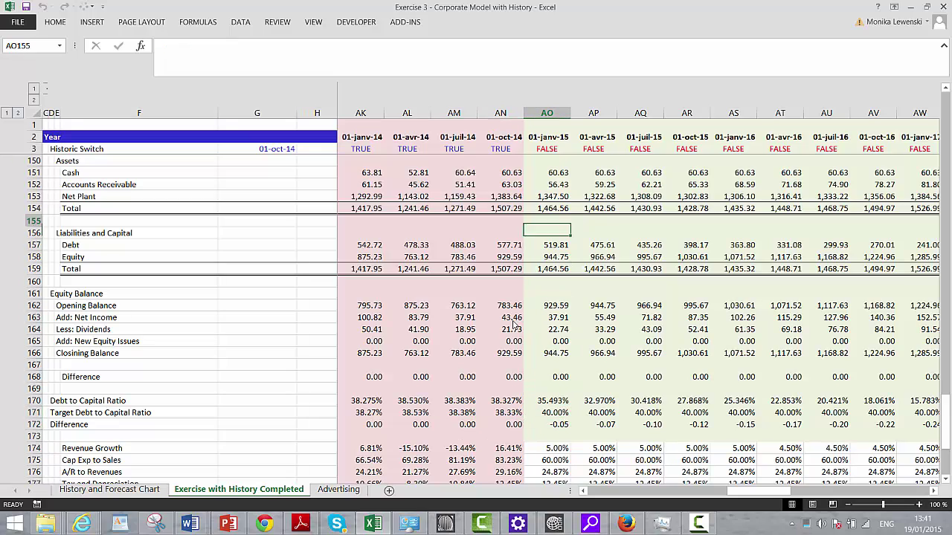
key(Down)
key(Down)
key(Down)
key(Down)
key(Down)
key(Down)
key(Down)
key(Down)
key(Down)
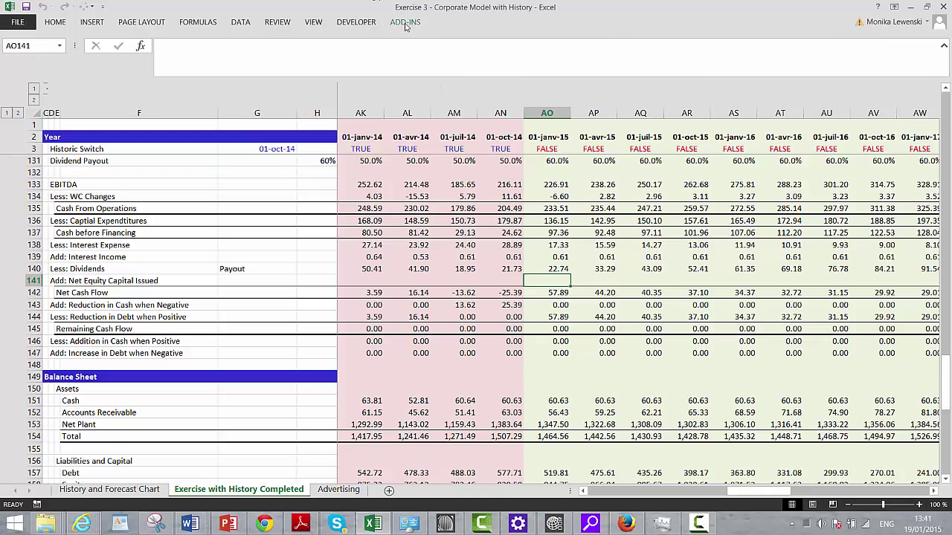
click(240, 24)
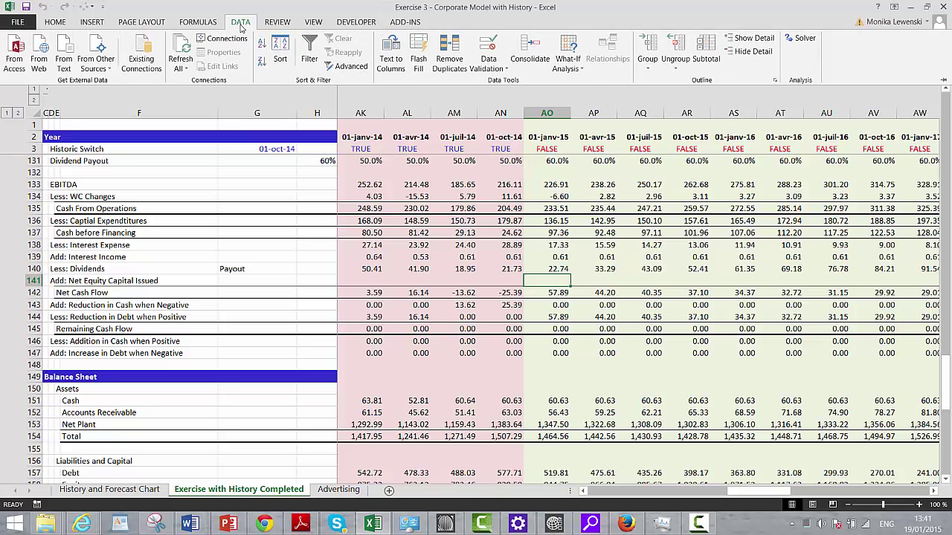
click(801, 44)
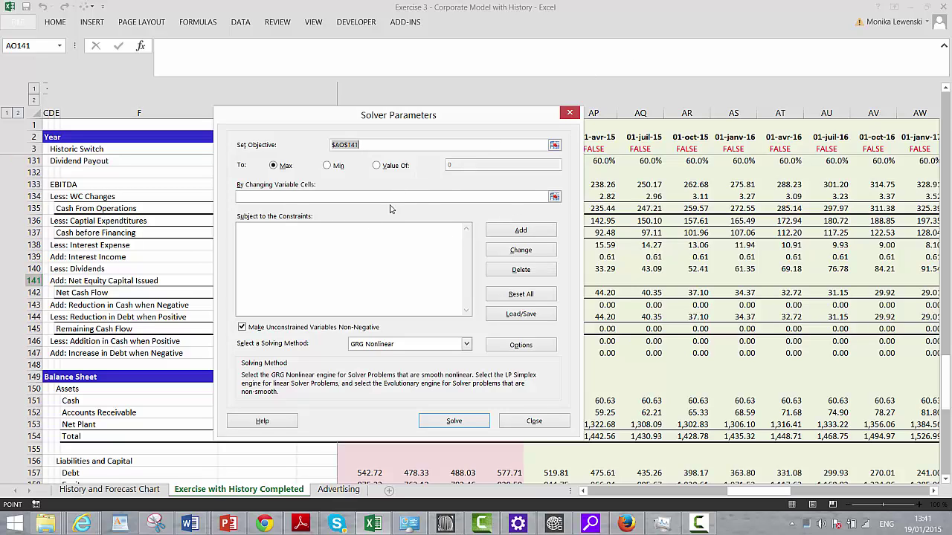
key(Delete)
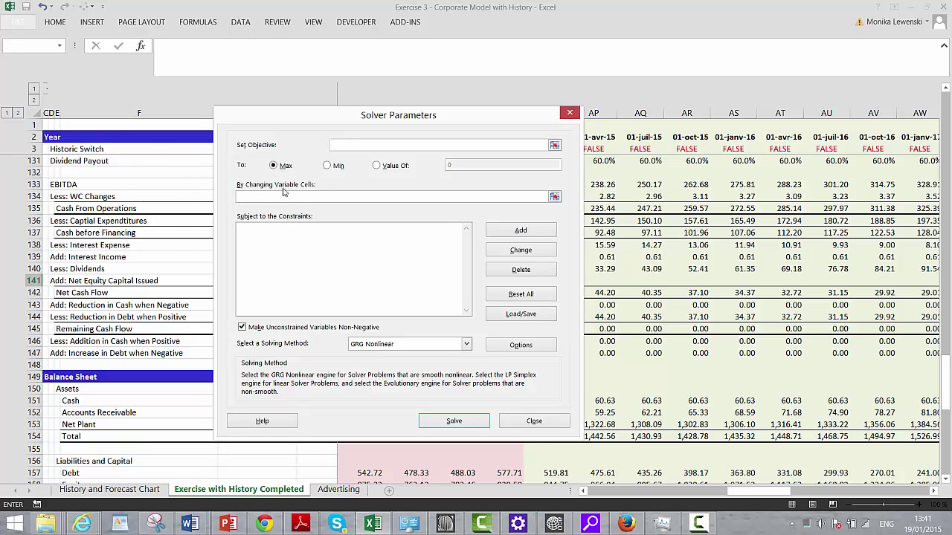
click(377, 167)
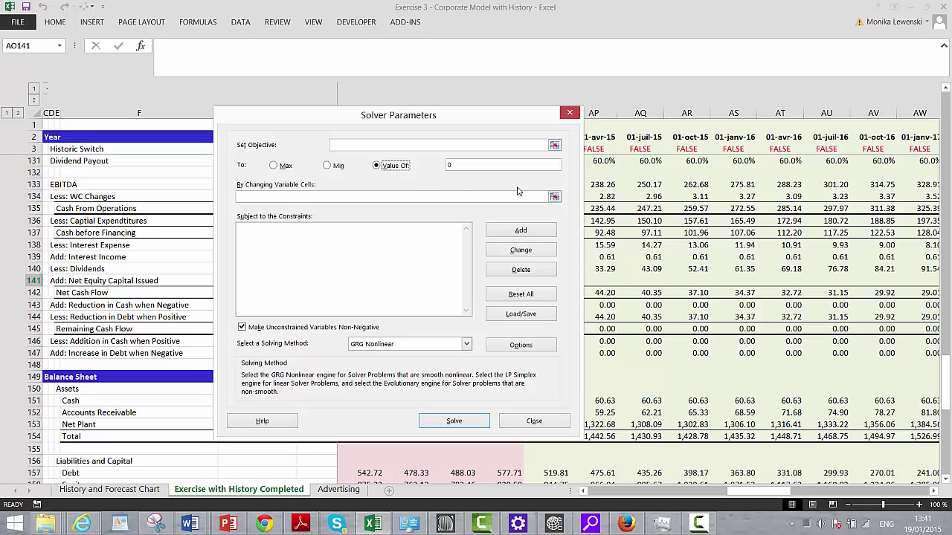
Set Solver's changing variable cells to the forecast Net Equity Capital Issued row, AO141:BX141.
click(554, 197)
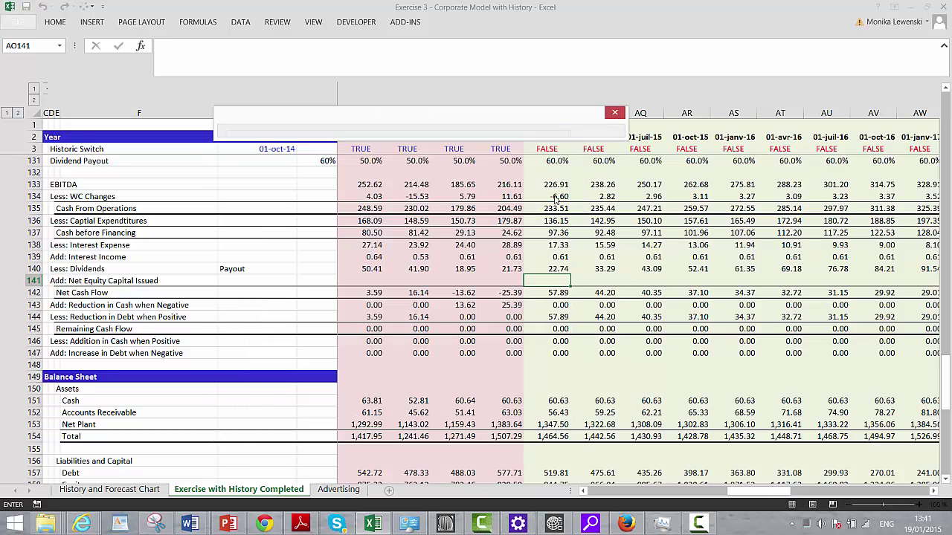
click(554, 275)
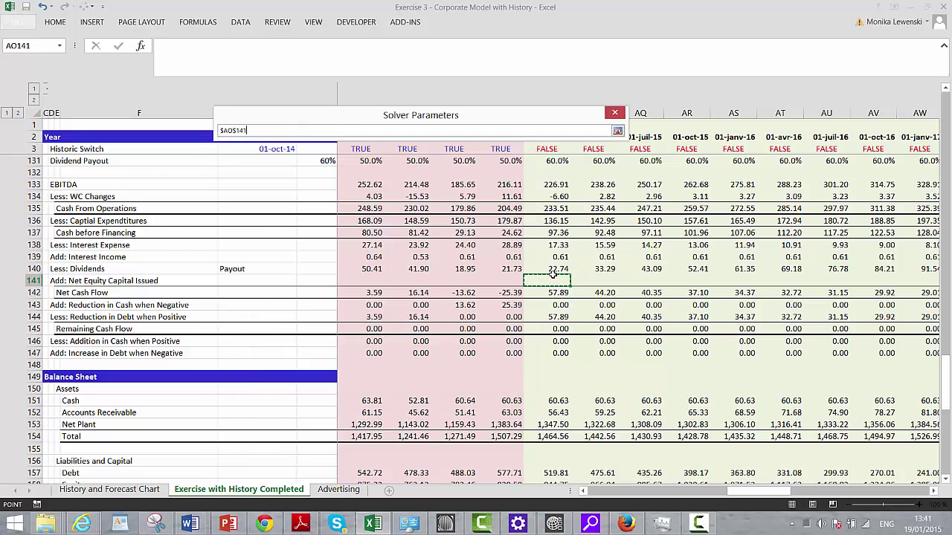
key(shift+Right)
key(shift+Right)
key(shift+Right)
key(shift+Right)
key(shift+Right)
key(shift+Right)
key(shift+Right)
key(shift+Right)
key(shift+Right)
key(shift+Right)
key(shift+Right)
key(shift+Right)
key(shift+Right)
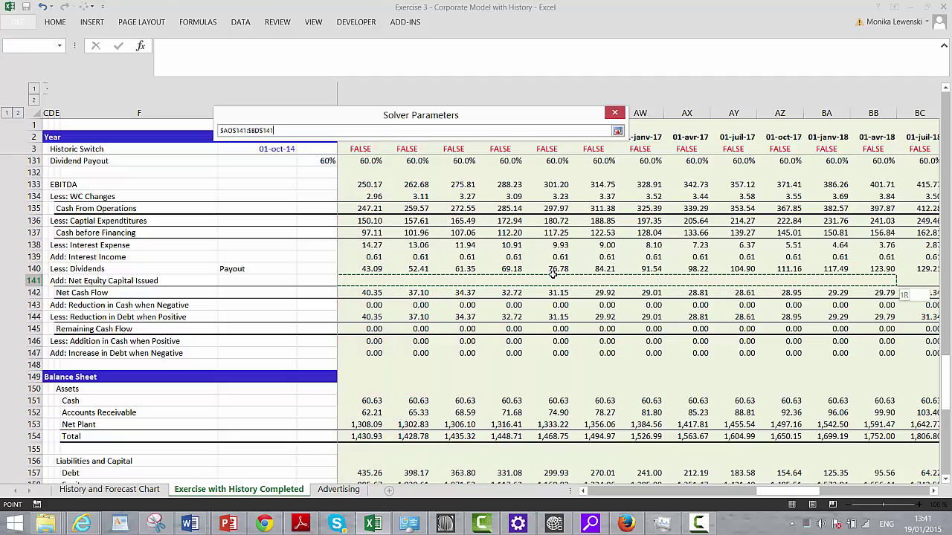
key(shift+Right)
key(shift+Right)
key(shift+Right)
key(shift+Right)
key(shift+Right)
key(shift+Right)
key(shift+Right)
key(shift+Right)
key(shift+Right)
key(shift+Right)
key(shift+Right)
key(shift+Right)
key(shift+Right)
key(shift+Right)
key(shift+Right)
key(shift+Right)
key(shift+Right)
key(shift+Right)
key(shift+Right)
key(shift+Right)
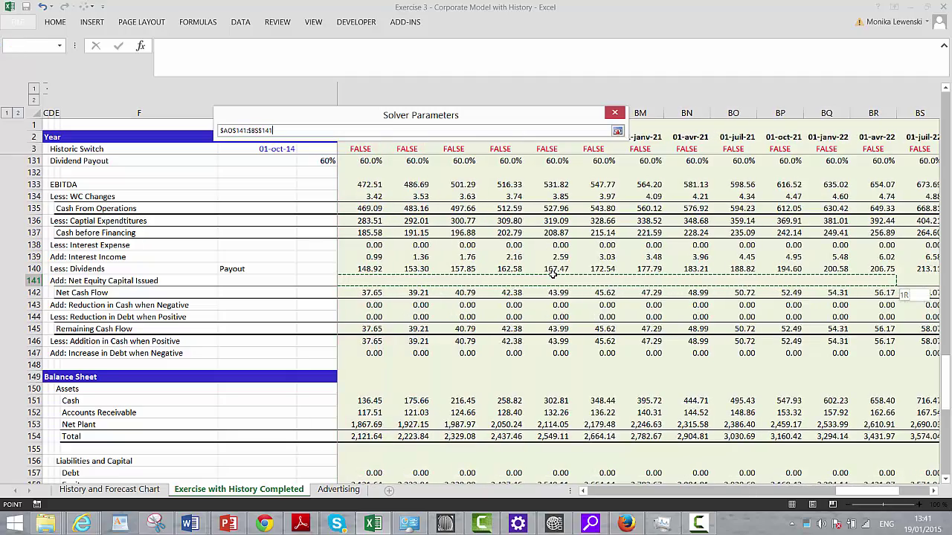
key(shift+Left)
key(shift+Left)
key(shift+Left)
key(shift+Left)
key(shift+Left)
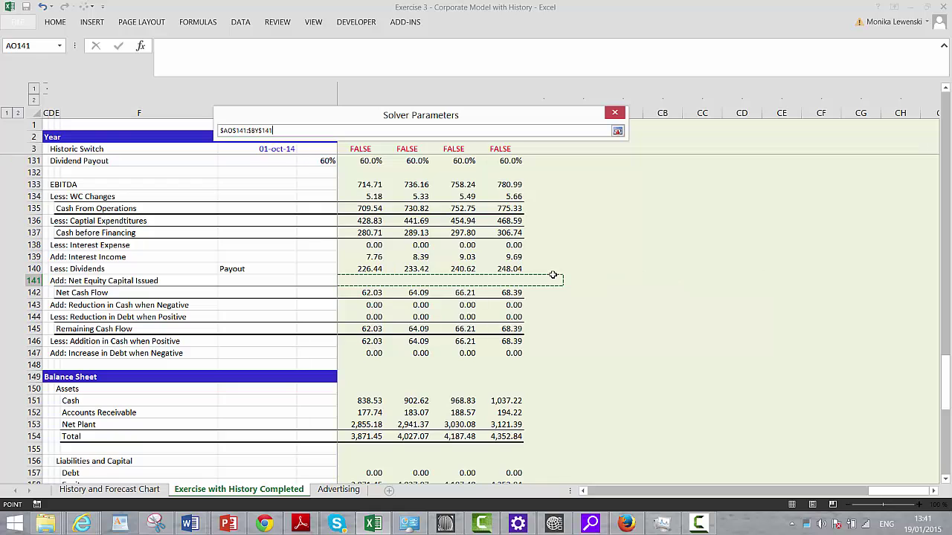
key(Return)
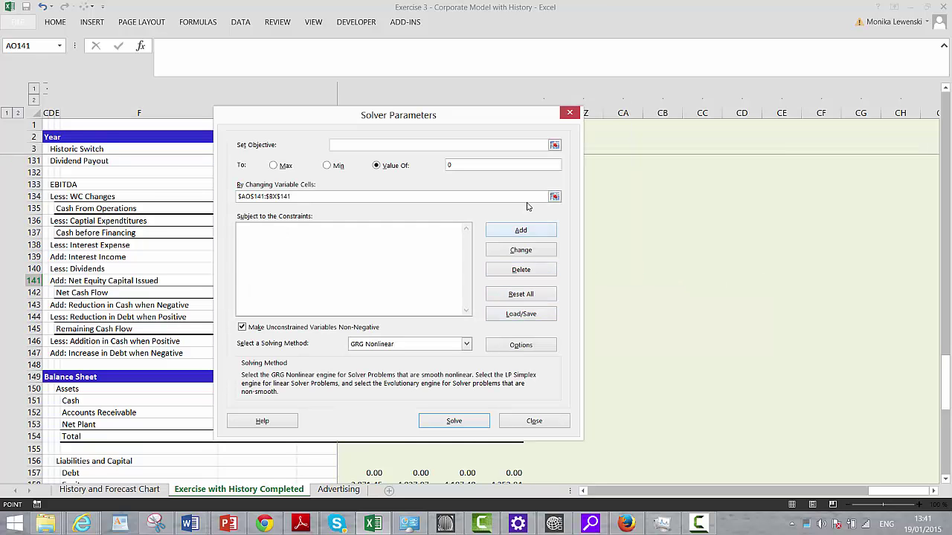
Start a Solver constraint that references the debt to capital Difference row across the forecast quarters, AO172:BX172.
click(522, 231)
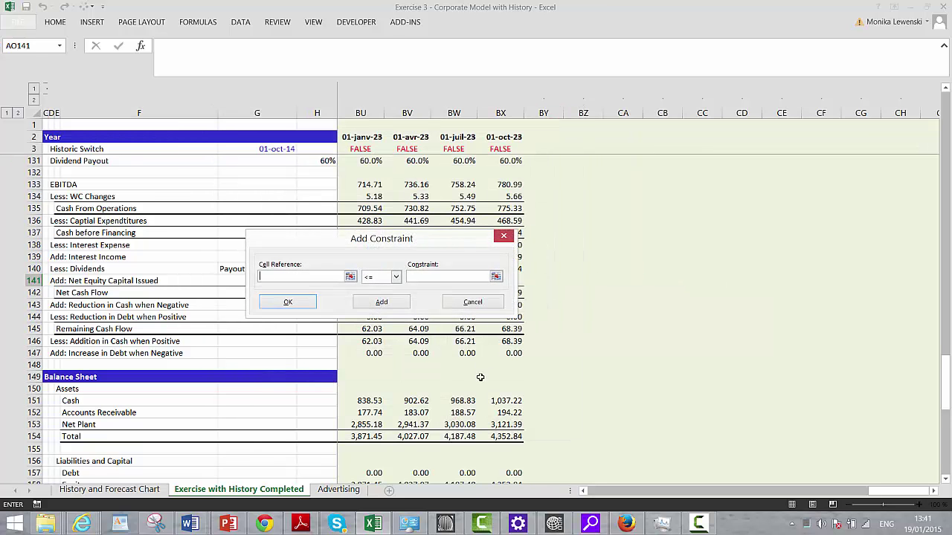
click(350, 276)
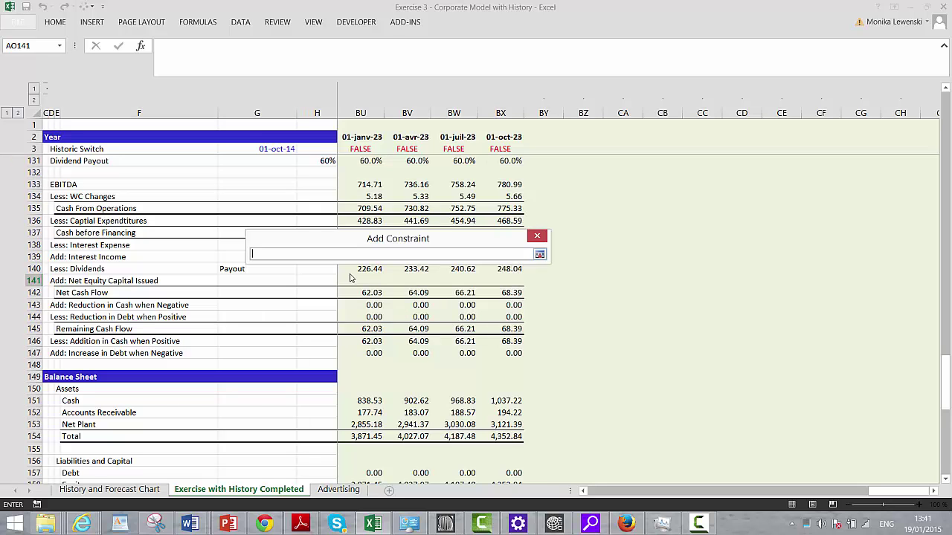
click(369, 443)
key(Left)
key(Left)
key(Left)
key(Left)
key(Left)
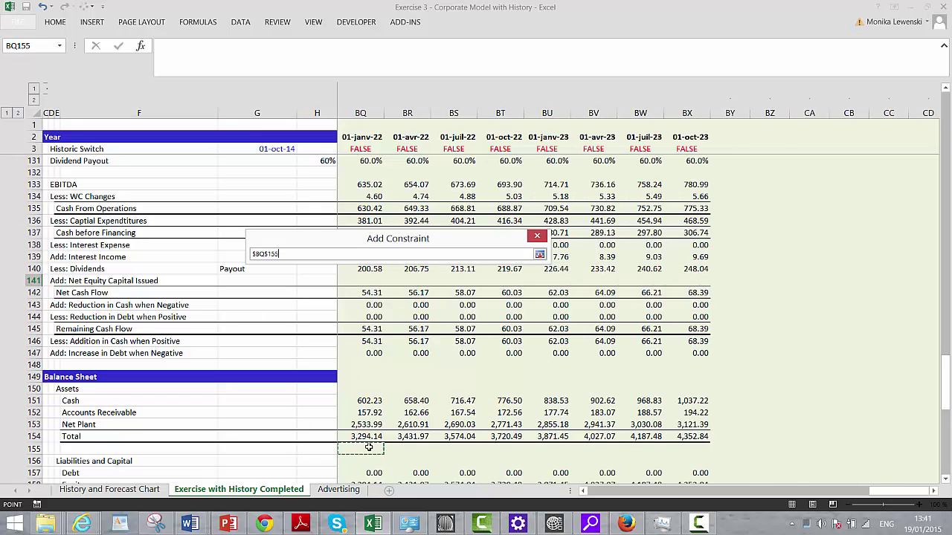
key(Left)
key(Left)
key(Left)
key(Left)
key(Left)
key(Left)
key(Left)
key(Left)
key(Left)
key(Left)
key(Left)
key(Left)
key(Left)
key(Left)
key(Left)
key(Left)
key(Left)
key(Left)
key(Left)
key(Left)
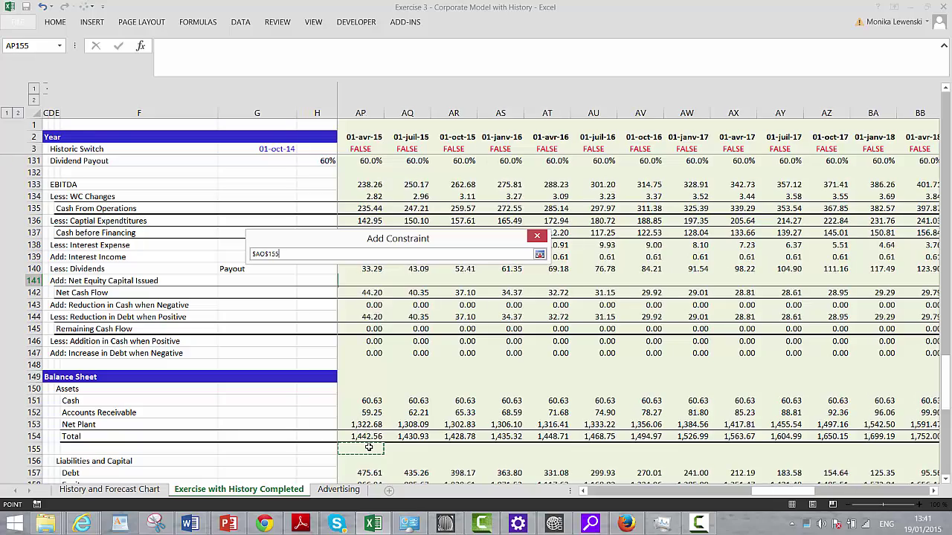
key(Left)
key(Right)
key(Right)
key(Right)
key(Right)
key(Right)
key(Right)
key(Right)
key(Right)
key(Right)
key(Right)
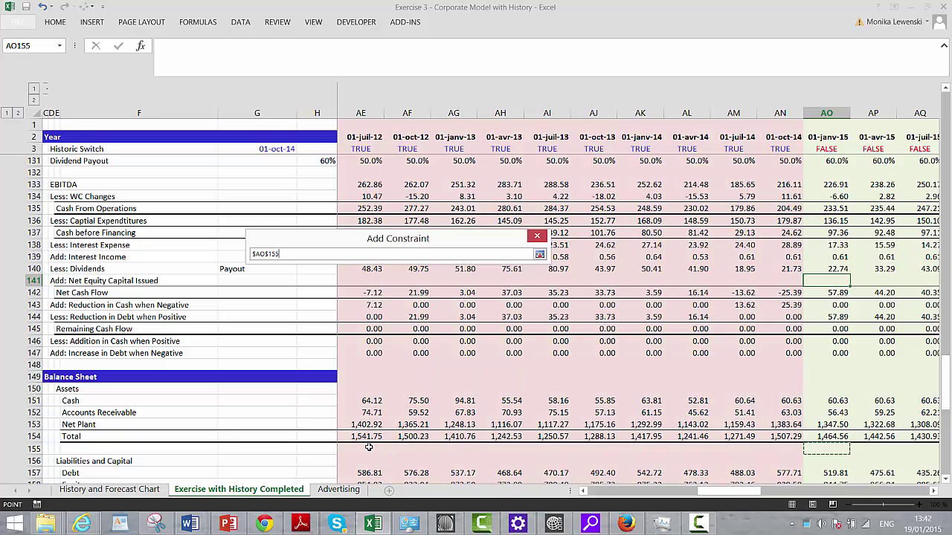
key(Down)
key(Down)
key(Down)
key(Down)
key(Down)
key(Down)
key(Down)
key(Down)
key(Down)
key(Down)
key(Down)
key(Down)
key(Down)
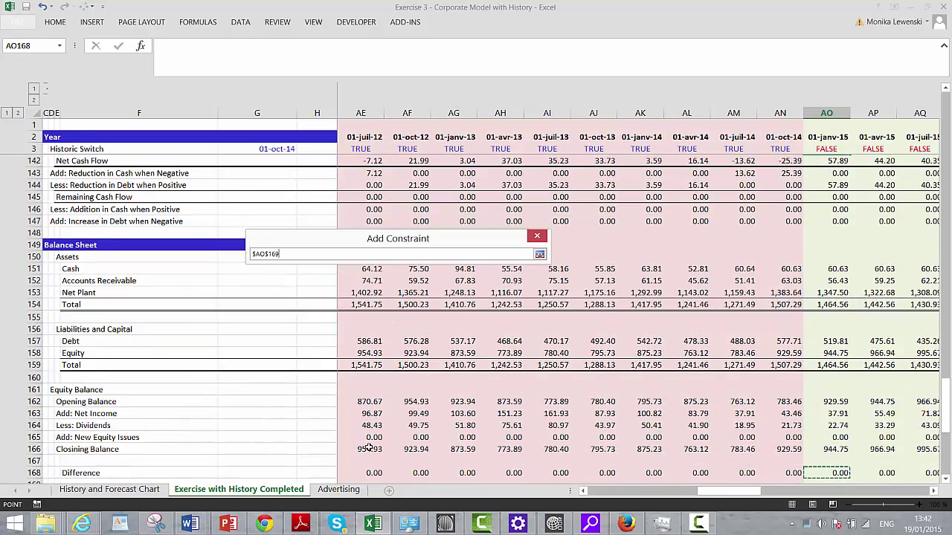
key(Down)
key(Down)
key(Down)
key(Down)
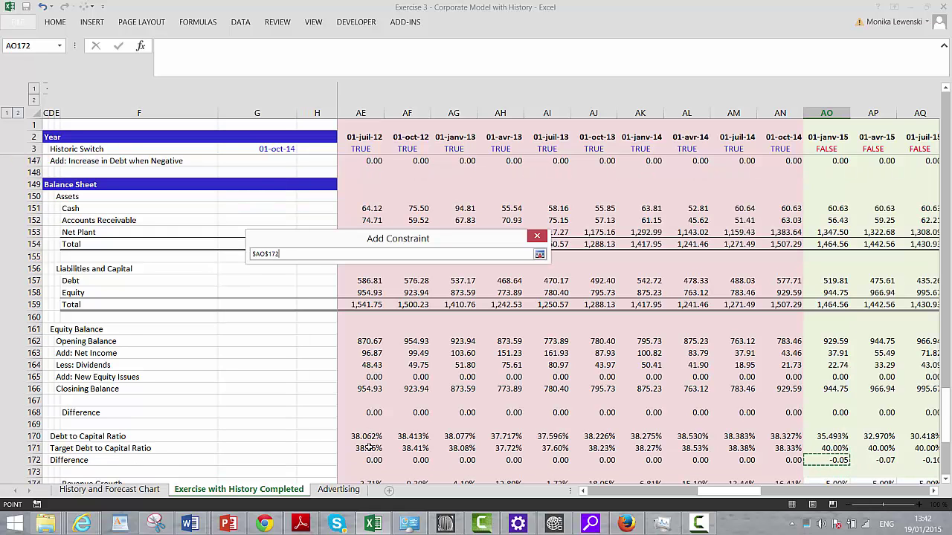
key(ctrl+shift+Right)
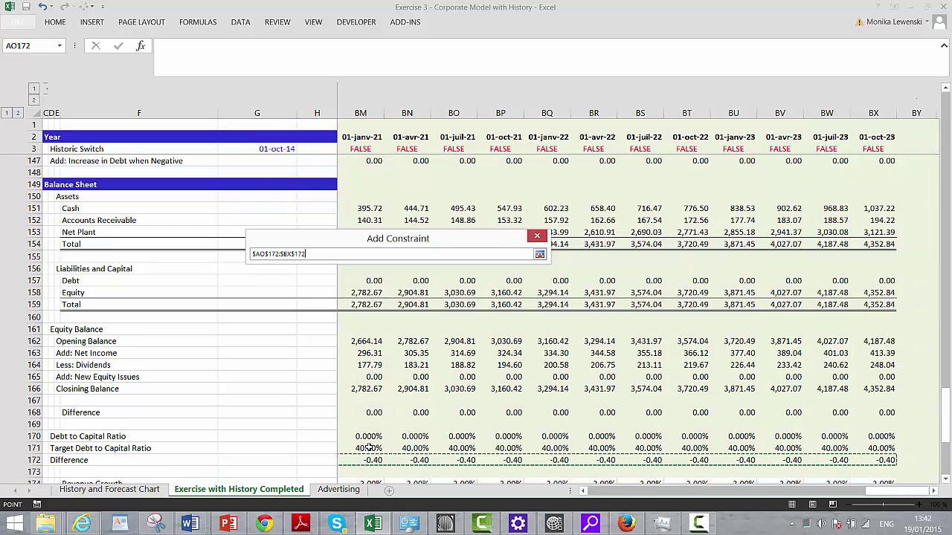
key(Return)
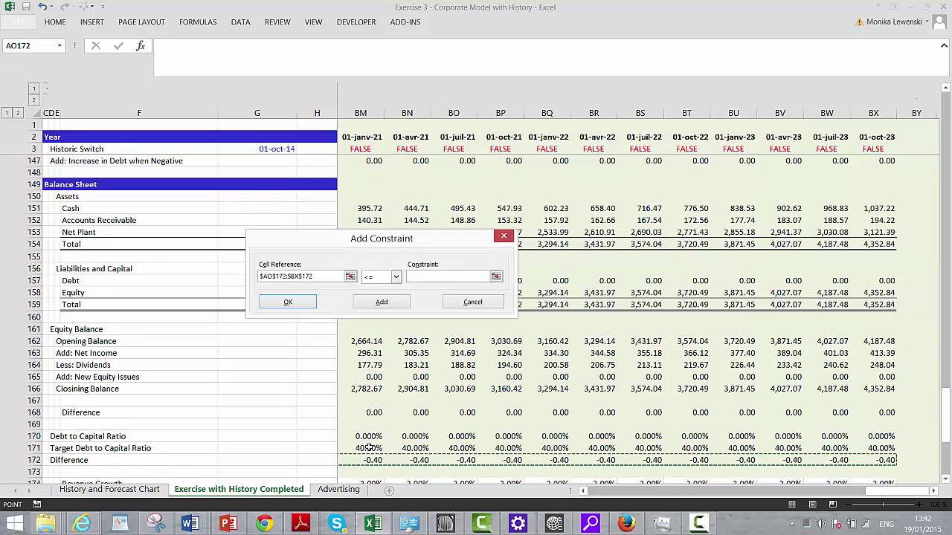
Make the Difference row constraint equal to 0, add it to Solver, and try to solve the model.
click(398, 277)
click(384, 297)
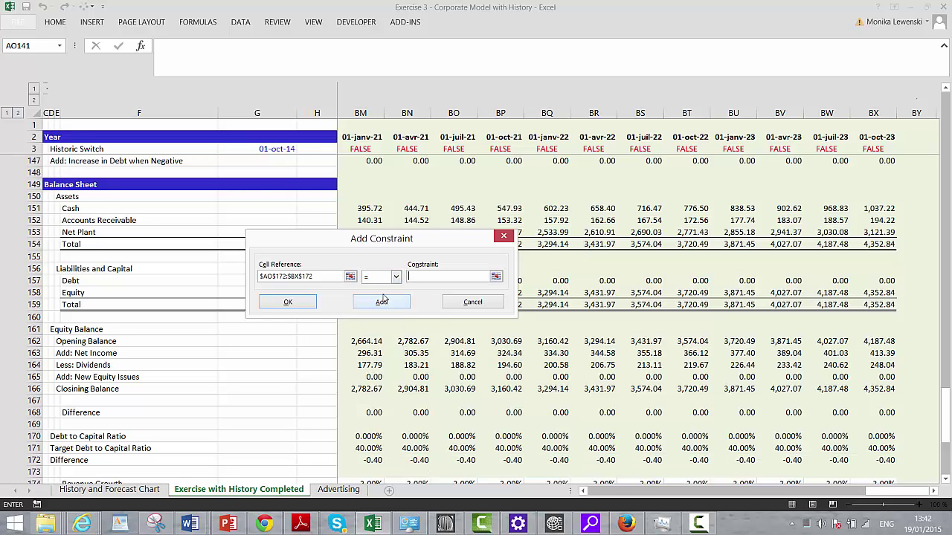
text(0)
click(306, 305)
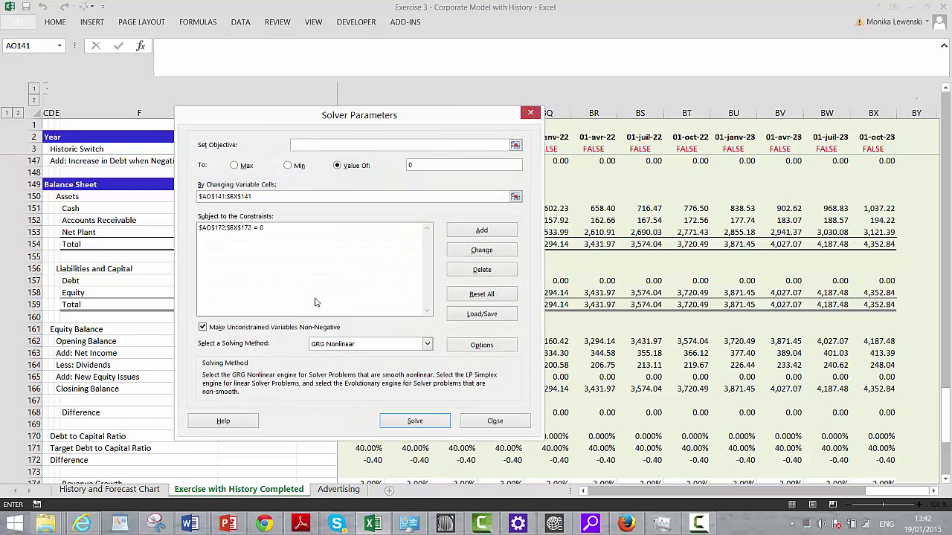
click(410, 424)
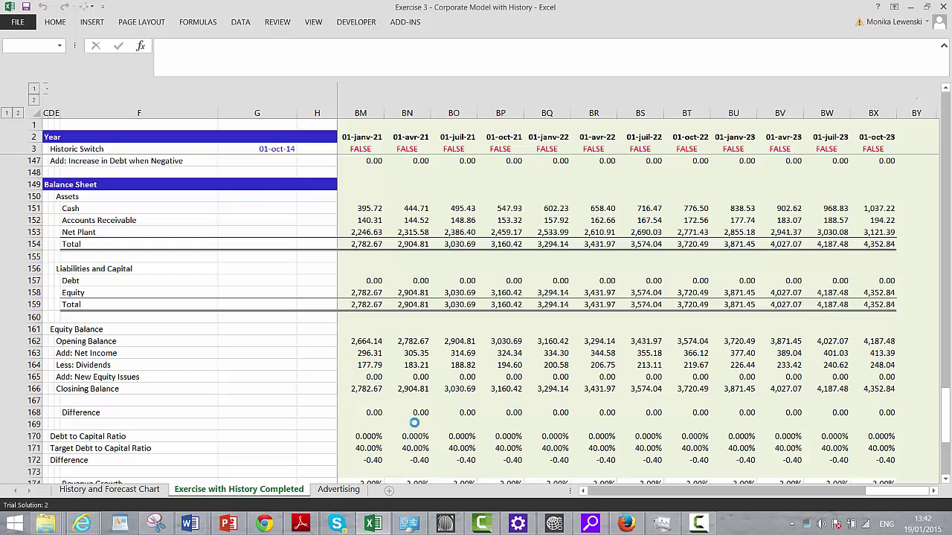
click(702, 525)
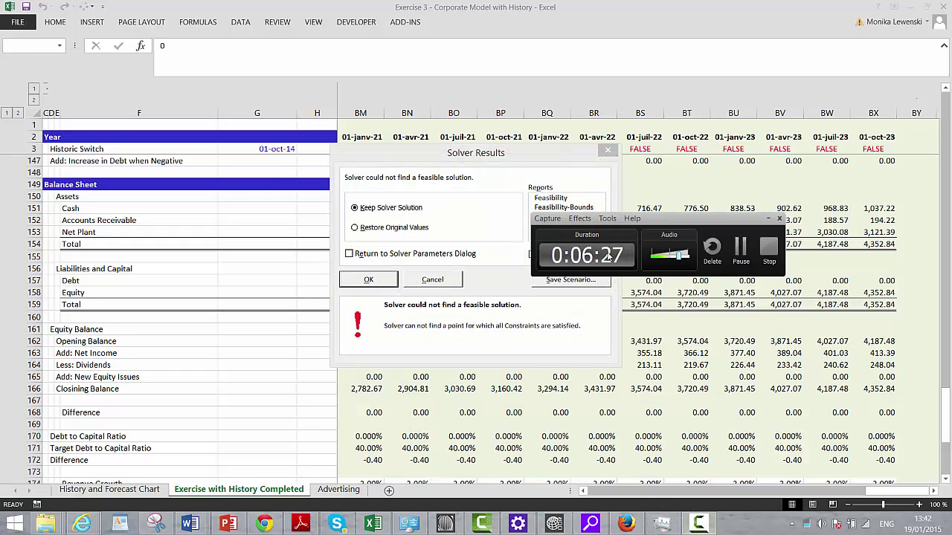
click(740, 252)
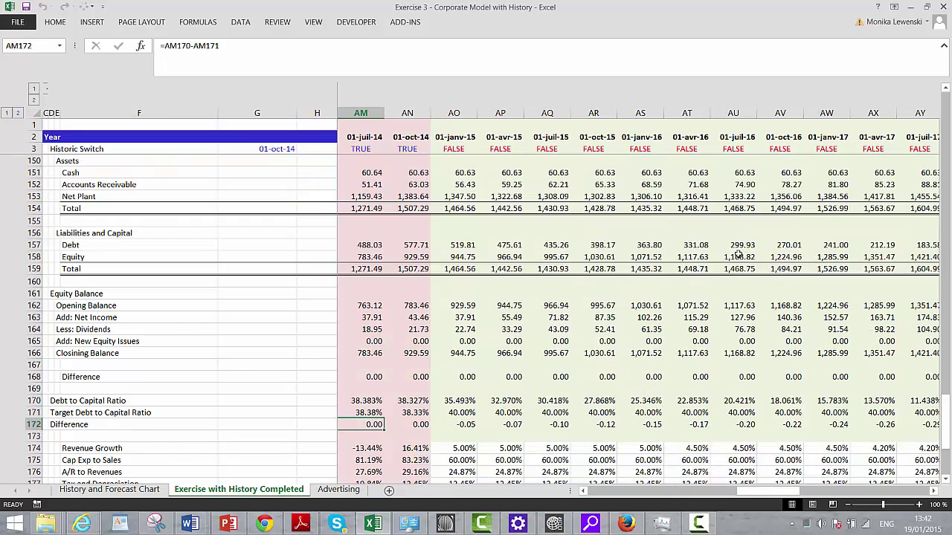
Add Net Equity Capital Issued (AO141) to the Net Cash Flow formula in AO142.
key(Right)
key(Right)
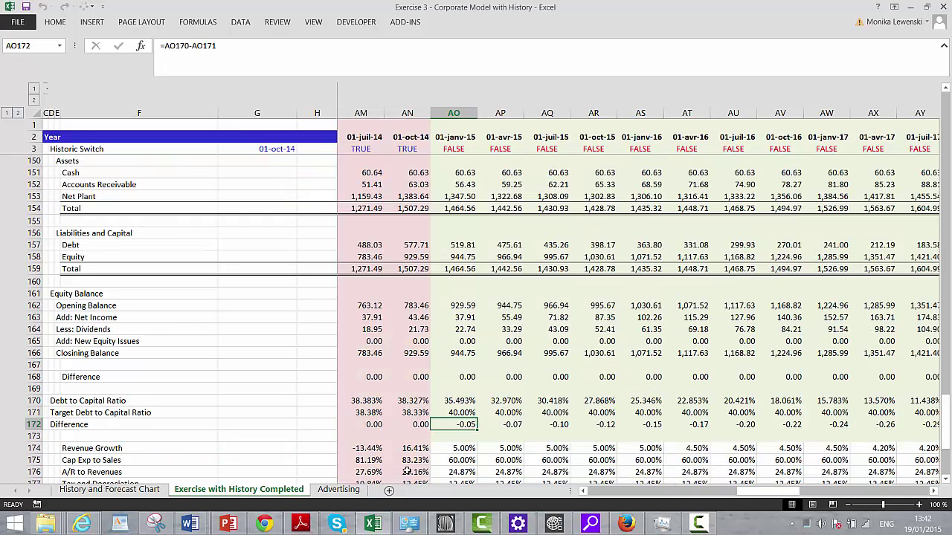
key(Up)
key(Up)
key(Up)
key(Up)
key(Up)
key(Up)
key(Up)
key(Up)
key(Up)
key(Up)
key(Up)
key(Up)
key(Up)
key(Up)
key(Up)
key(Up)
key(Up)
key(Up)
key(Up)
key(Up)
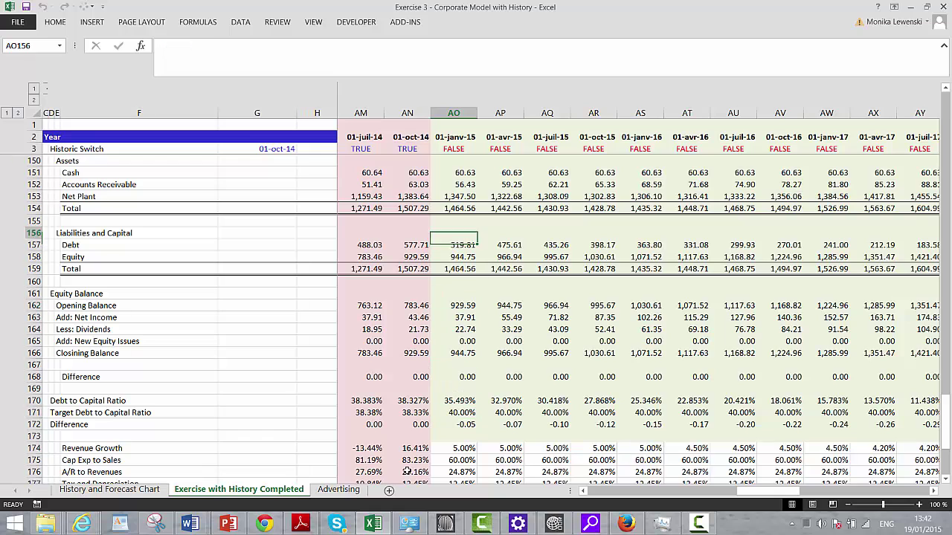
key(Up)
key(Up)
key(Up)
key(Up)
key(Up)
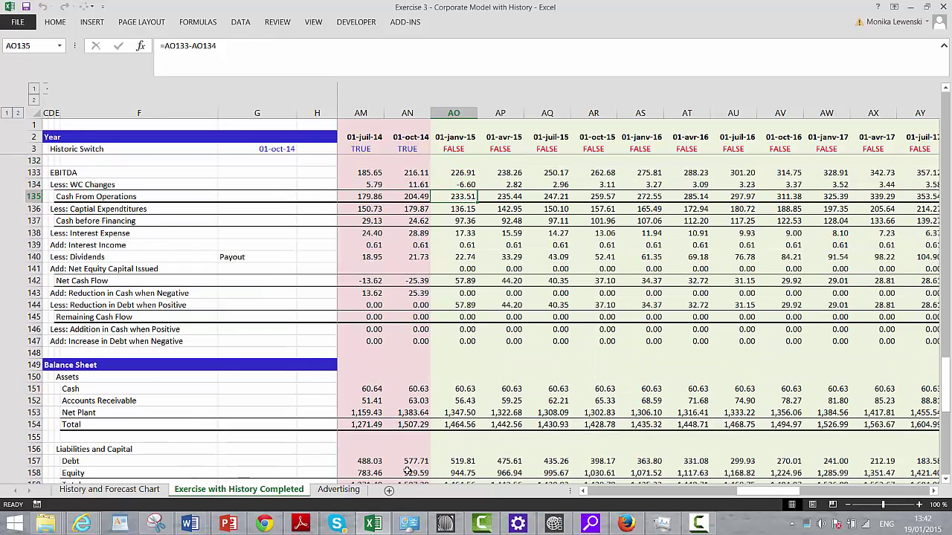
key(Down)
key(Down)
key(Down)
key(Down)
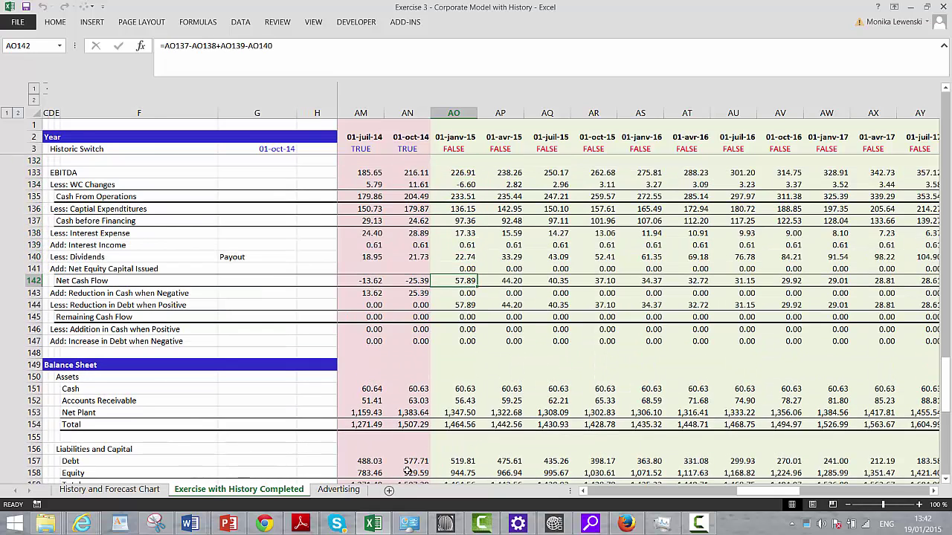
key(F2)
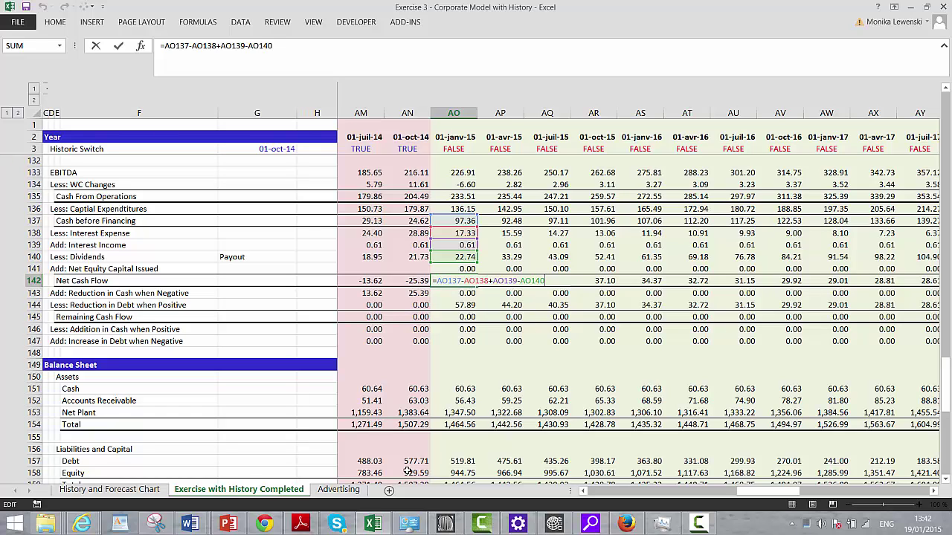
text(+)
click(461, 269)
key(Return)
key(Up)
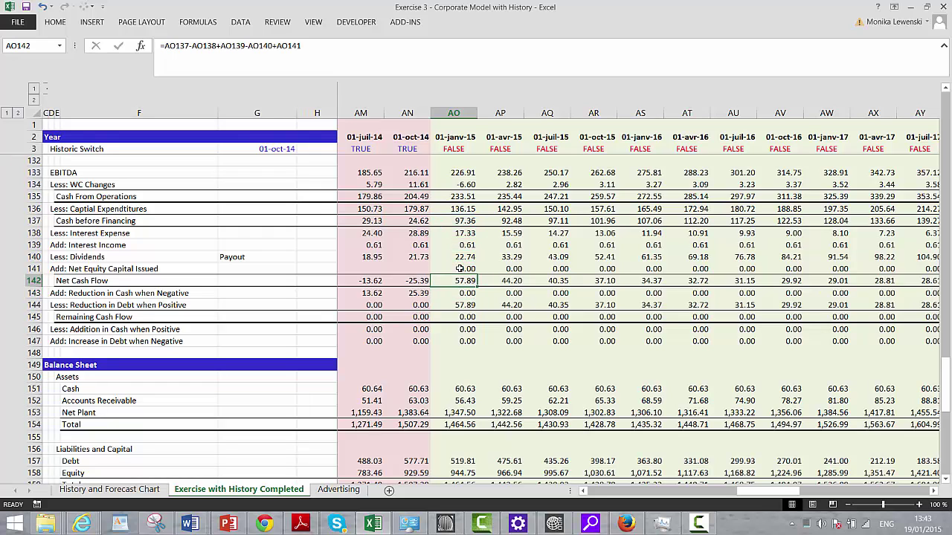
Review column AO from the cash flow lines down to the Debt to Capital Ratio, target and Difference rows.
key(Down)
key(Down)
key(Down)
key(Down)
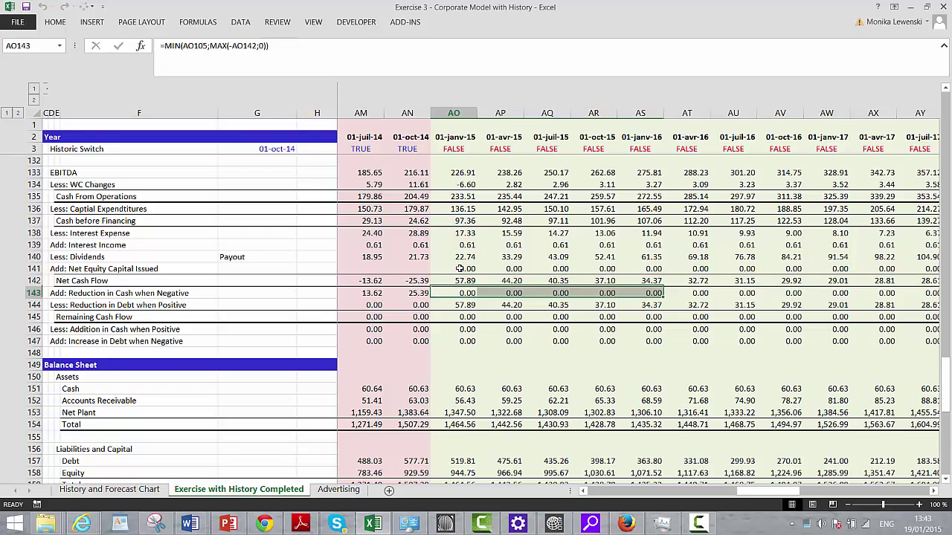
key(Down)
key(Down)
key(Down)
key(Down)
key(Down)
key(Down)
key(Down)
key(Down)
key(Down)
key(Down)
key(Down)
key(Down)
key(Down)
key(Down)
key(Down)
key(Down)
key(Down)
key(Down)
key(Down)
key(Down)
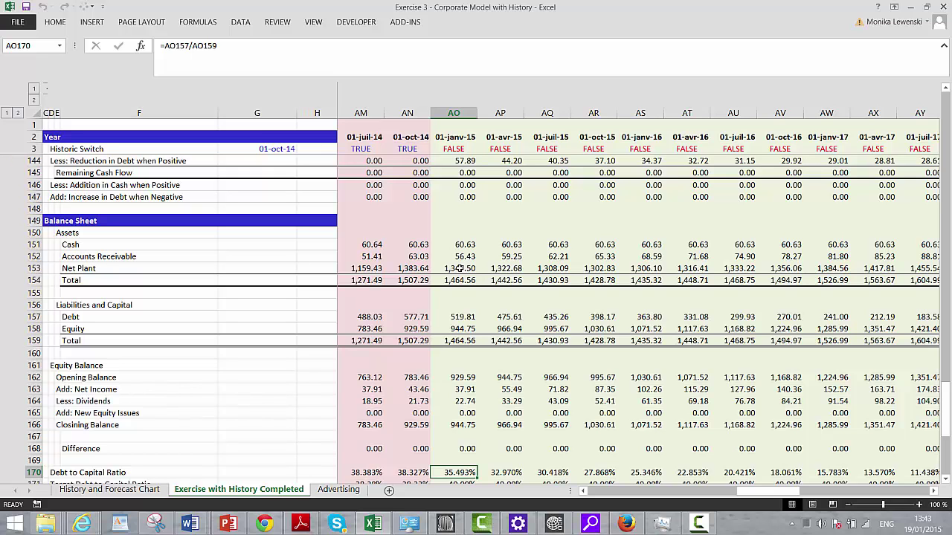
key(Down)
key(Down)
key(Down)
key(Down)
key(Down)
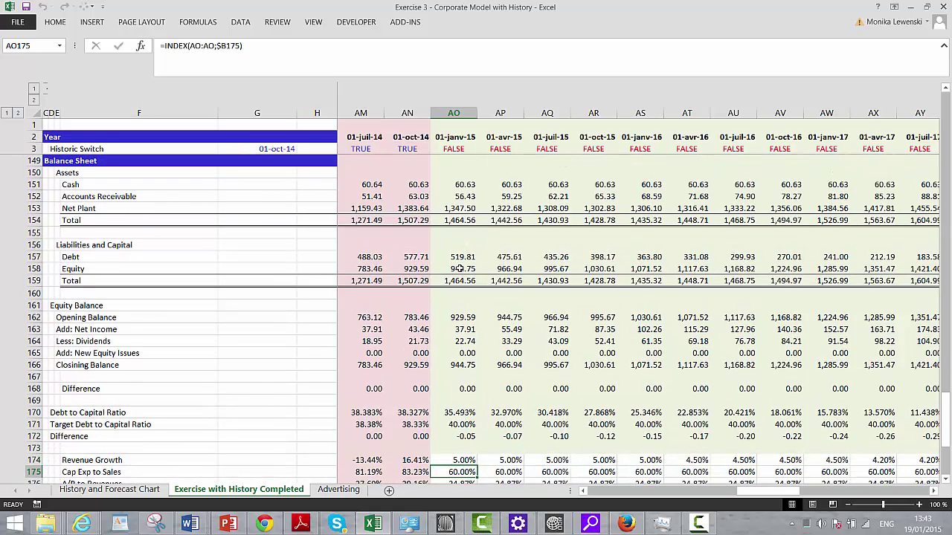
Try to solve the model again with the existing Solver variables and Difference constraint, accepting the offered results option.
click(242, 22)
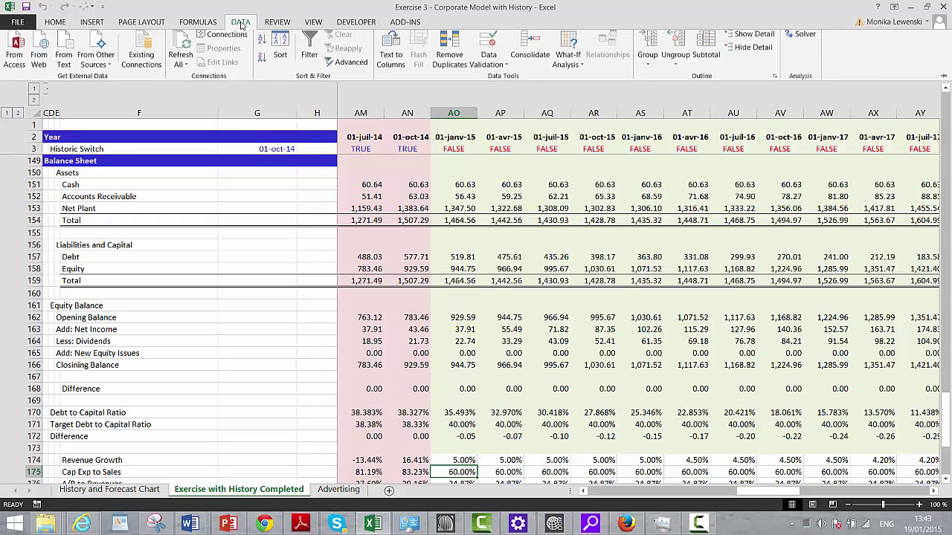
click(803, 38)
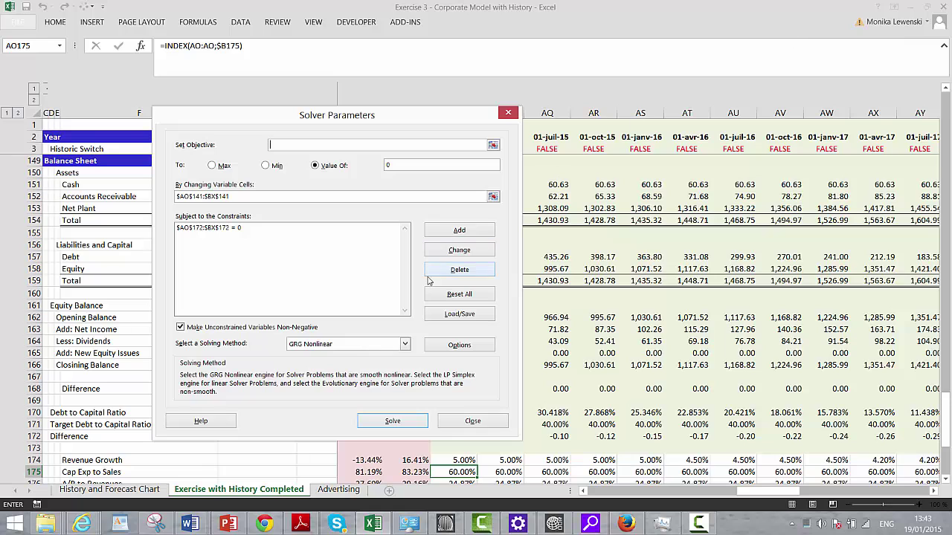
click(389, 422)
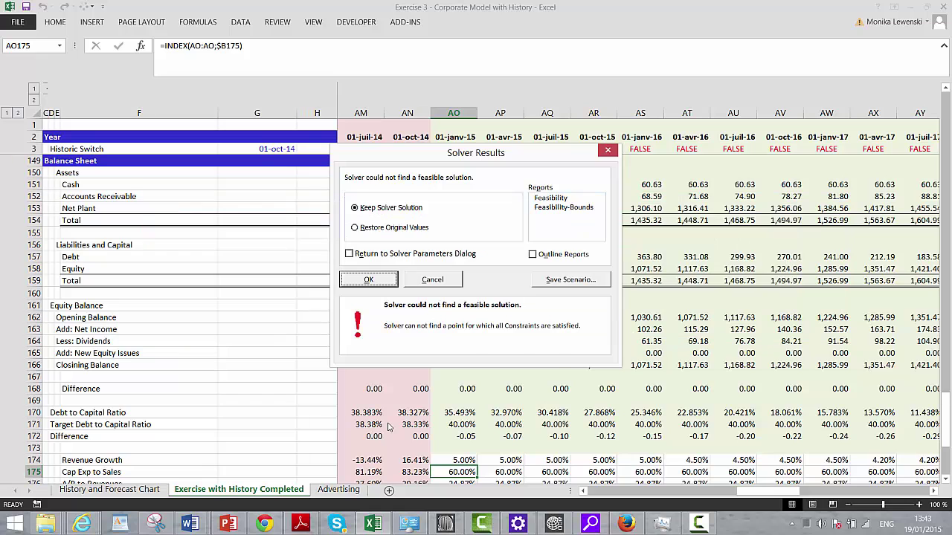
key(Return)
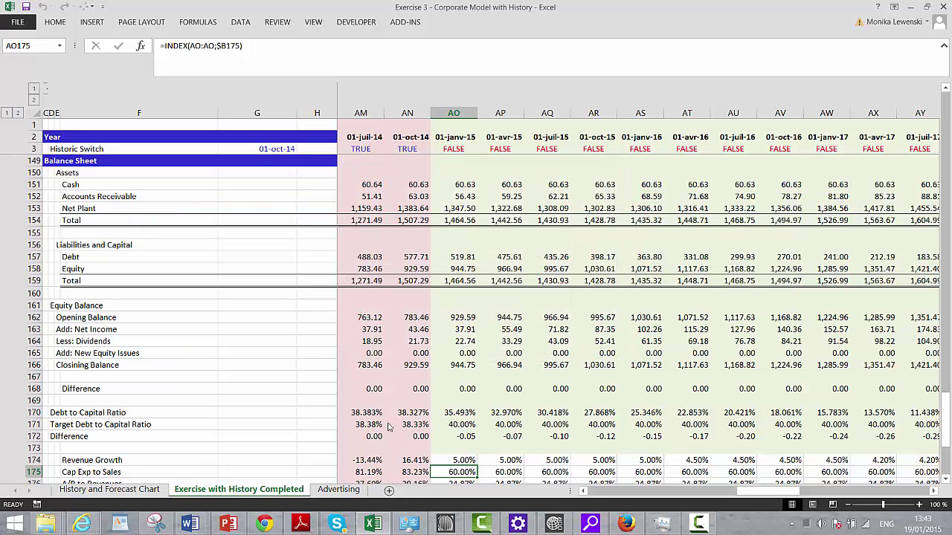
Examine the equity balance formulas in column AO, including the closing balance and New Equity Issues.
key(Up)
key(Up)
key(Up)
key(Up)
key(Up)
key(Up)
key(Up)
key(Up)
key(Up)
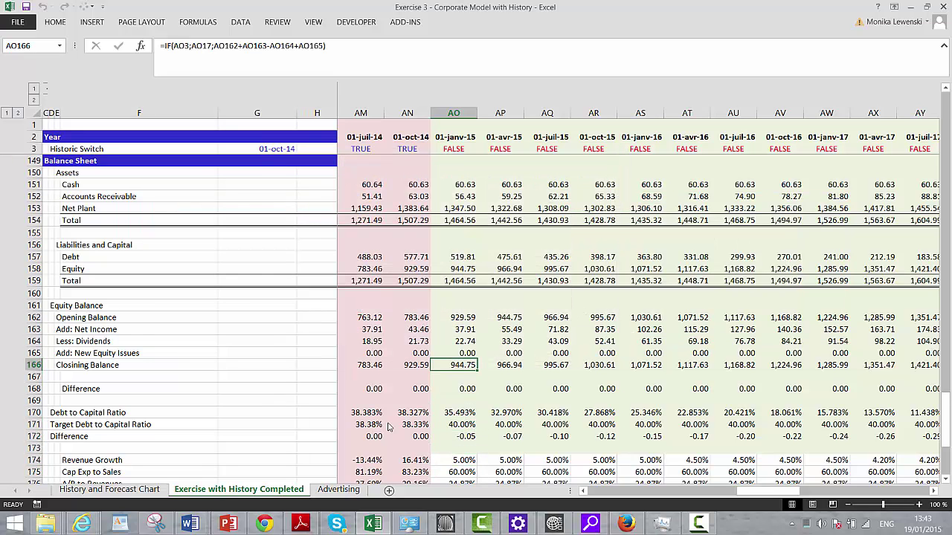
key(Up)
key(Up)
key(Up)
key(Up)
key(Up)
key(Up)
key(Up)
key(Up)
key(Up)
key(Up)
key(Up)
key(Up)
key(Up)
key(Up)
key(Up)
key(Up)
key(Up)
key(Up)
key(Up)
key(Up)
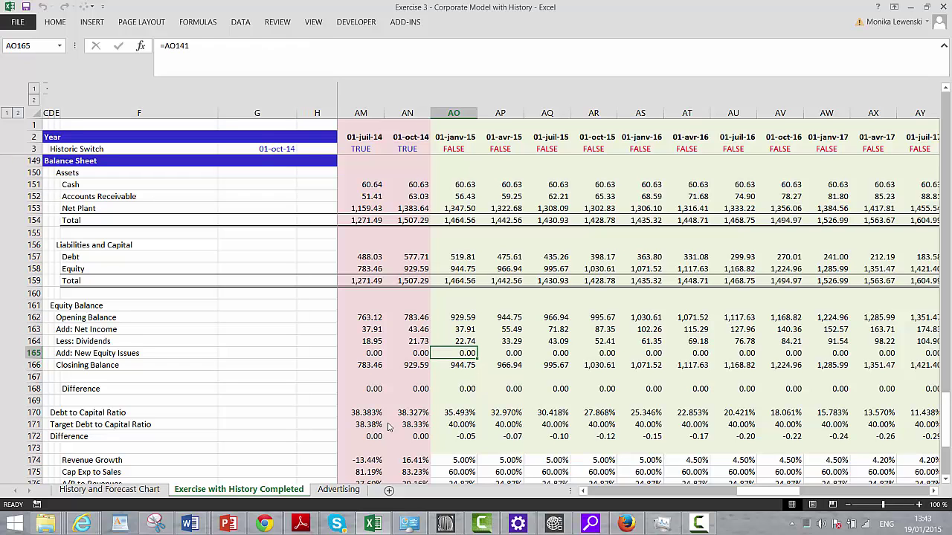
Check the Net Cash Flow formula in AO142 and the Net Equity Capital Issued input in AO141.
key(Up)
key(Up)
key(Up)
key(Up)
key(Up)
key(Up)
key(Up)
key(Up)
key(Up)
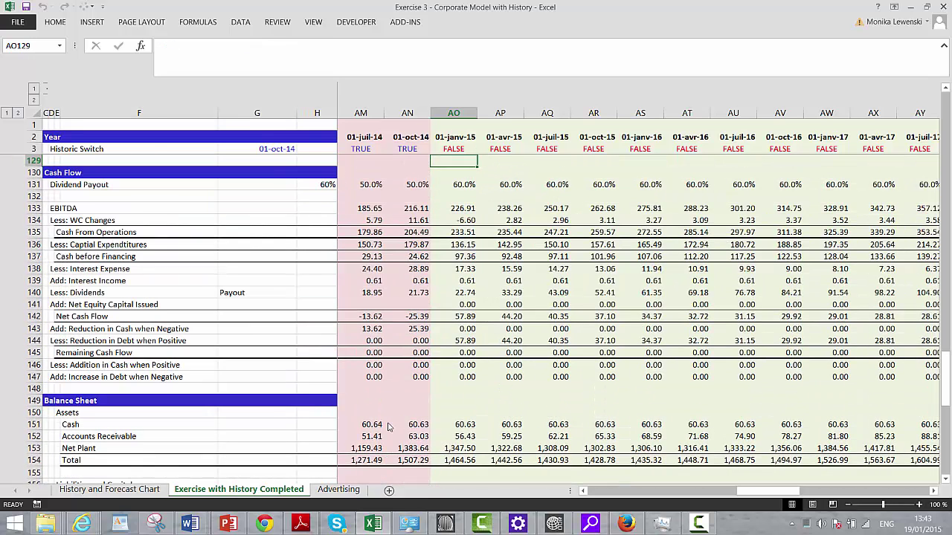
key(Down)
key(Down)
key(Down)
key(Down)
key(Down)
key(Down)
key(Down)
key(Down)
key(Down)
key(Down)
key(Down)
key(Down)
key(Down)
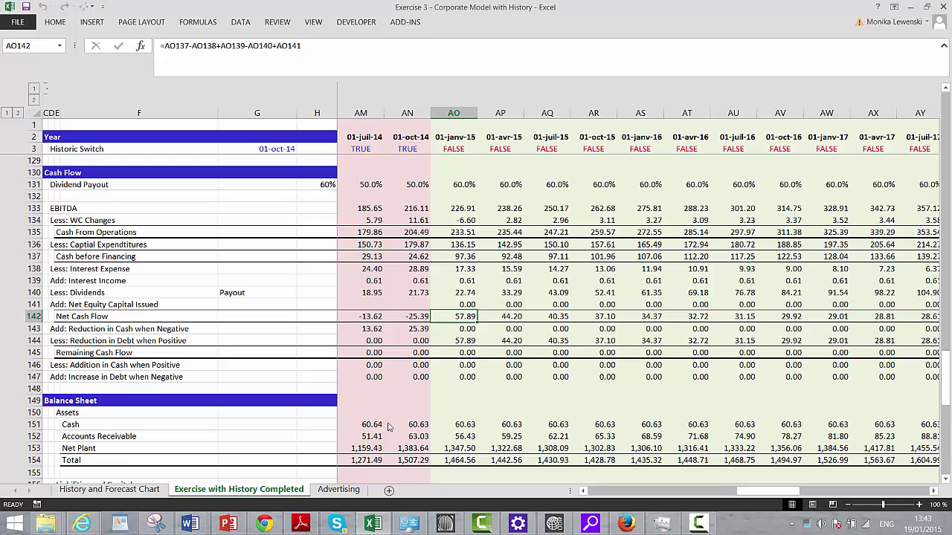
key(Up)
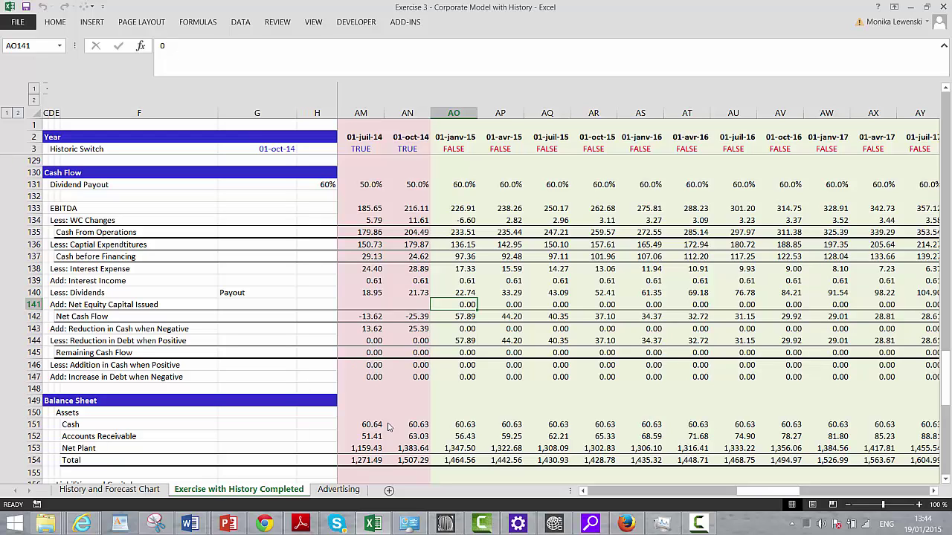
Inspect the formulas for Reduction in Cash, Reduction in Debt and Remaining Cash Flow in AO143:AO145.
key(Down)
key(Down)
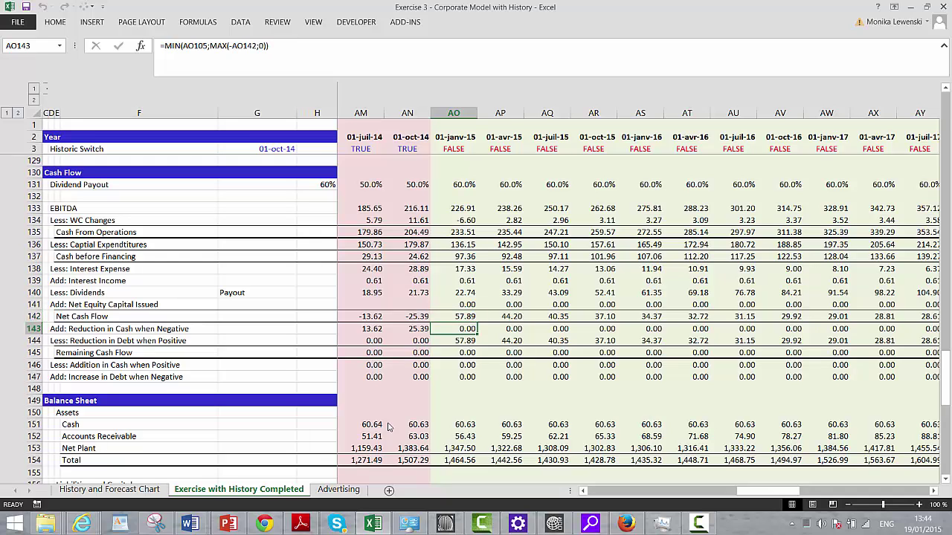
key(F2)
key(Return)
key(F2)
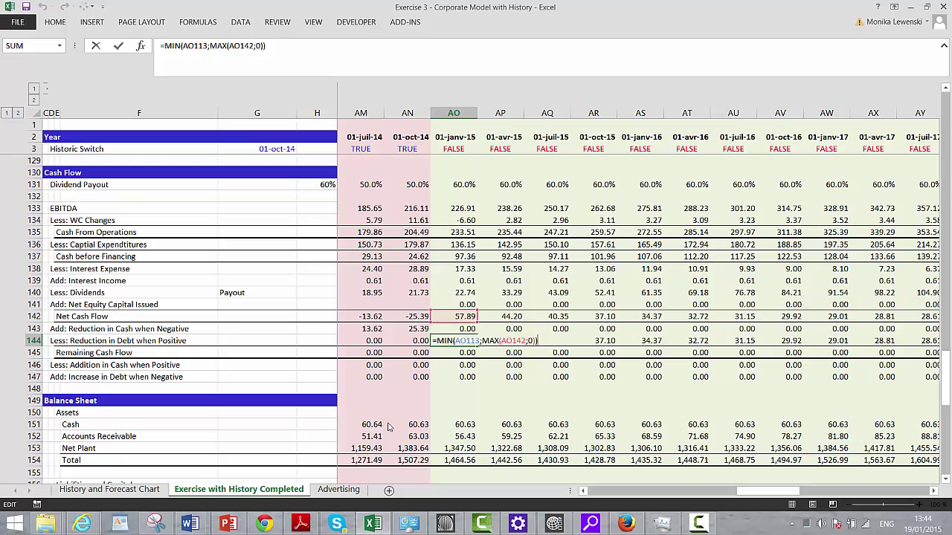
key(Return)
key(F2)
key(Escape)
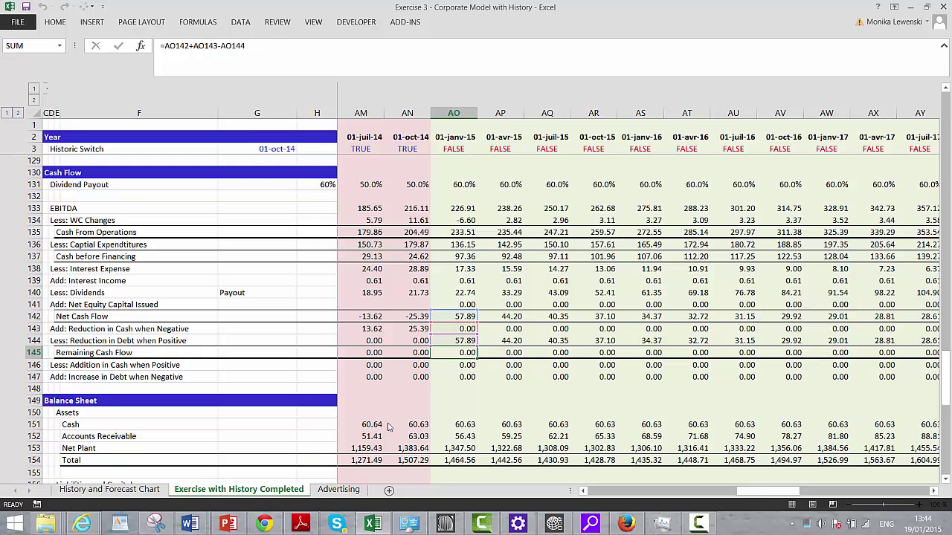
Inspect the cell references of the Net Cash Flow formula in AO142 and the Dividends formula in AO140.
key(Down)
key(Up)
key(Up)
key(Up)
key(Up)
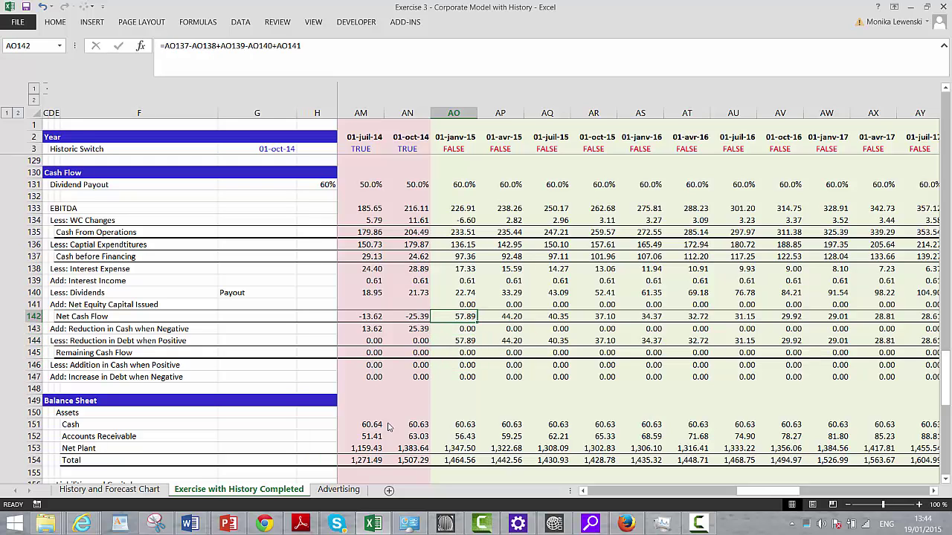
key(F2)
key(Return)
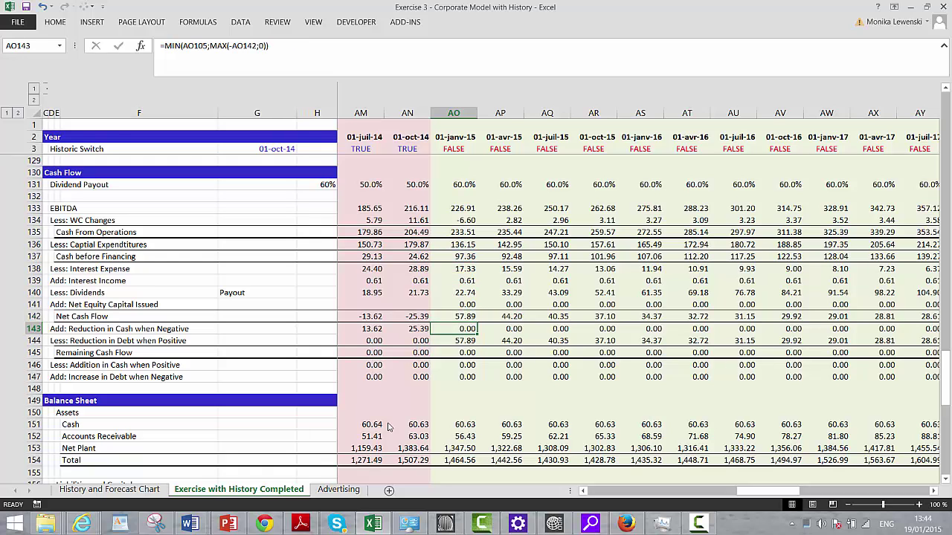
key(Up)
key(Up)
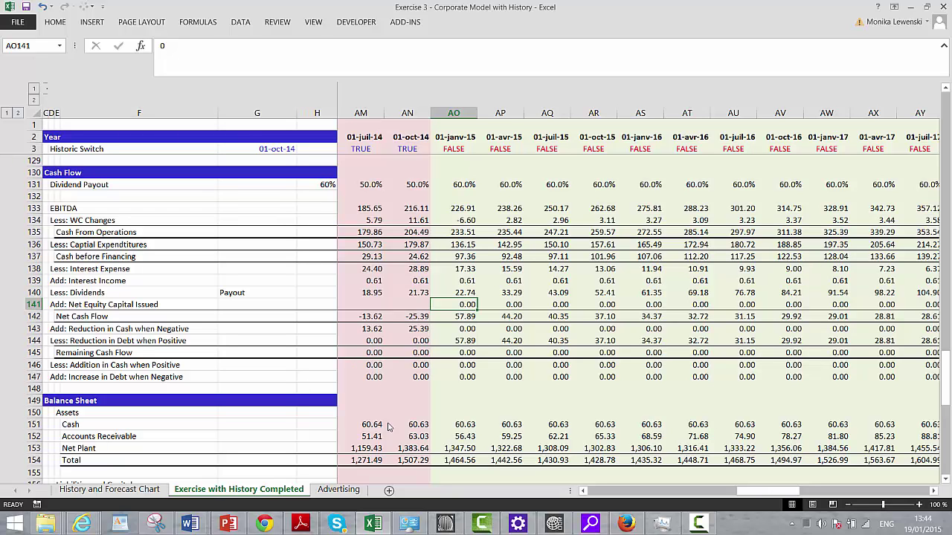
key(Up)
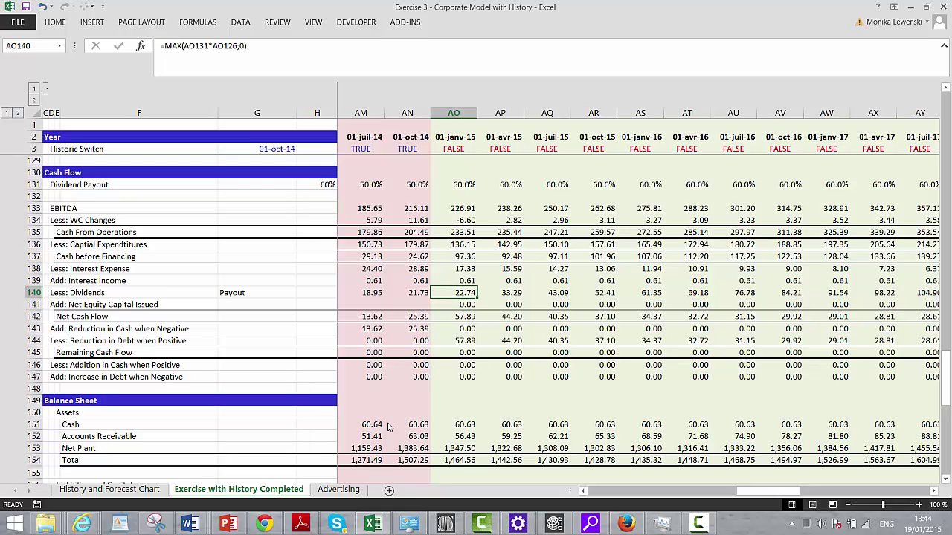
key(F2)
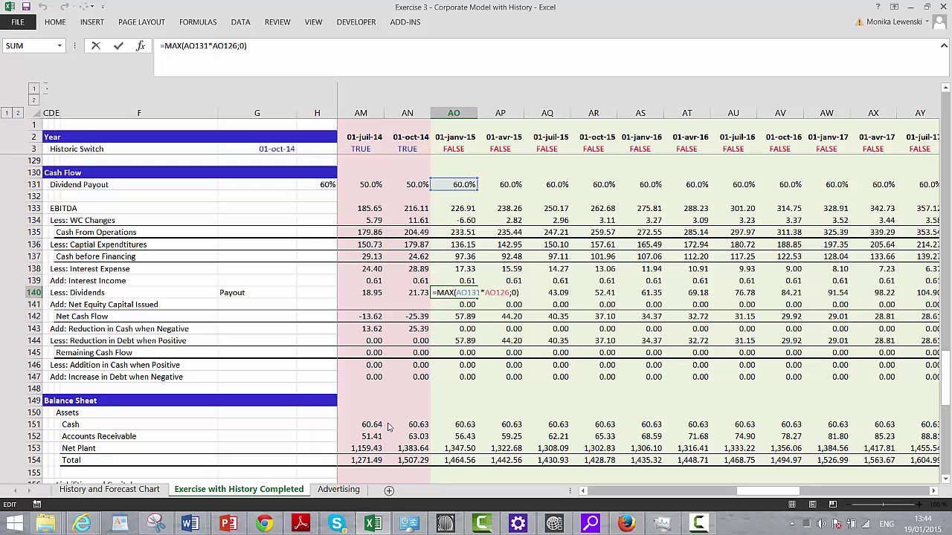
key(Return)
Trace column AO from the debt reduction line down to the balance sheet's Cash formula in AO151.
key(Down)
key(Down)
key(Down)
key(Down)
key(Down)
key(Down)
key(Down)
key(Down)
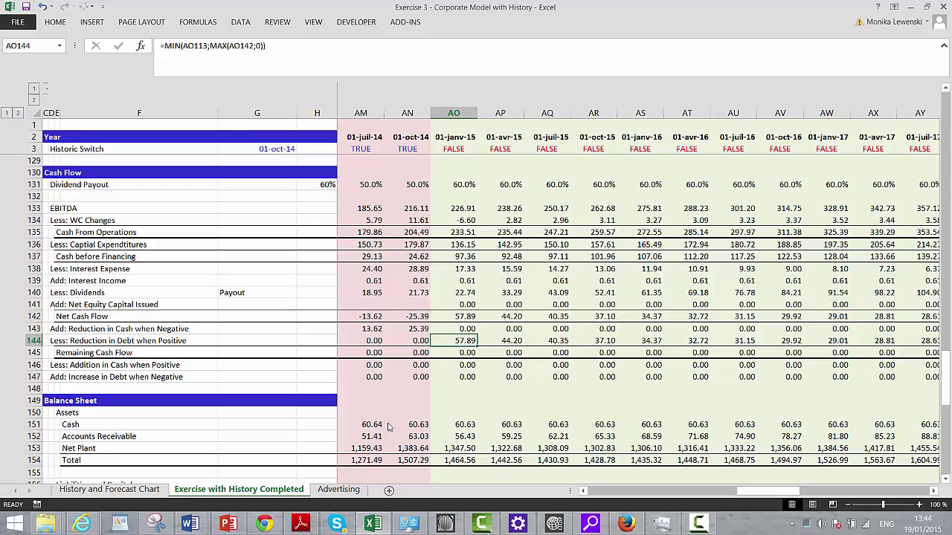
key(Down)
key(Down)
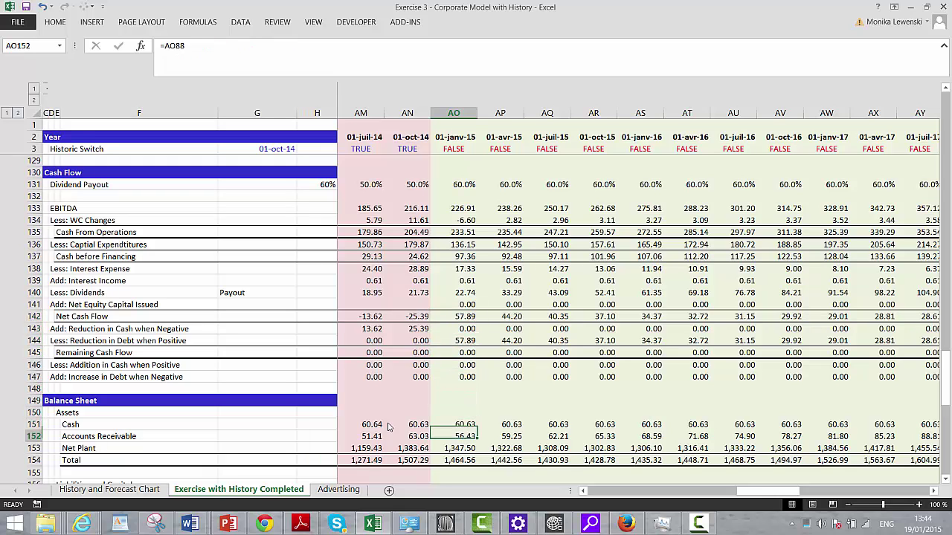
key(Up)
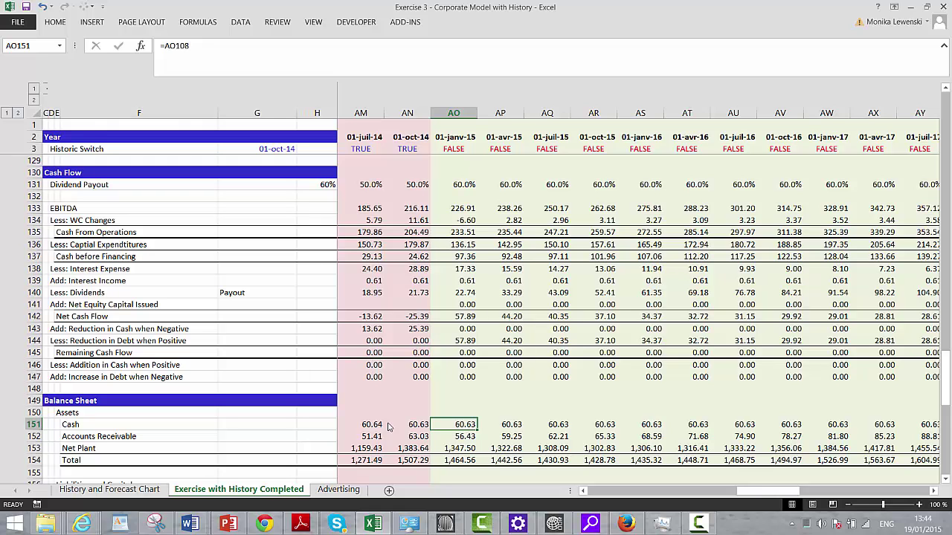
Trace column AO from the balance sheet's Cash back up through Remaining Cash Flow to Net Equity Capital Issued in AO141.
key(Up)
key(Up)
key(Up)
key(Up)
key(Up)
key(Up)
key(Up)
key(Up)
key(Up)
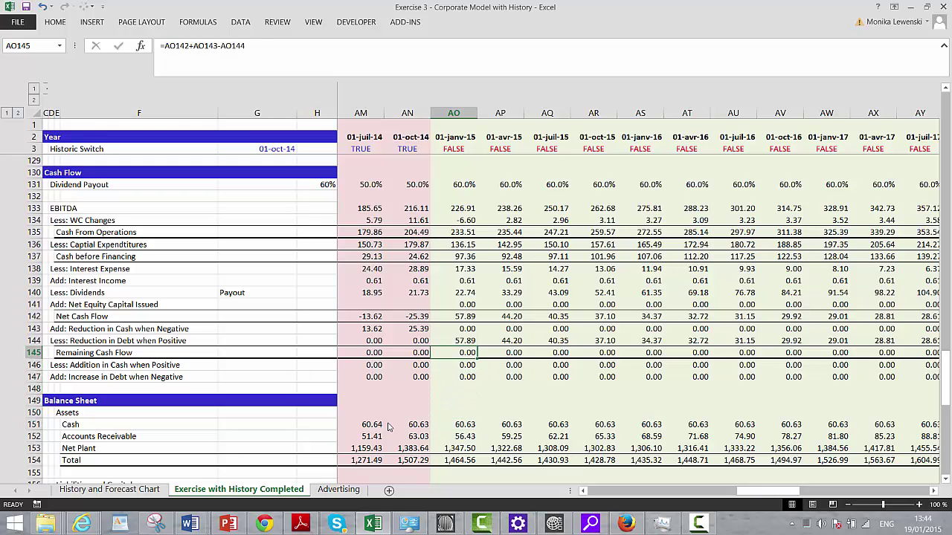
key(Up)
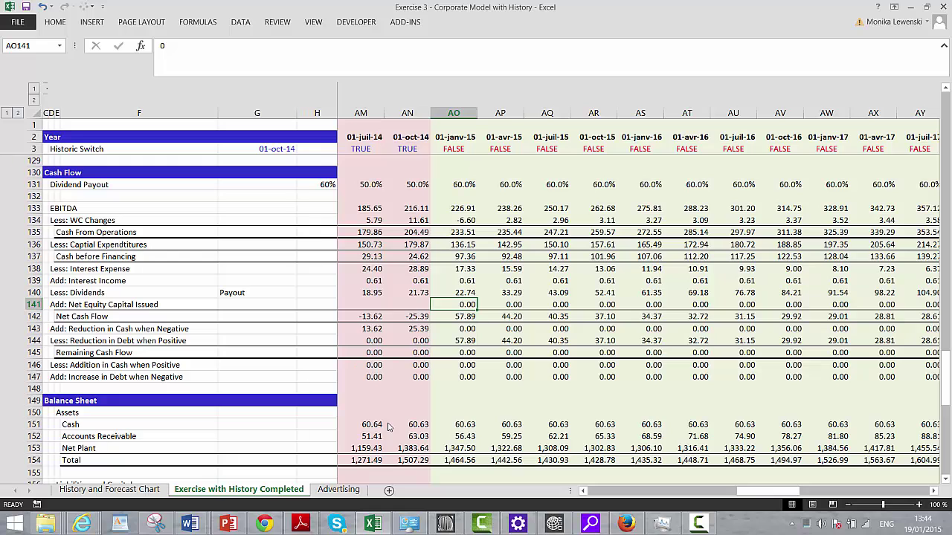
Inspect the formulas for Capital Expenditures, Cash before Financing and Interest Expense in AO136:AO138.
key(Up)
key(Up)
key(Up)
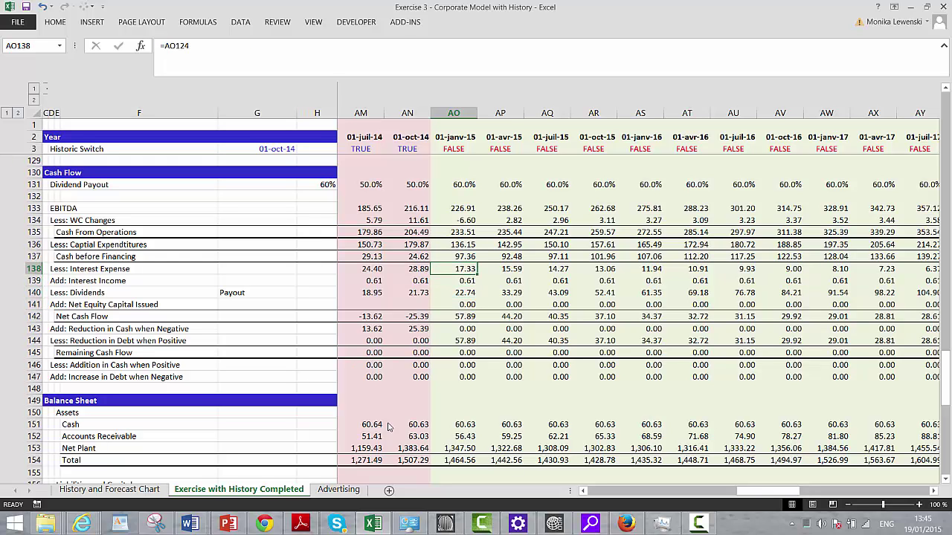
key(Up)
key(Up)
key(Up)
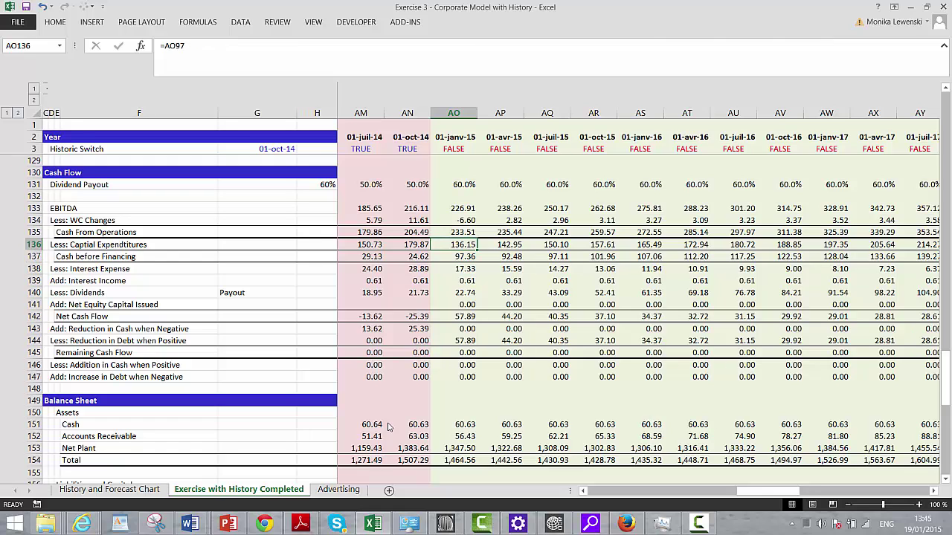
key(Down)
key(Down)
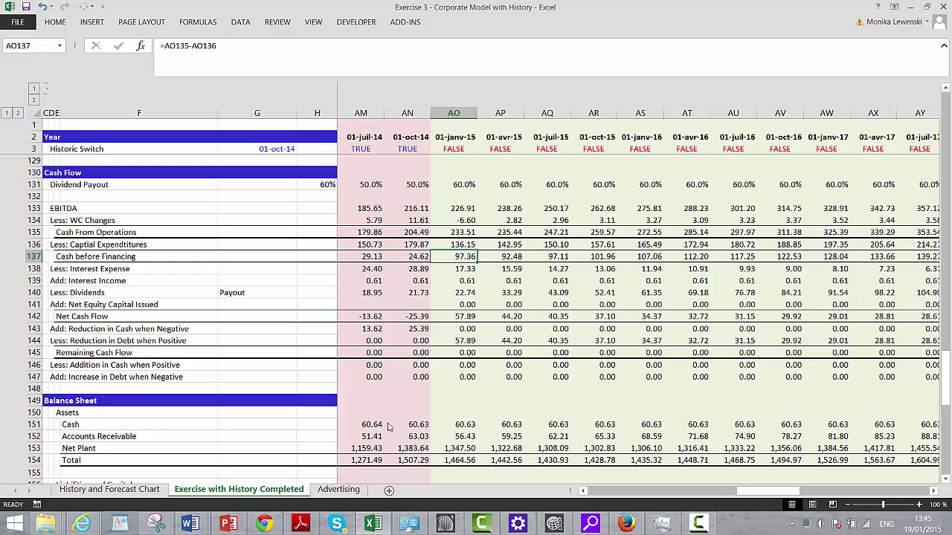
key(Down)
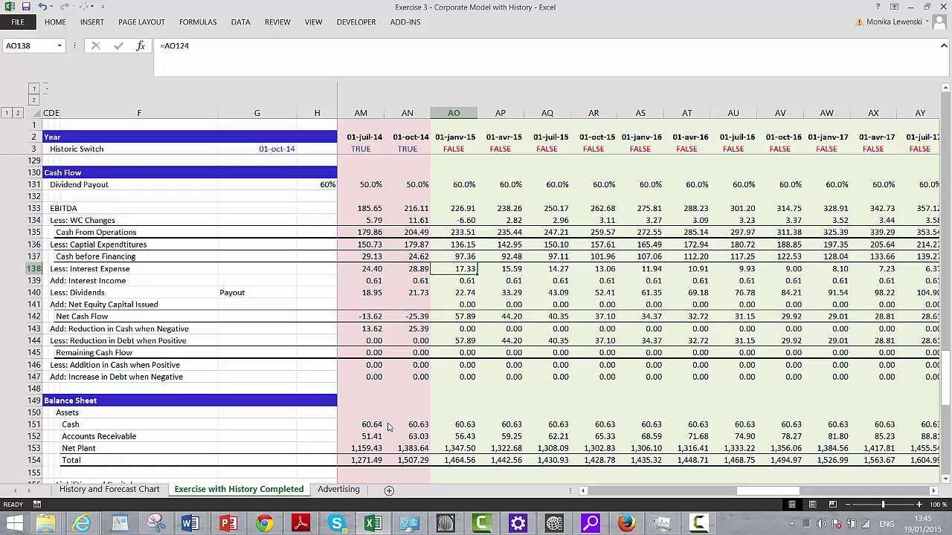
Follow column AO down from Interest Expense to the balance sheet totals in AO154 and AO159.
key(Down)
key(Down)
key(Down)
key(Down)
key(Down)
key(Down)
key(Down)
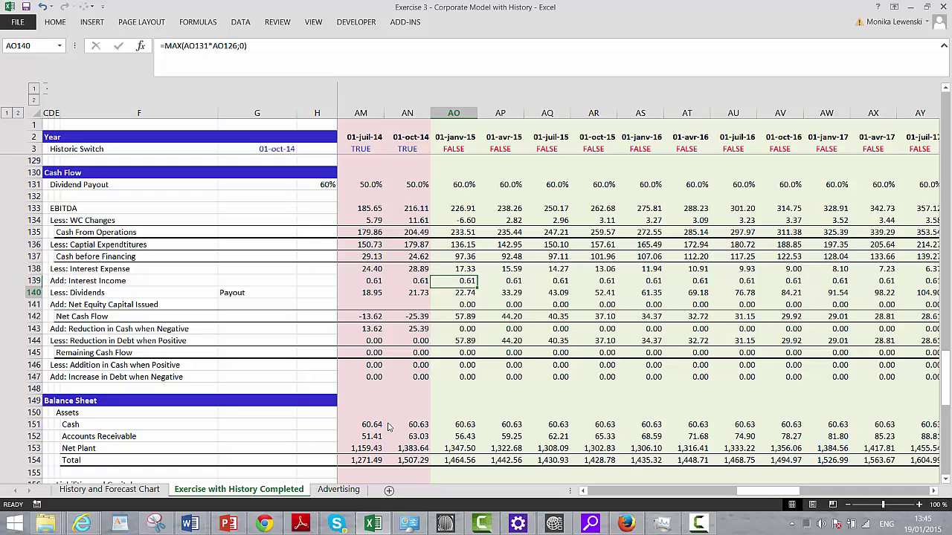
key(Down)
key(Down)
key(Down)
key(Down)
key(Down)
key(Down)
key(Down)
key(Down)
key(Down)
key(Down)
key(Down)
key(Down)
key(Down)
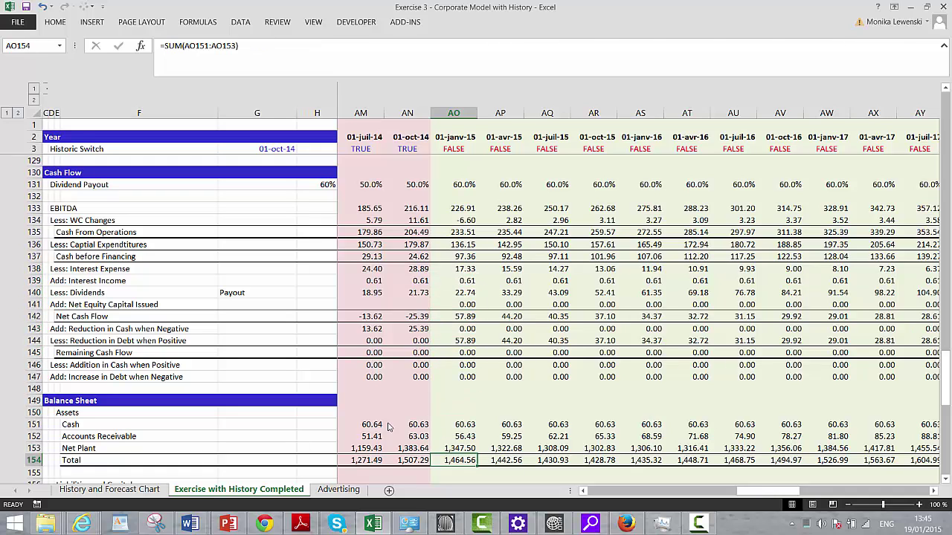
key(Down)
key(Down)
key(Down)
key(Down)
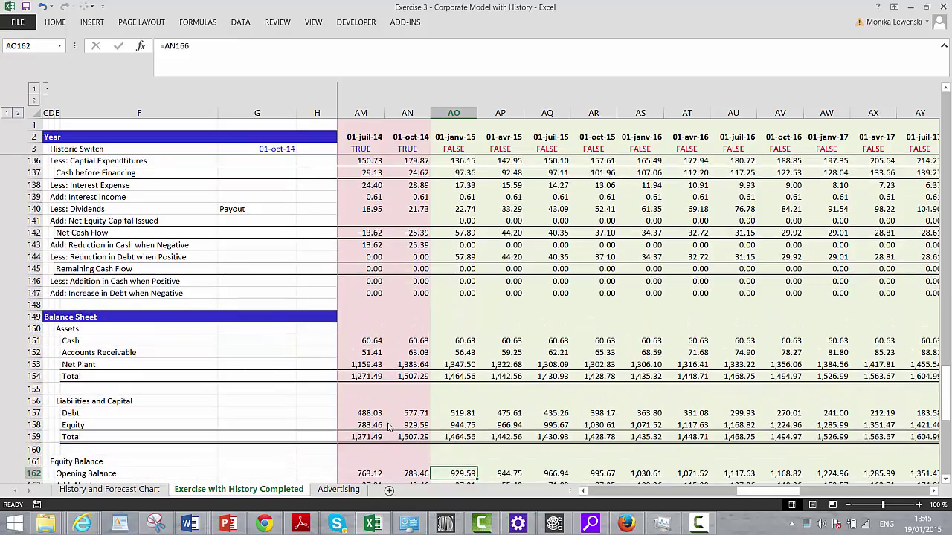
key(Up)
key(Up)
key(Up)
key(Up)
Review the Equity Balance, the balance sheet Difference and the Debt to Capital Ratio in column AO.
key(Down)
key(Down)
key(Down)
key(Down)
key(Down)
key(Down)
key(Down)
key(Down)
key(Down)
key(Down)
key(Down)
key(Down)
key(Down)
key(Down)
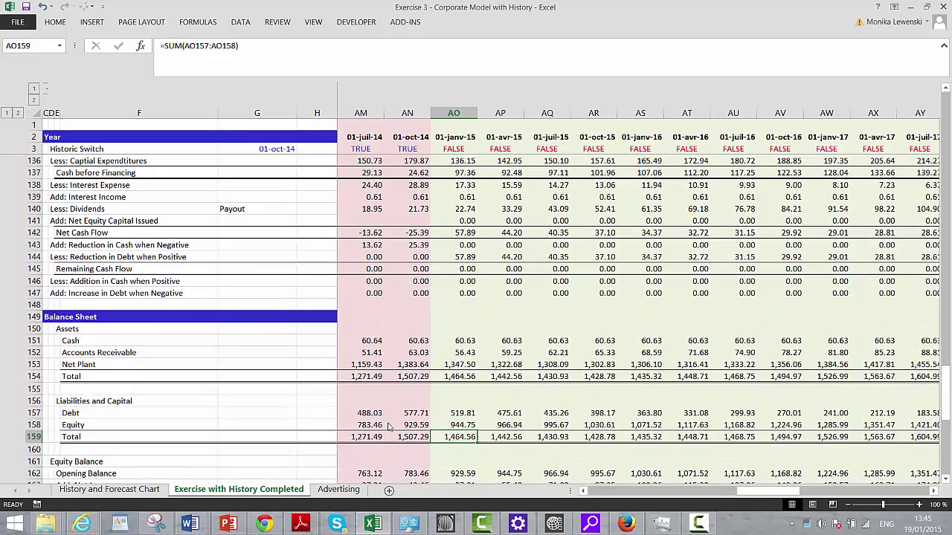
Set Net Equity Capital Issued for 01-janv-15 in AO141 to -10.
key(Up)
key(Up)
key(Up)
key(Up)
key(Up)
key(Up)
key(Up)
key(Up)
key(Up)
key(Up)
key(Up)
key(Up)
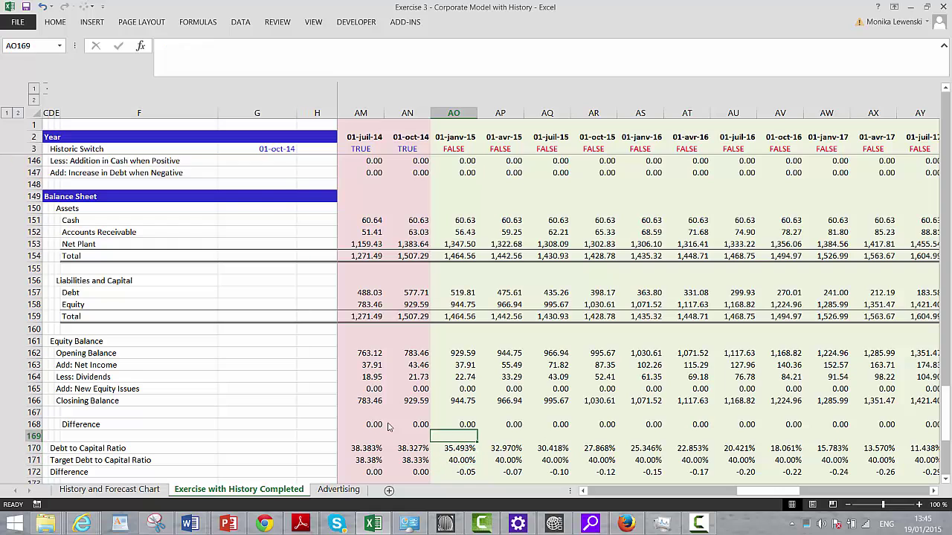
key(Up)
key(Up)
key(Up)
key(Up)
key(Up)
key(Up)
key(Up)
key(Up)
key(Up)
key(Up)
key(Up)
key(Up)
key(Up)
key(Up)
key(Up)
key(Up)
key(Up)
key(Up)
key(Up)
key(Up)
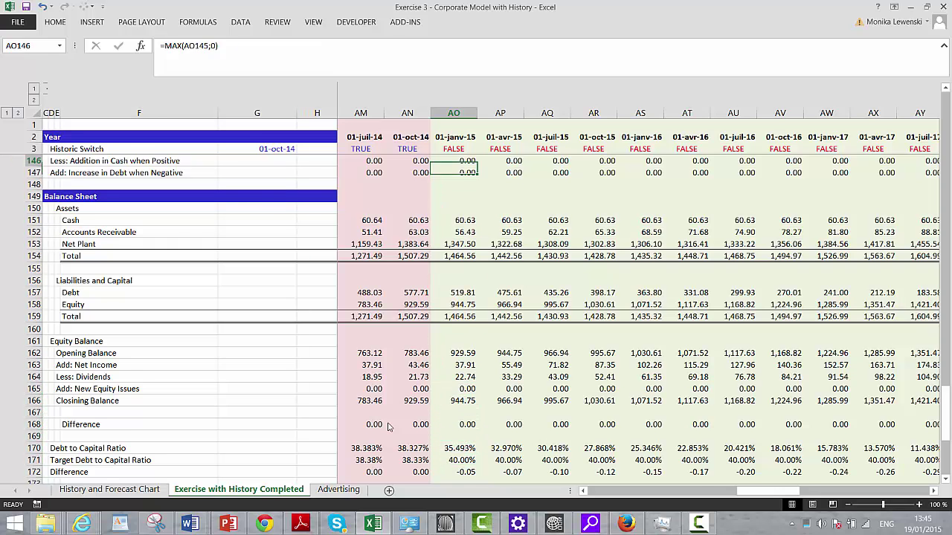
key(Down)
key(Down)
key(Down)
key(Down)
key(Down)
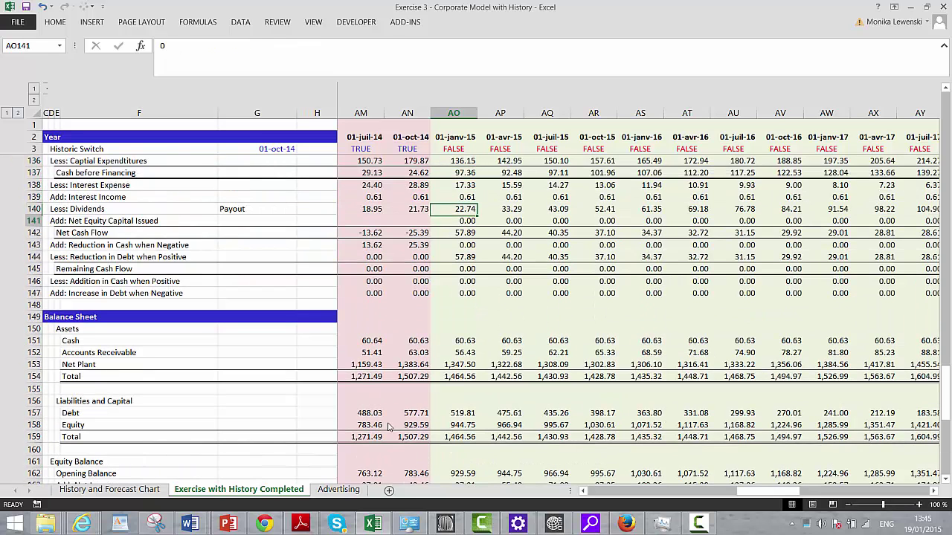
text(-10)
key(Return)
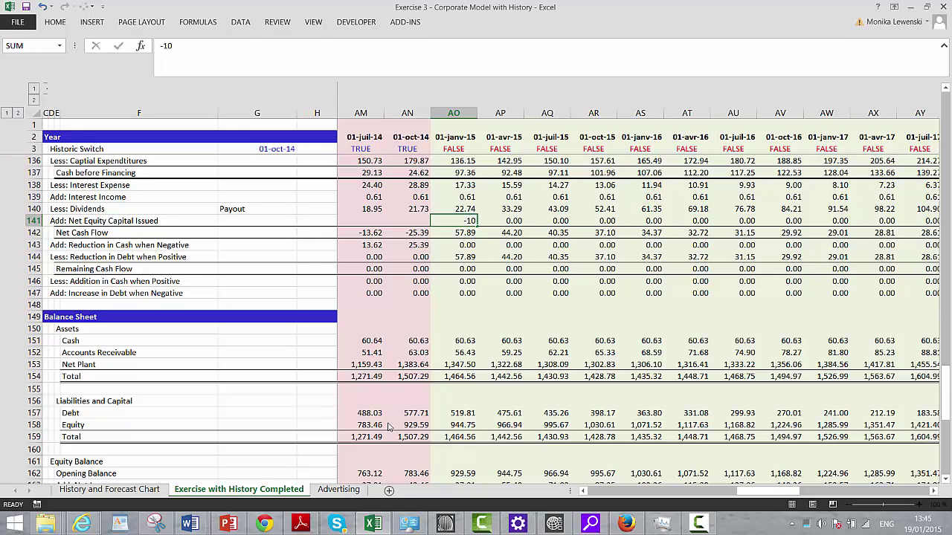
Check how the equity change affects the Debt to Capital Ratio against its target and Difference in AO170:AO172.
key(Down)
key(Down)
key(Down)
key(Down)
key(Down)
key(Down)
key(Down)
key(Down)
key(Down)
key(Down)
key(Down)
key(Down)
key(Down)
key(Down)
key(Down)
key(Down)
key(Down)
key(Down)
key(Down)
key(Down)
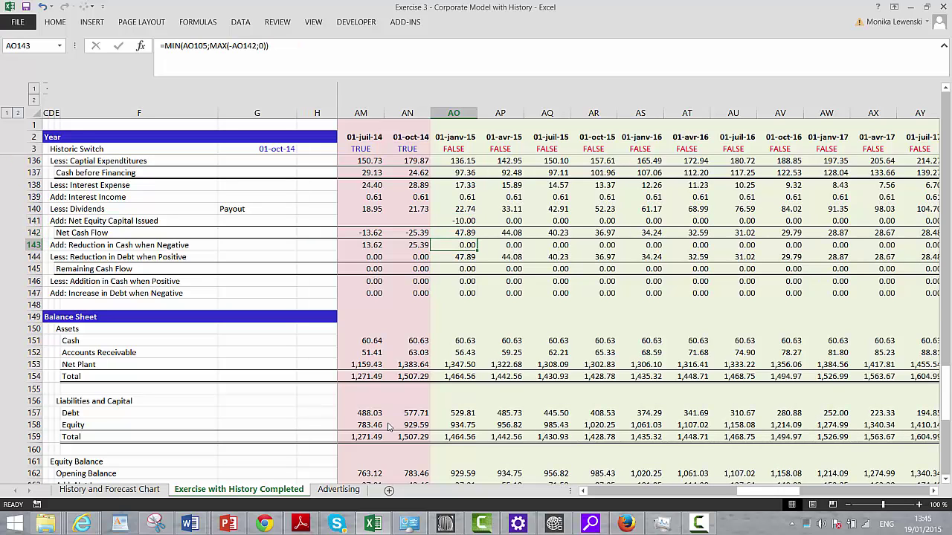
key(Down)
key(Down)
key(Down)
key(Down)
key(Down)
key(Down)
key(Down)
key(Down)
key(Down)
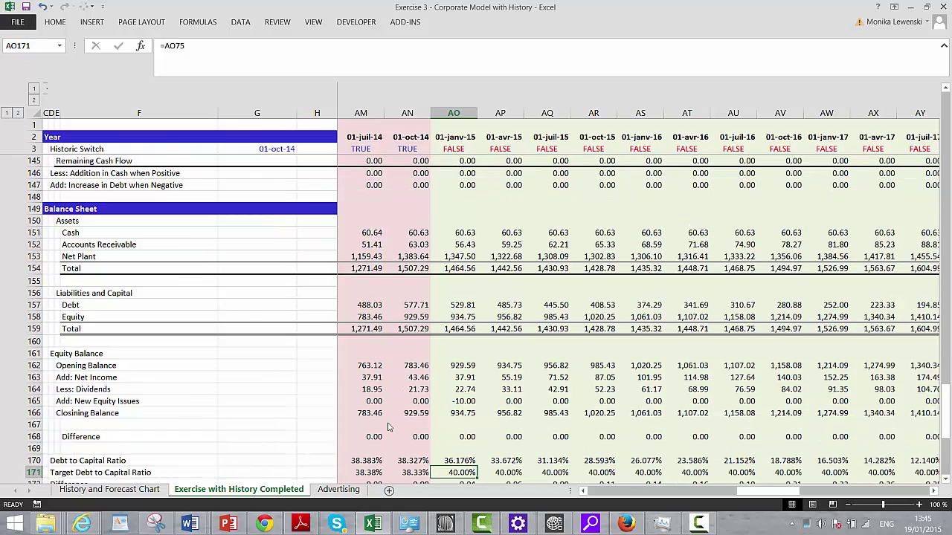
key(Up)
key(Up)
key(Up)
key(Up)
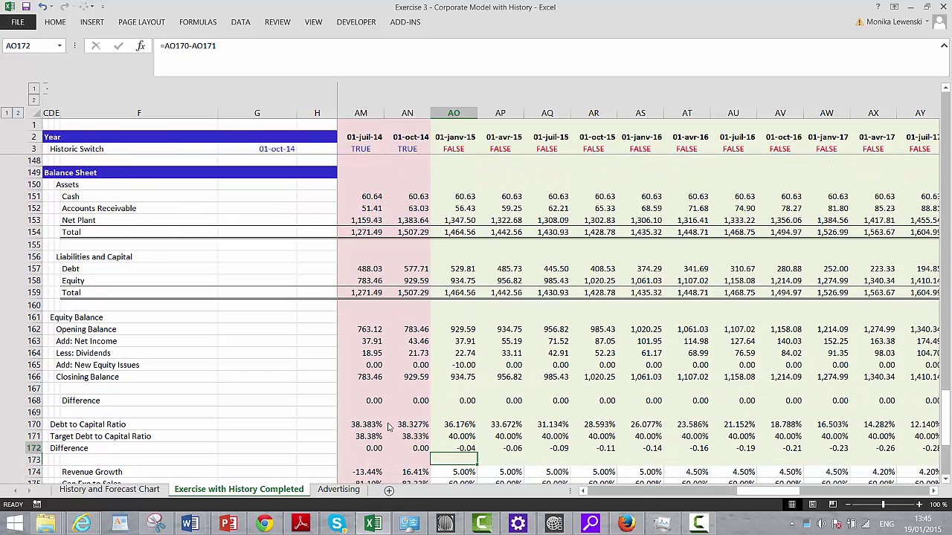
Set Net Equity Capital Issued for 01-janv-15 in AO141 to -30.
key(Up)
key(Up)
key(Up)
key(Up)
key(Up)
key(Up)
key(Up)
key(Up)
key(Up)
key(Up)
key(Up)
key(Up)
key(Up)
key(Up)
key(Up)
key(Up)
key(Up)
key(Up)
key(Up)
key(Up)
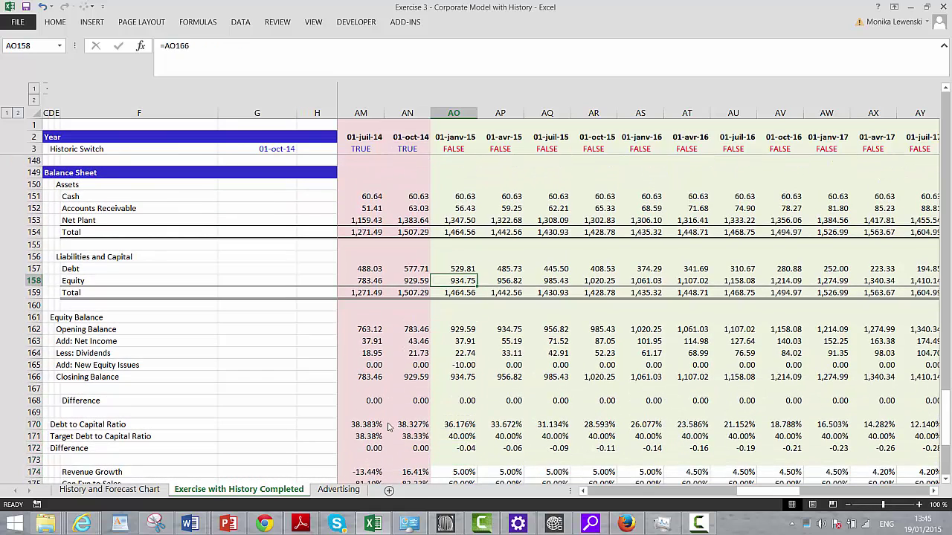
key(Up)
key(Up)
key(Up)
key(Up)
key(Up)
key(Up)
key(Up)
key(Up)
key(Up)
key(Up)
key(Up)
key(Up)
key(Up)
key(Up)
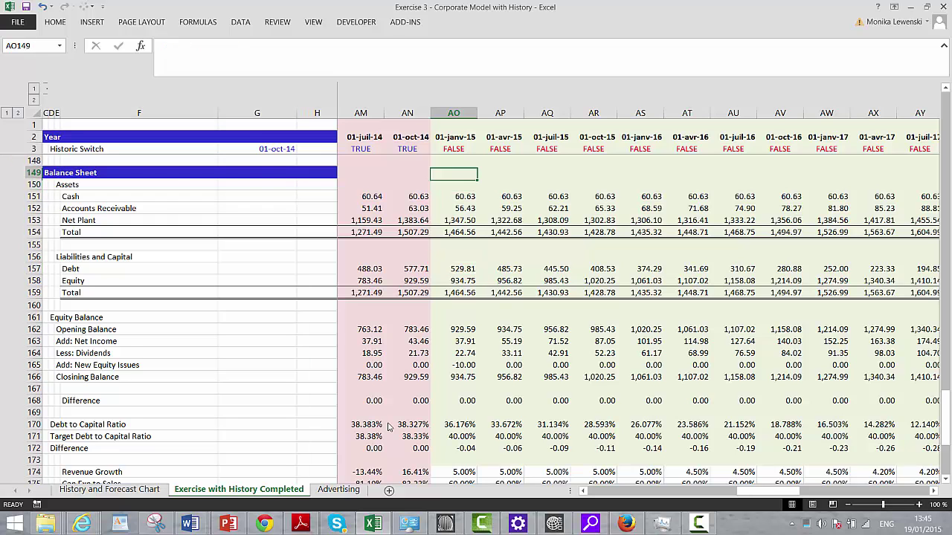
key(Down)
key(Down)
key(Down)
key(Down)
key(Down)
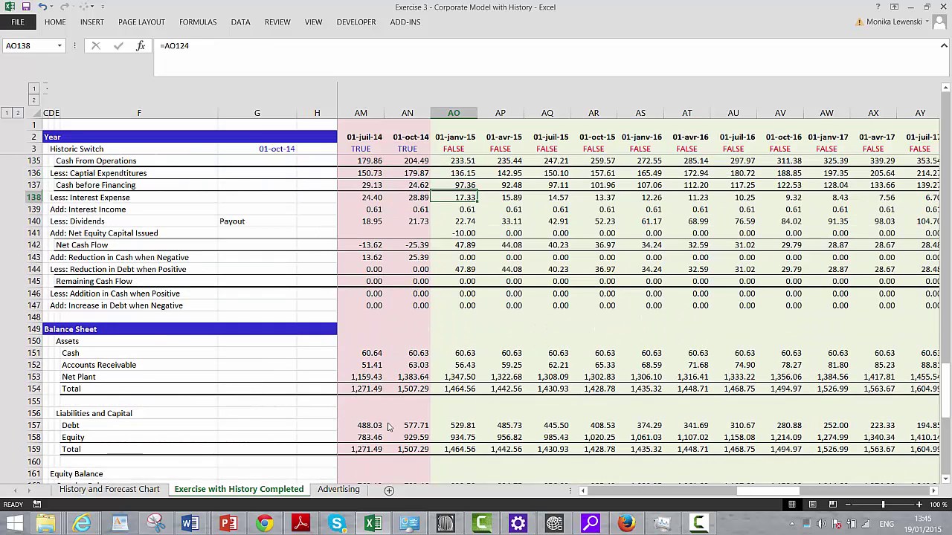
text(-20)
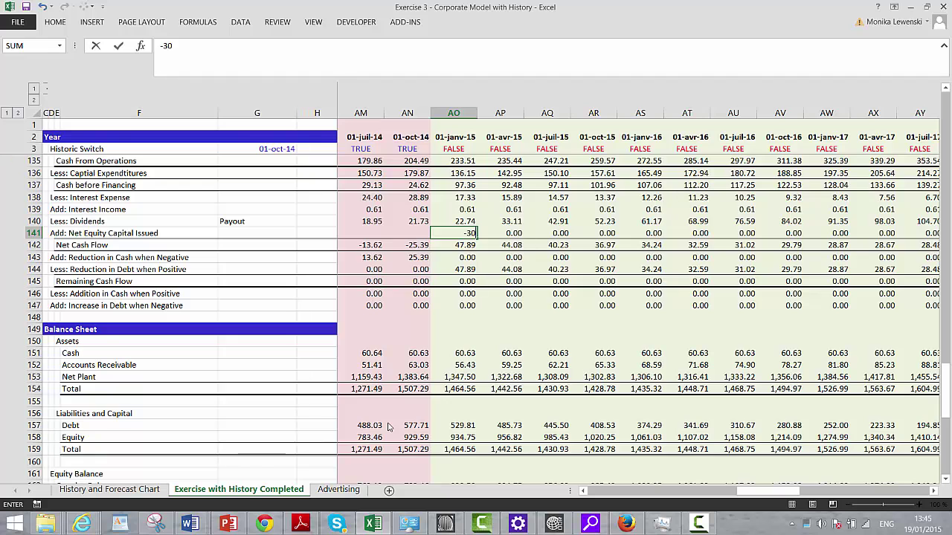
key(Return)
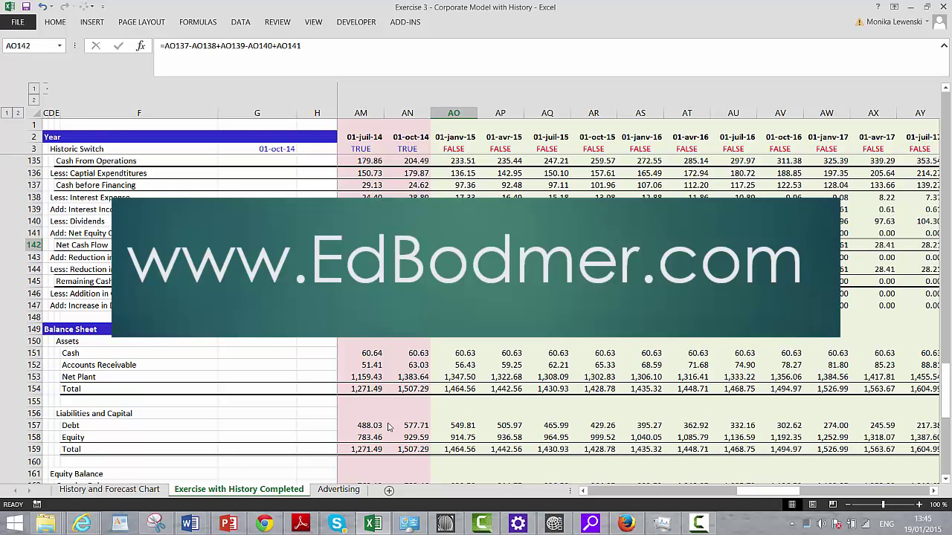
Follow column AO down through the balance sheet and equity balance to compare the Debt to Capital Ratio with its target.
key(Down)
key(Down)
key(Down)
key(Down)
key(Down)
key(Down)
key(Down)
key(Down)
key(Down)
key(Down)
key(Down)
key(Down)
key(Down)
key(Down)
key(Down)
key(Down)
key(Down)
key(Down)
key(Down)
key(Down)
key(Down)
key(Down)
key(Down)
key(Down)
key(Down)
key(Down)
key(Down)
key(Down)
key(Down)
key(Down)
key(Down)
key(Down)
key(Down)
key(Down)
key(Down)
key(Down)
key(Down)
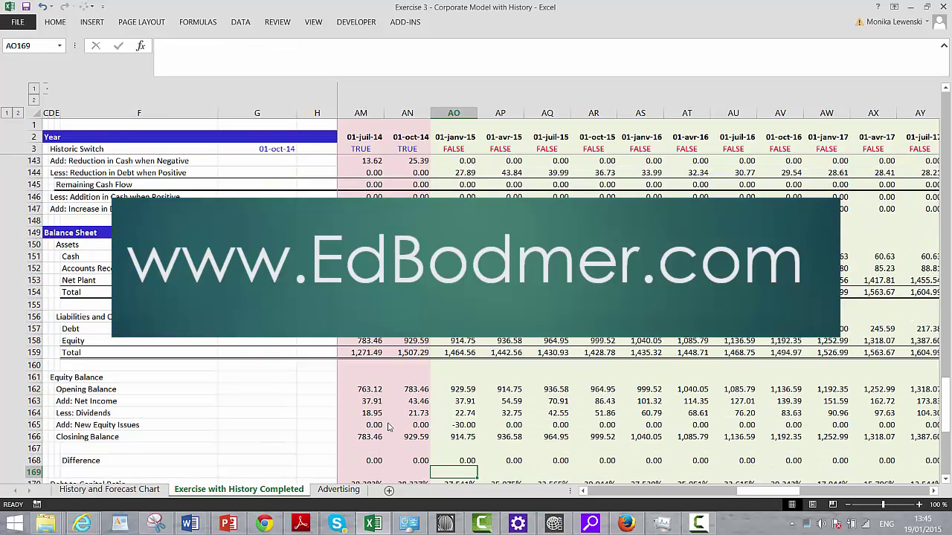
key(Up)
key(Up)
key(Up)
key(Up)
key(Up)
key(Up)
key(Up)
key(Up)
key(Up)
key(Up)
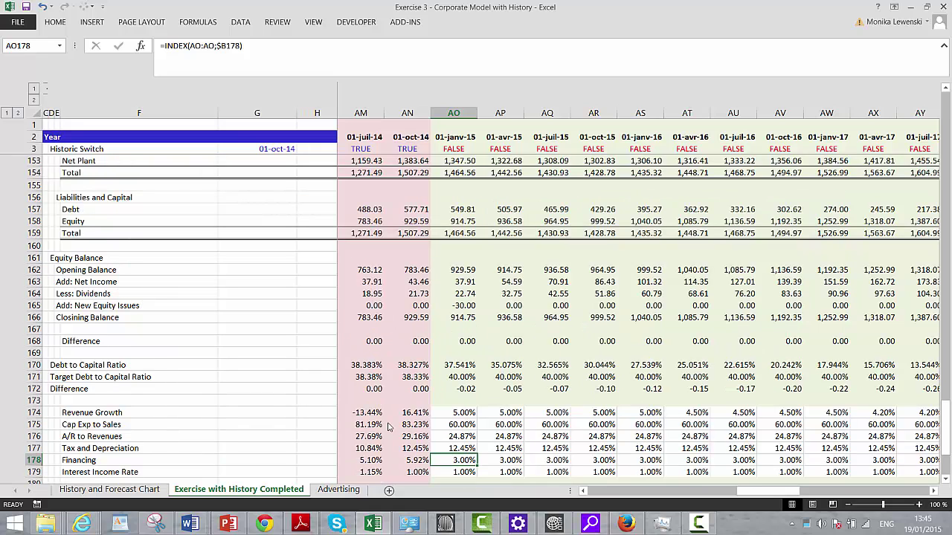
key(Down)
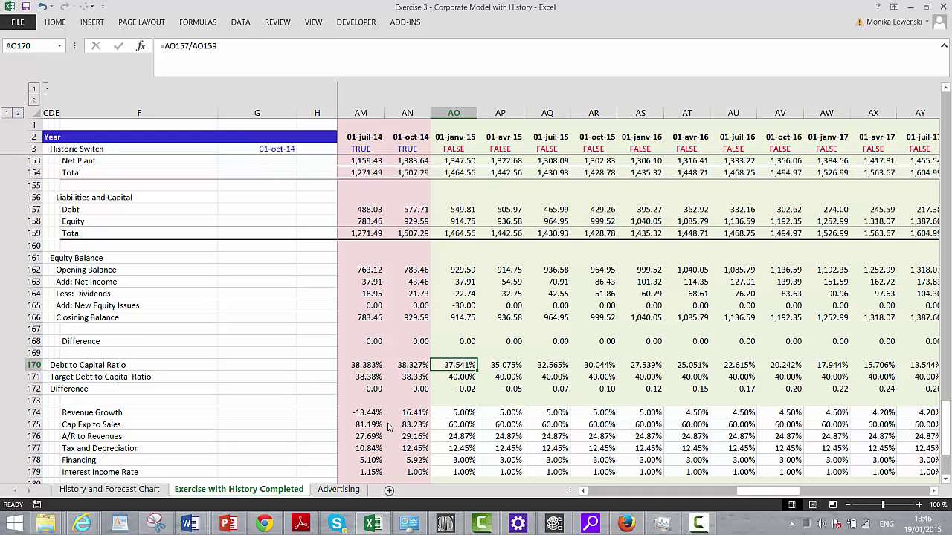
Inspect the cell references in the equity closing balance formula in AO166.
key(Up)
key(Up)
key(Up)
key(Up)
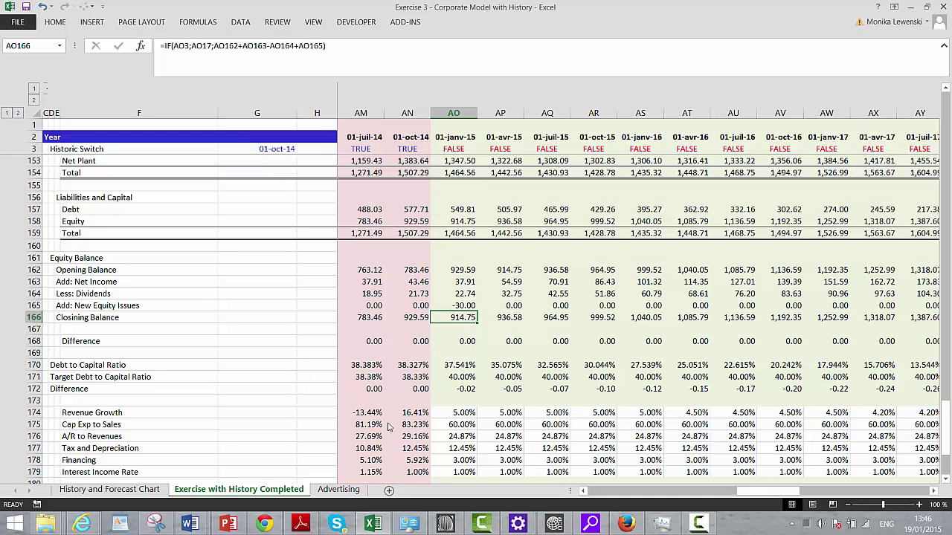
key(F2)
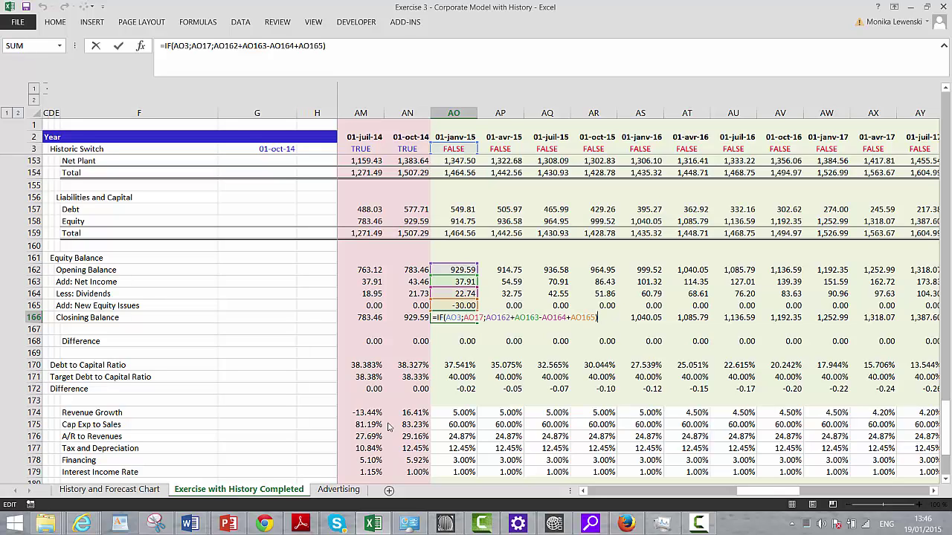
key(Return)
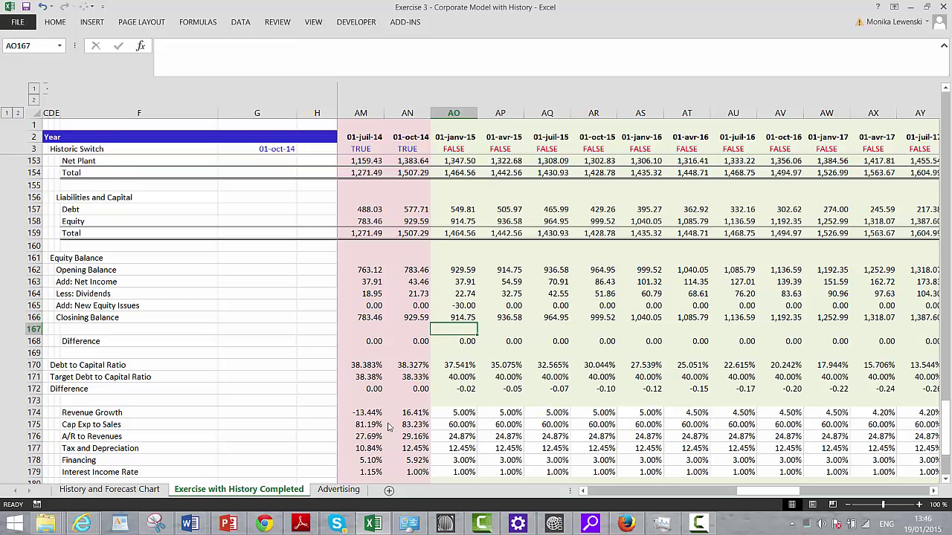
Trace the equity balance's Dividends back to the cash flow and set Net Equity Capital Issued in AO141 to -100.
key(Up)
key(Up)
key(Up)
key(ctrl+bracketleft)
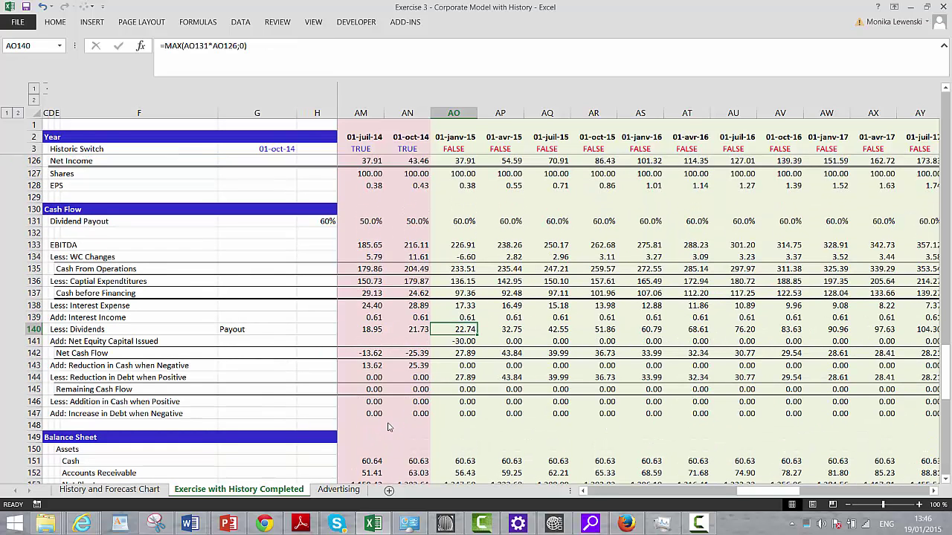
key(Down)
text(1-)
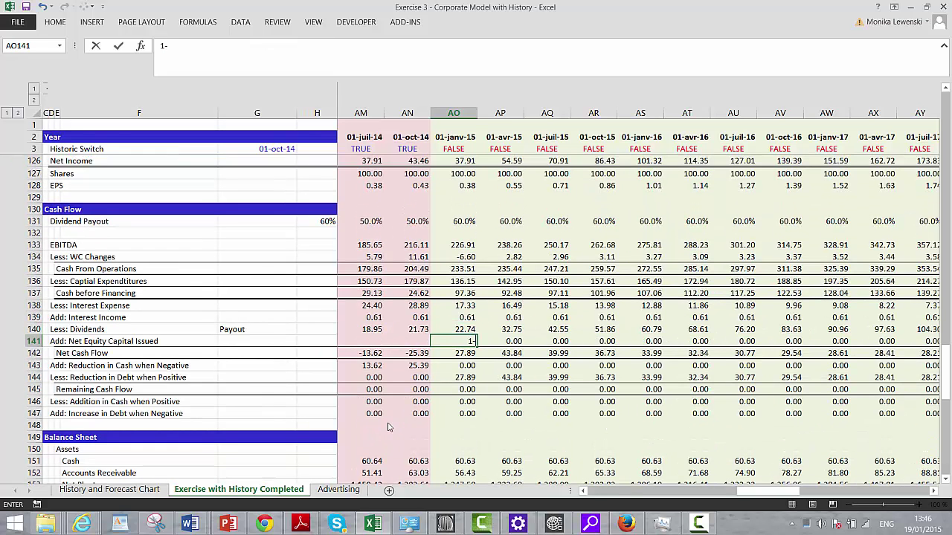
key(BackSpace)
key(BackSpace)
text(-100)
key(Return)
Examine how the larger equity reduction affects cash, debt and the Debt to Capital Ratio in column AO, down to the Difference in AO172.
key(Down)
key(Down)
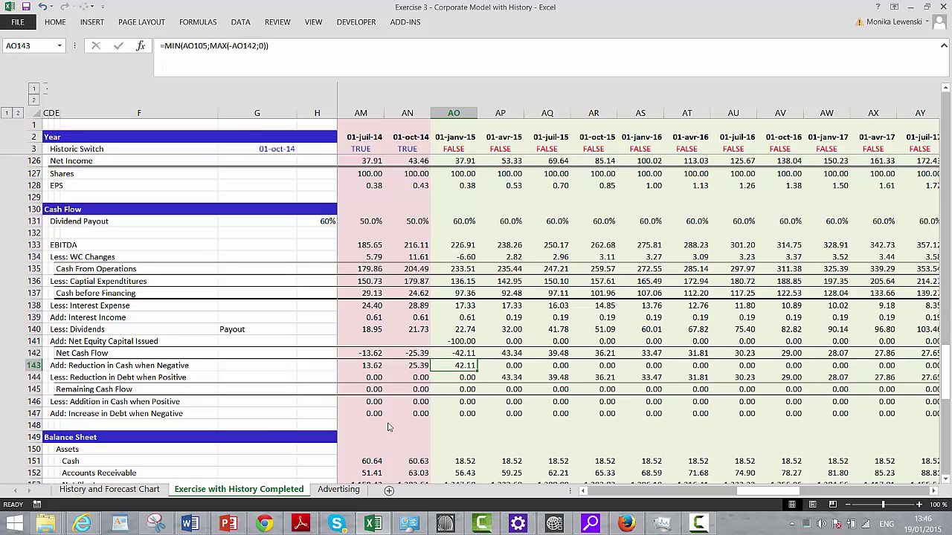
key(Down)
key(Down)
key(Down)
key(Down)
key(Down)
key(Down)
key(Down)
key(Down)
key(Down)
key(Down)
key(Down)
key(Down)
key(Down)
key(Down)
key(Down)
key(Down)
key(Down)
key(Down)
key(Down)
key(Down)
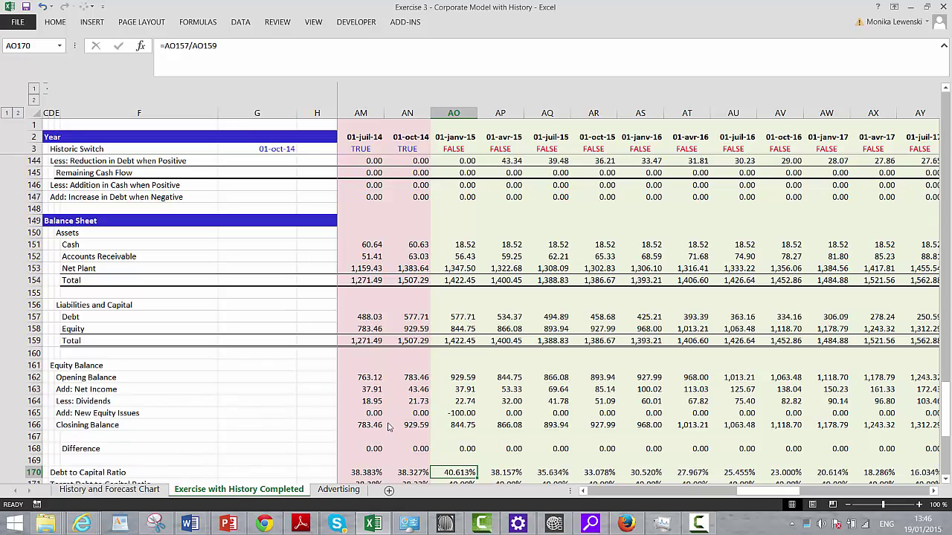
key(Down)
key(Down)
key(Down)
key(Down)
key(Down)
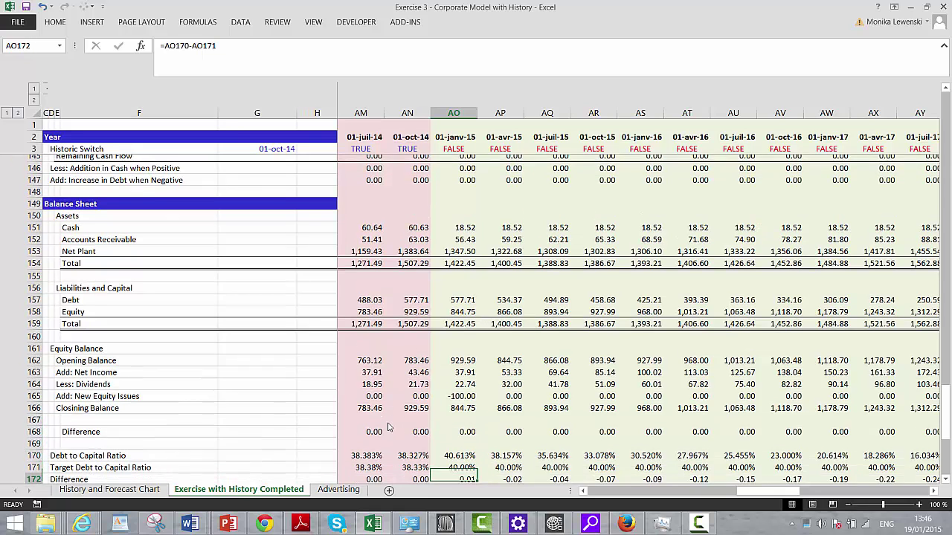
key(Up)
key(Up)
key(Up)
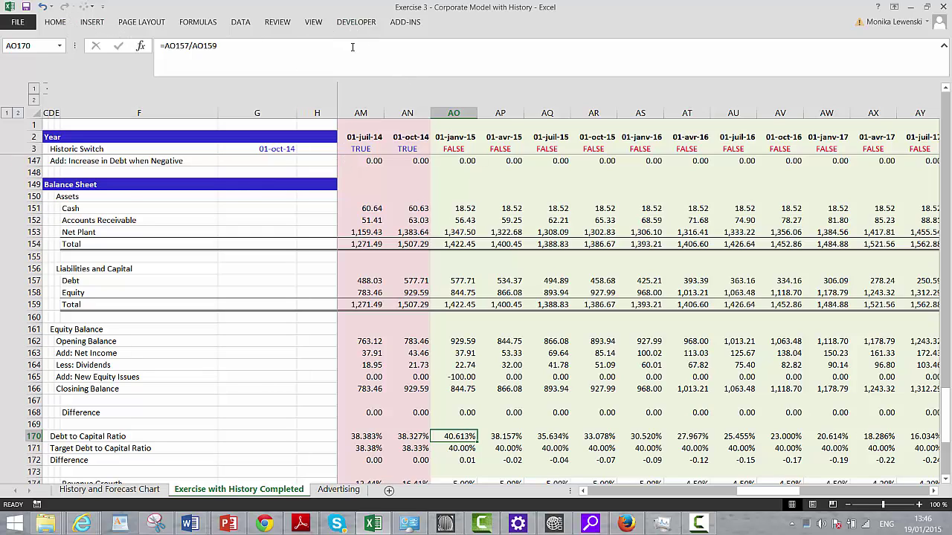
Run Solver on AO141:BX141 with AO172:BX172 = 0, allowing negative unconstrained variables, and keep the Solver solution.
click(238, 22)
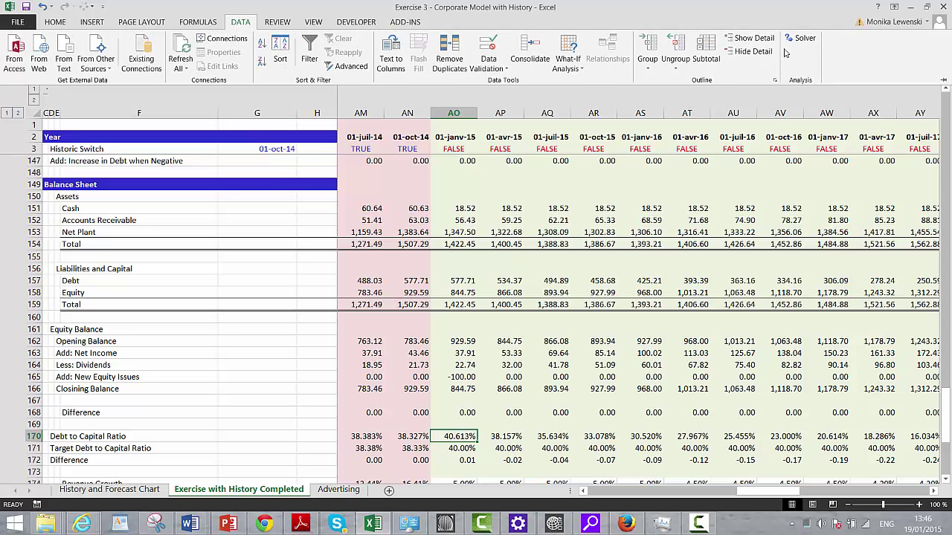
click(801, 38)
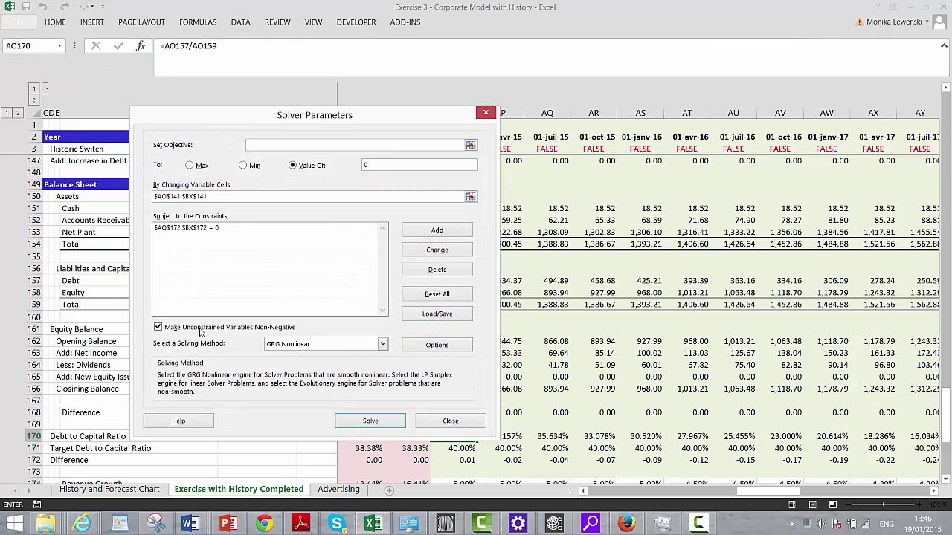
click(158, 328)
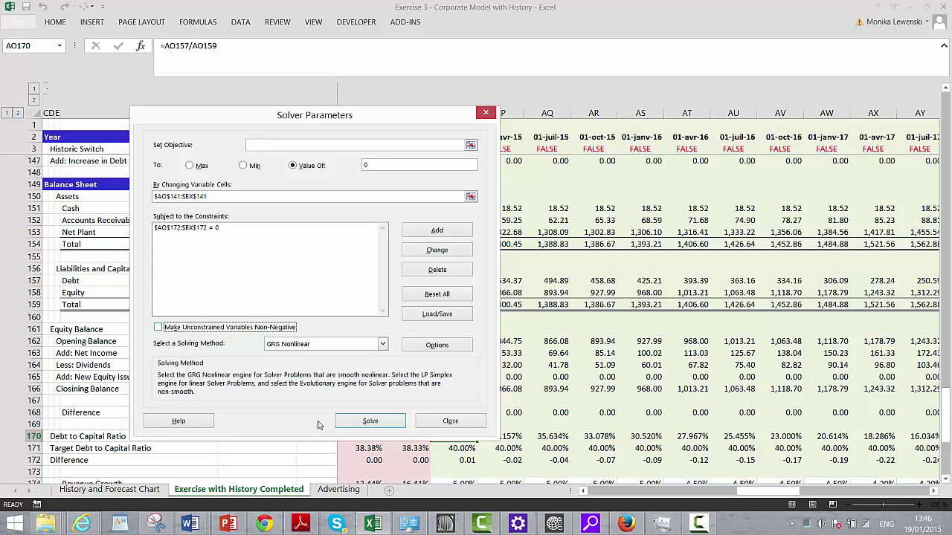
click(350, 425)
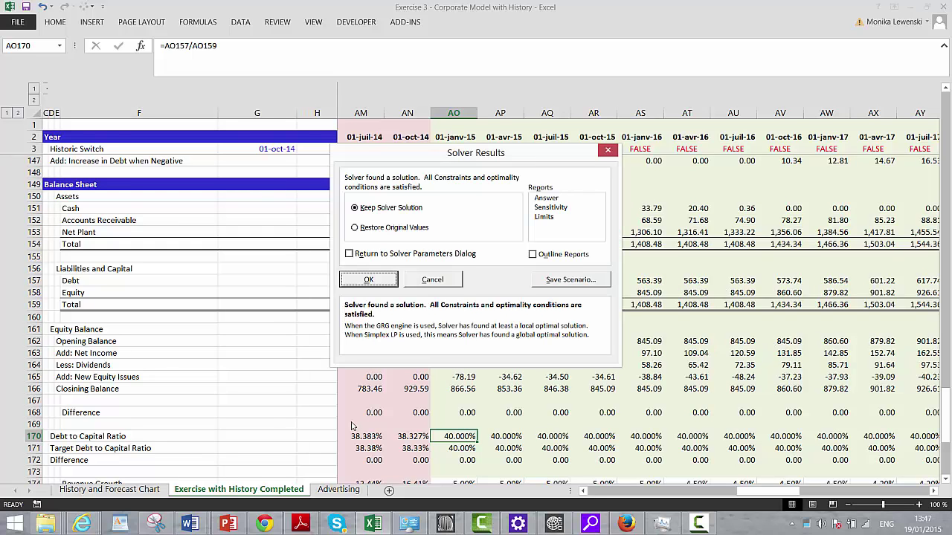
click(380, 280)
Check the solved Debt to Capital Ratio against its target and Difference in AO170:AO172.
key(Down)
key(Down)
key(Down)
key(Down)
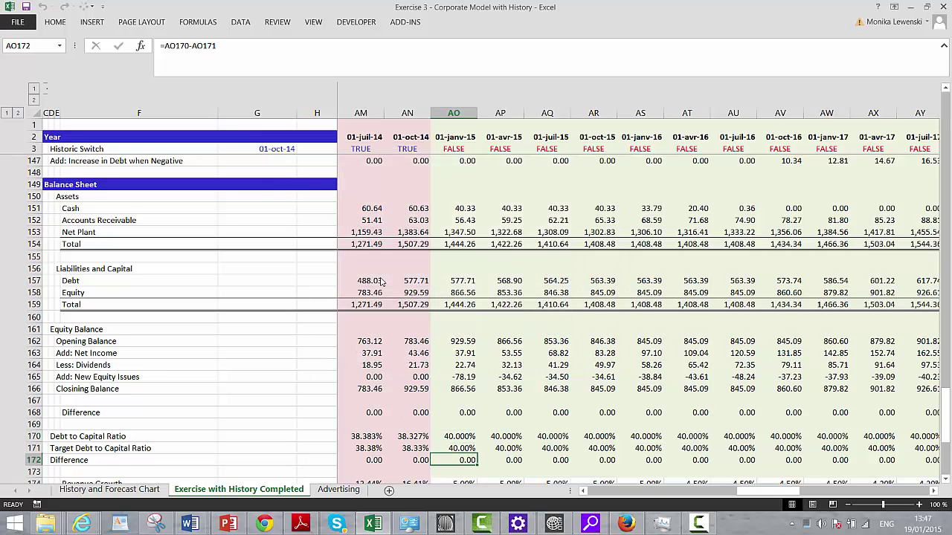
key(Up)
key(Up)
key(Up)
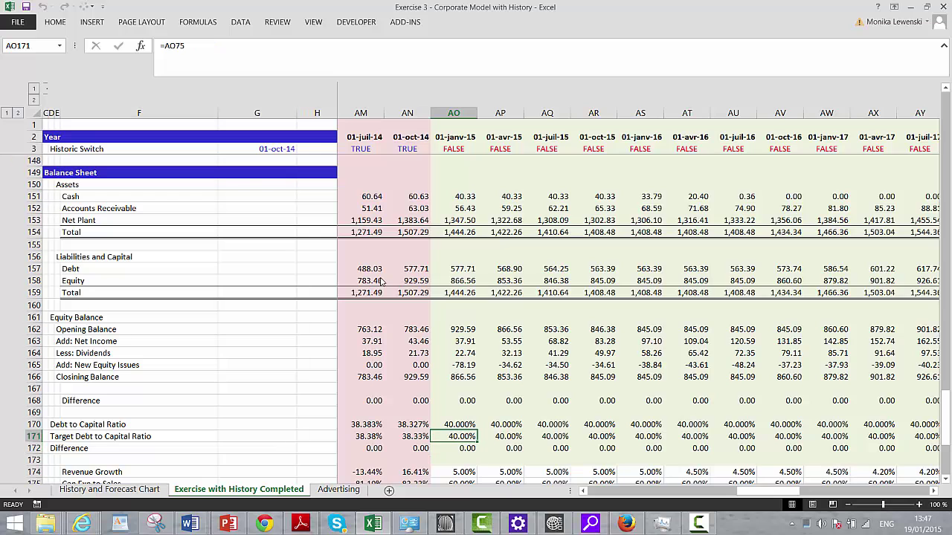
key(Up)
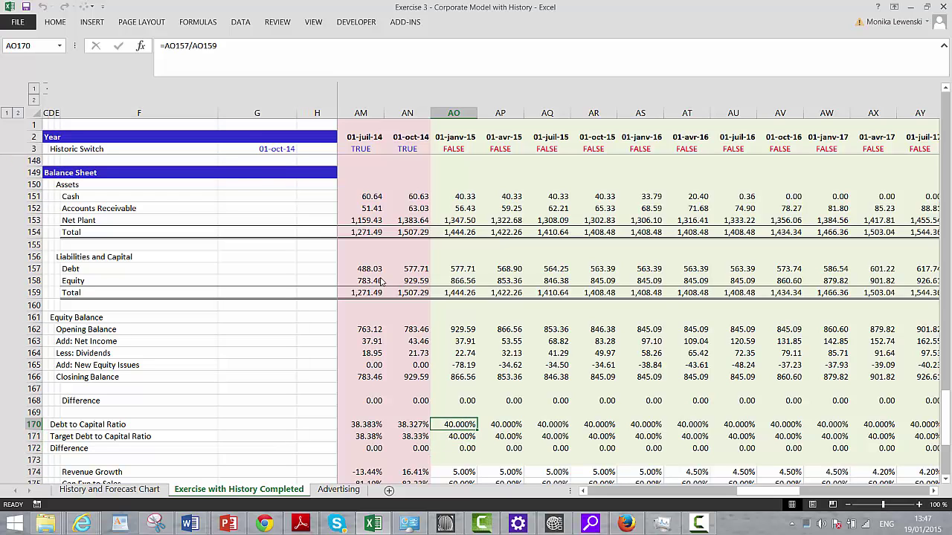
Examine the forecast assumptions in column AO from Revenue Growth to Interest Income Rate in relation to the Target Debt to Capital Ratio.
key(Down)
key(Down)
key(Down)
key(Down)
key(Down)
key(Down)
key(Down)
key(Down)
key(Down)
key(Down)
key(Down)
key(Up)
key(Up)
key(Up)
key(Up)
key(Up)
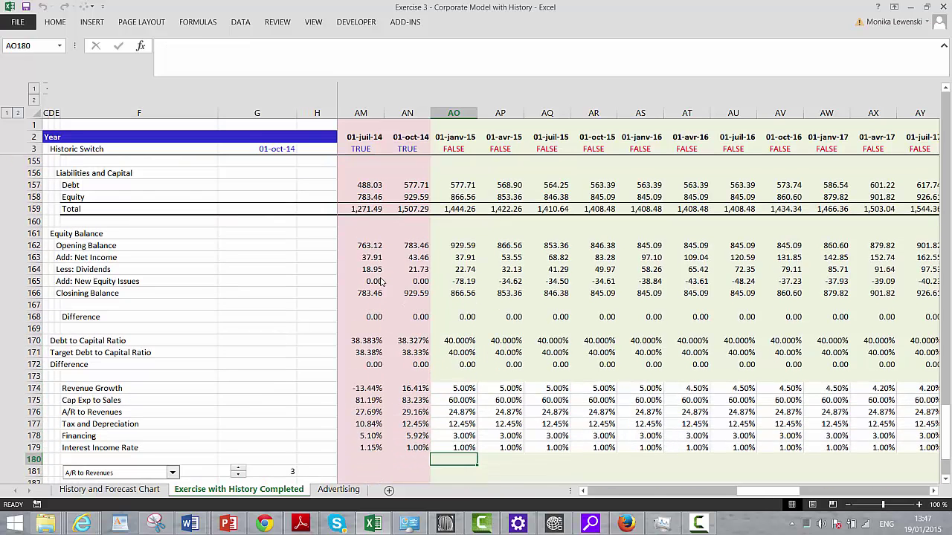
key(Left)
key(Right)
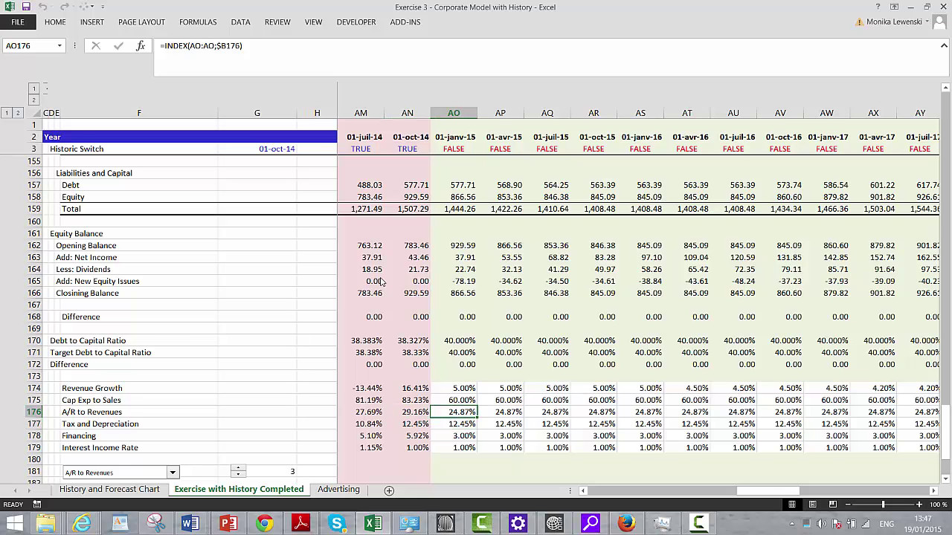
key(Up)
key(Up)
key(Up)
key(Up)
key(Up)
key(Up)
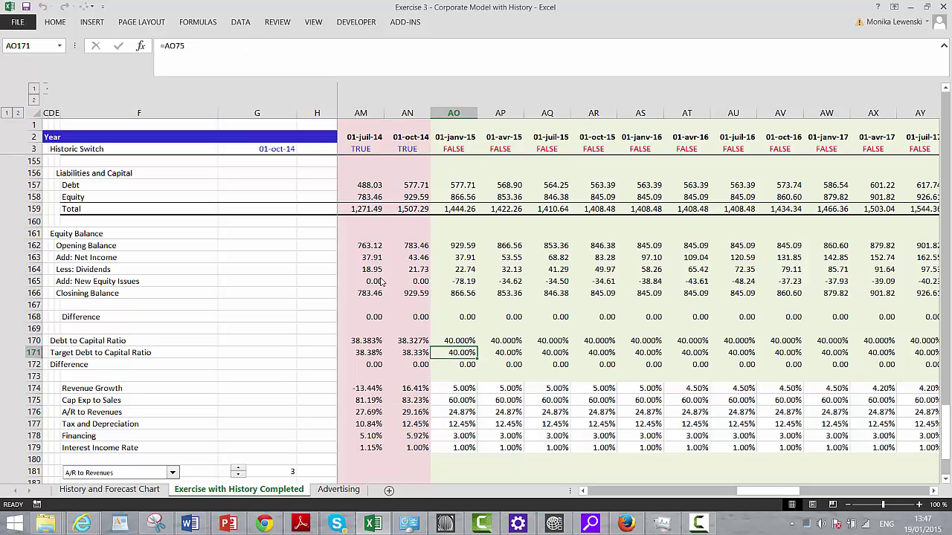
Trace column AO back up through the equity balance and balance sheet to Net Equity Capital Issued in AO141.
key(Up)
key(Up)
key(Up)
key(Up)
key(Up)
key(Up)
key(Up)
key(Up)
key(Up)
key(Up)
key(Up)
key(Up)
key(Up)
key(Up)
key(Up)
key(Up)
key(Up)
key(Up)
key(Up)
key(Up)
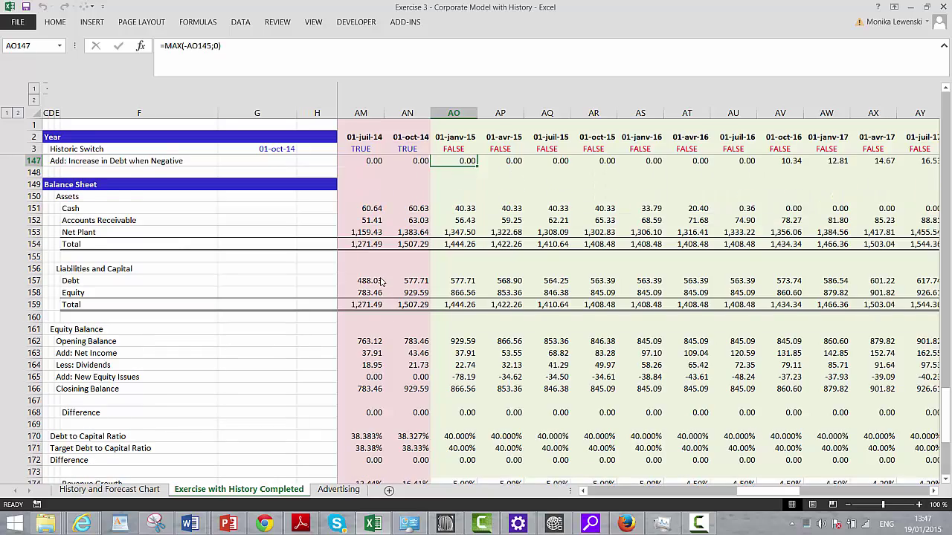
key(Up)
key(Up)
key(Up)
key(Up)
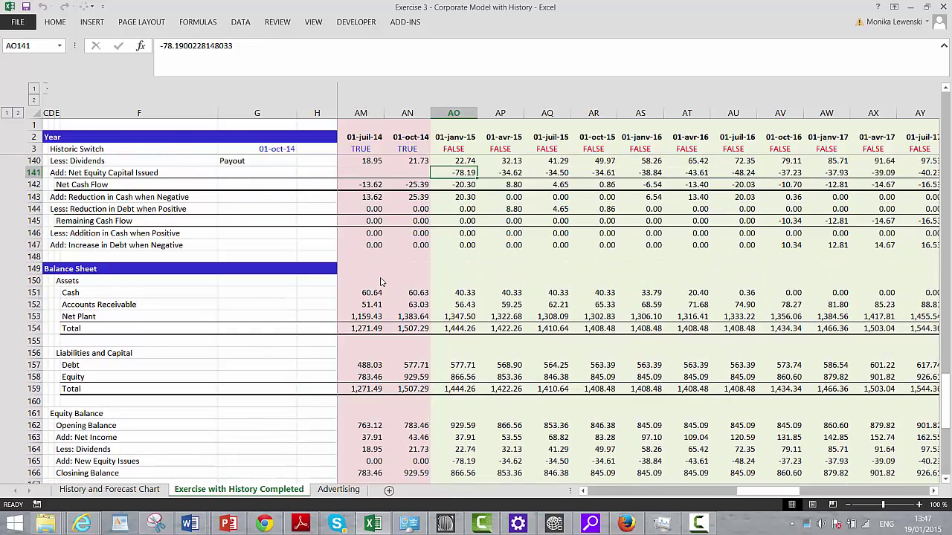
key(Up)
Review the solved Net Equity Capital Issued along row 141 from AO through the last forecast period in BX.
key(Right)
key(Right)
key(Right)
key(Right)
key(Right)
key(Right)
key(Right)
key(Right)
key(Right)
key(Right)
key(Right)
key(Right)
key(Right)
key(Right)
key(Right)
key(Right)
key(Right)
key(Right)
key(Right)
key(Right)
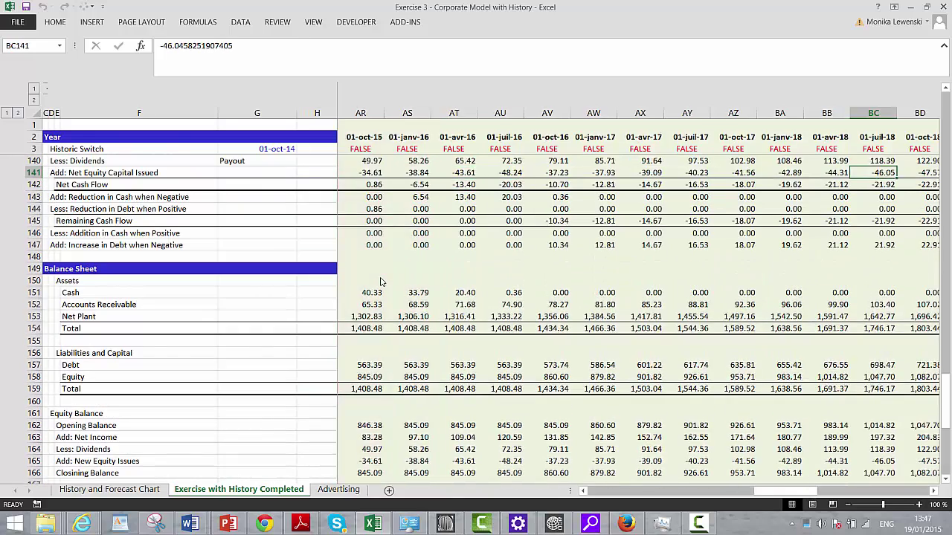
key(Right)
key(Right)
key(Right)
key(Right)
key(Right)
key(Right)
key(Right)
key(Right)
key(Right)
key(Right)
key(Right)
key(Right)
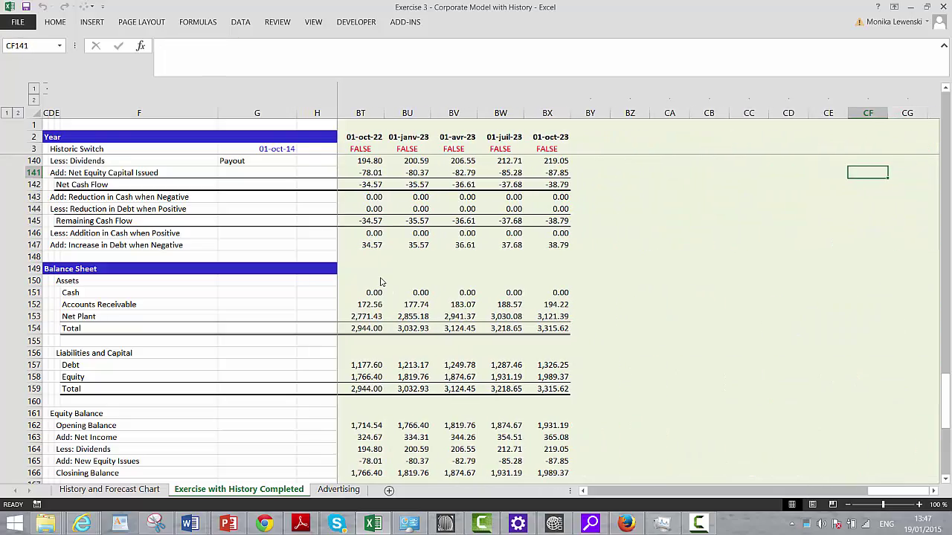
Look back along row 141 to the boundary between the first forecast period in AO and the last historic period in AN.
key(Left)
key(Left)
key(Left)
key(Left)
key(Left)
key(Left)
key(Left)
key(Left)
key(Left)
key(Left)
key(Left)
key(Left)
key(Left)
key(Left)
key(Left)
key(Left)
key(Left)
key(Left)
key(Left)
key(Left)
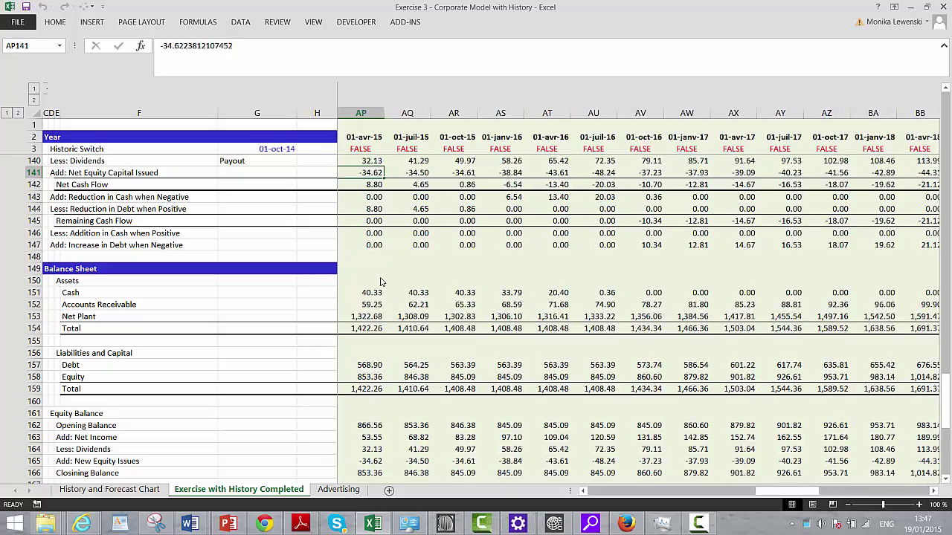
key(Right)
key(Right)
key(Right)
key(Right)
key(Right)
key(Right)
key(Right)
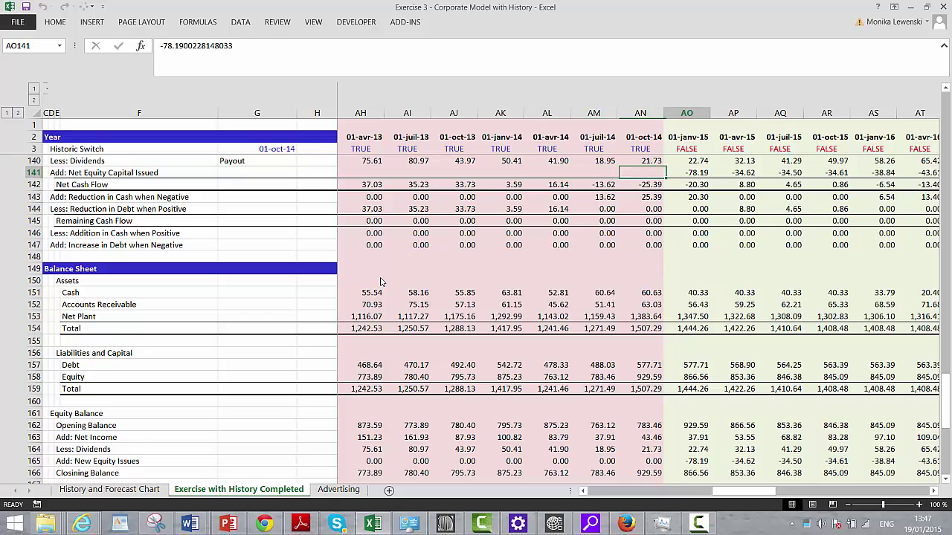
key(Left)
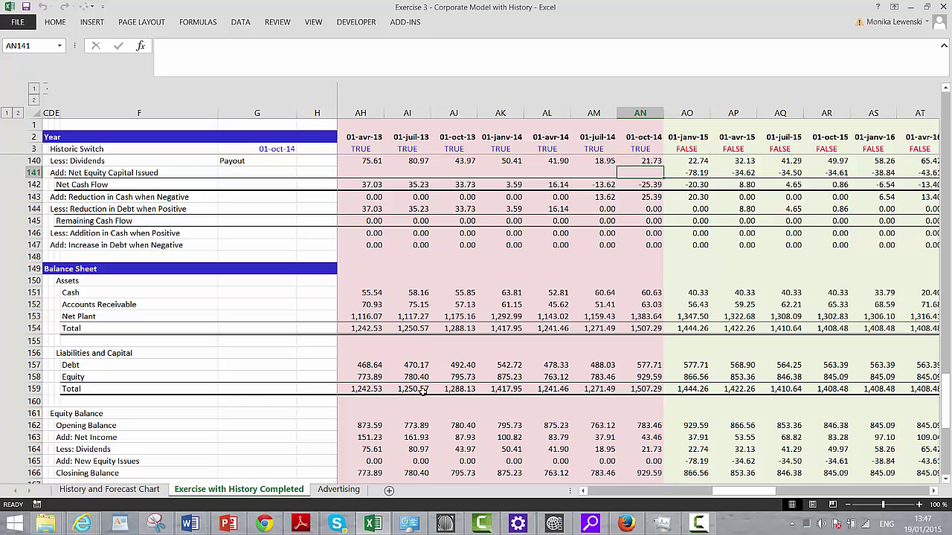
Compare the solved equity issues in row 141 with the Dividends and Net Cash Flow rows across the forecast periods, finishing at AO141.
key(Right)
key(Right)
key(Right)
key(Right)
key(Right)
key(Right)
key(Right)
key(Right)
key(Right)
key(Right)
key(Right)
key(Right)
key(Right)
key(Right)
key(Right)
key(Right)
key(Right)
key(Right)
key(Right)
key(Right)
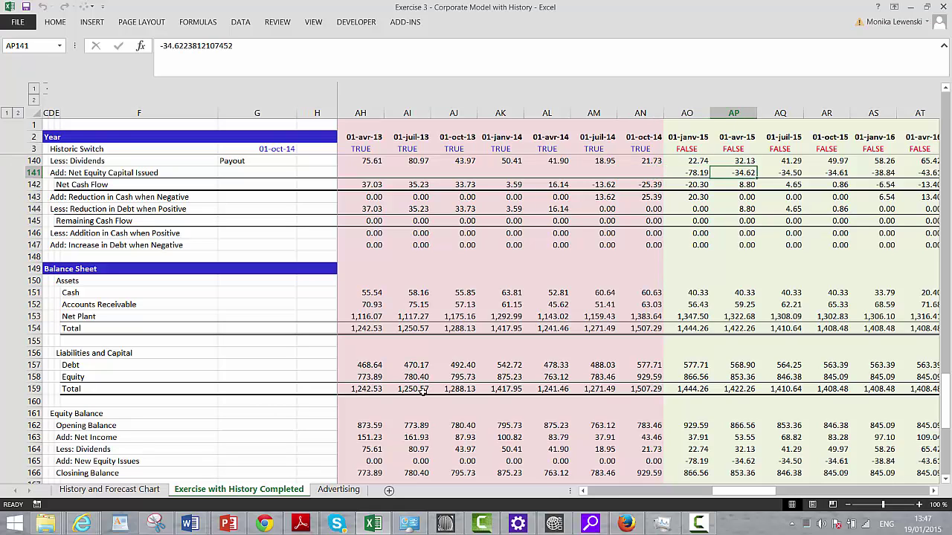
key(Left)
key(Left)
key(Left)
key(Left)
key(Left)
key(Left)
key(Left)
key(Left)
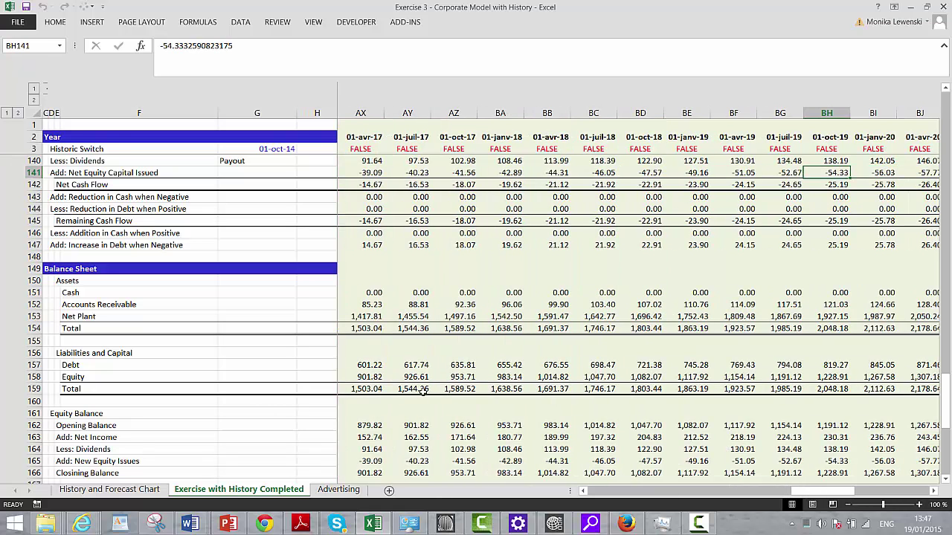
key(Left)
key(Left)
key(Left)
key(Left)
key(Left)
key(Left)
key(Left)
key(Left)
key(Left)
key(Left)
key(Left)
key(Left)
key(Left)
key(Left)
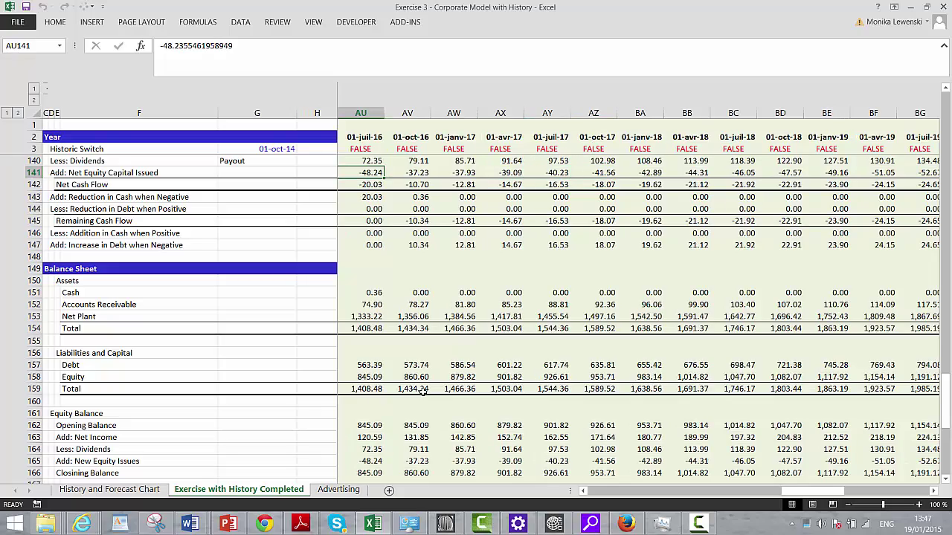
key(Right)
key(Right)
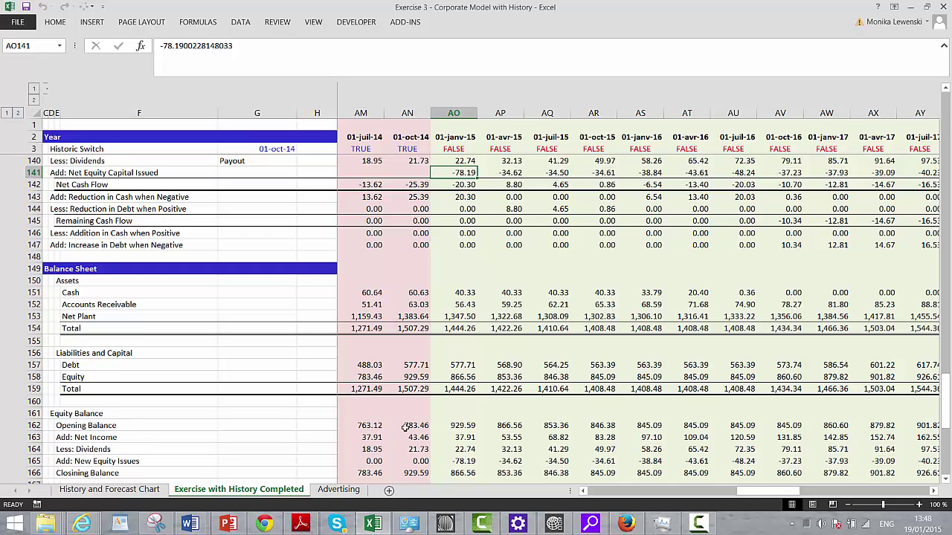
click(699, 524)
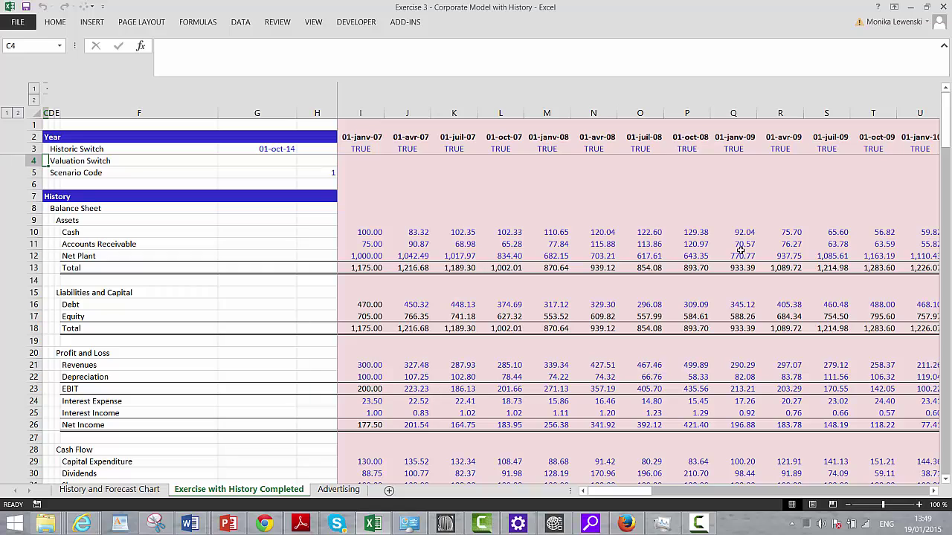
click(699, 524)
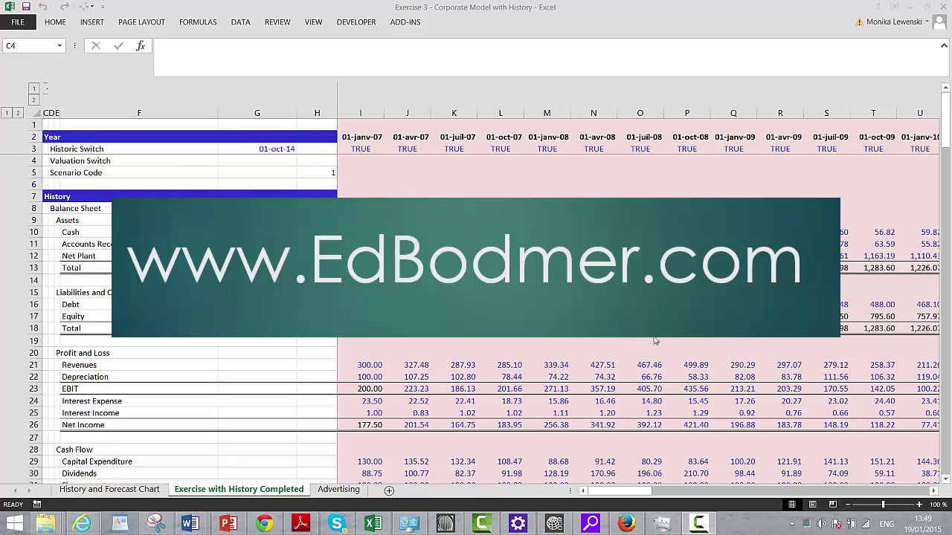
click(680, 342)
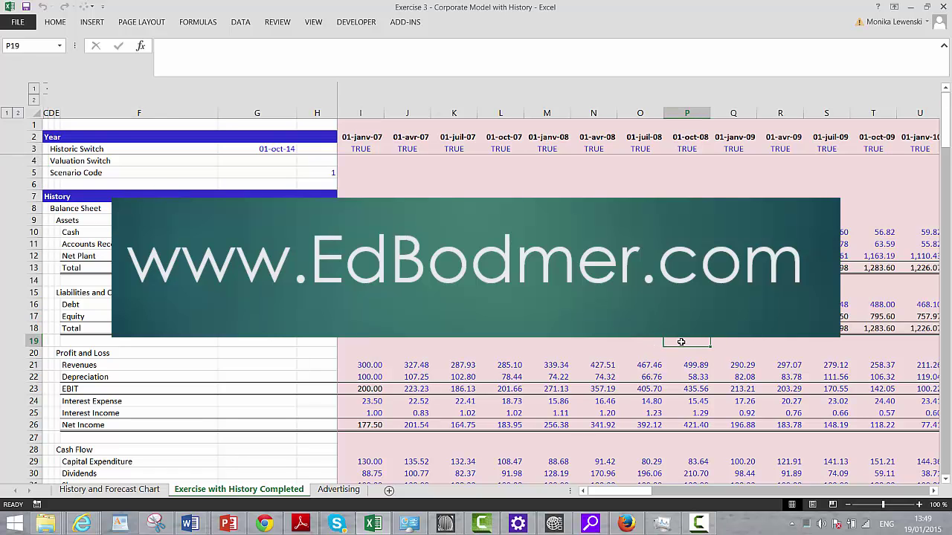
scroll(681, 341, down, 18)
click(680, 341)
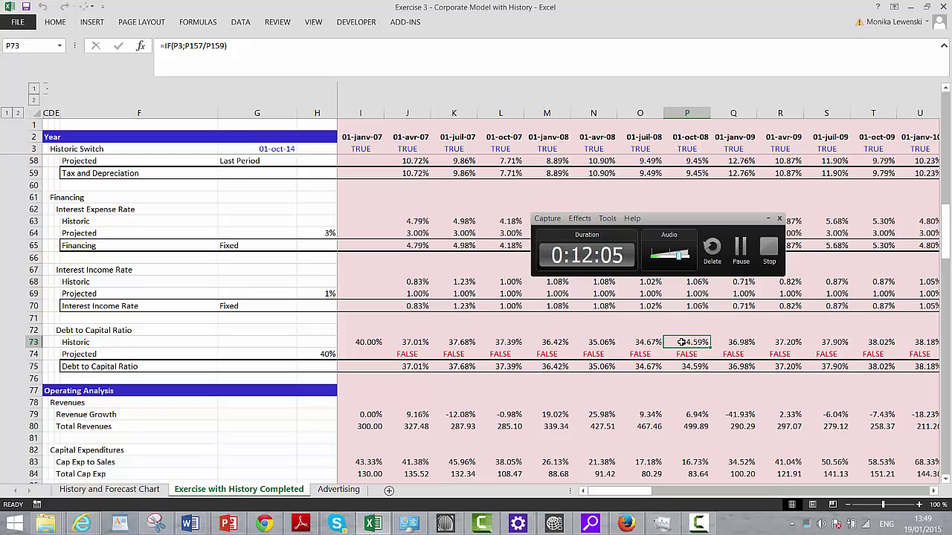
scroll(681, 342, down, 20)
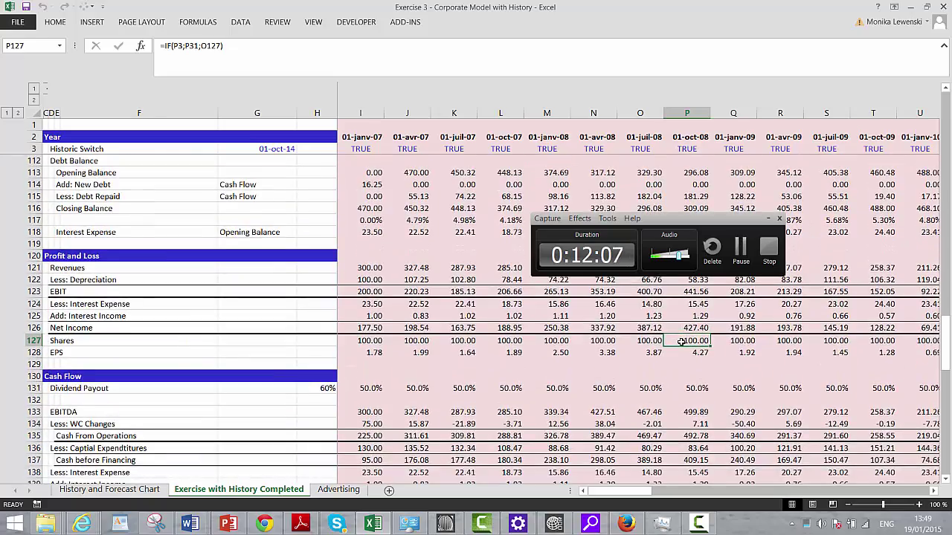
Look over column P between the Shares row of the profit and loss and the Net Plant row of the balance sheet.
click(680, 341)
key(Up)
key(Up)
key(Up)
key(Up)
key(Up)
key(Up)
key(Up)
key(Up)
key(Up)
key(Up)
key(Up)
key(Up)
key(Up)
key(Up)
key(Up)
key(Up)
key(Up)
key(Up)
key(Up)
key(Up)
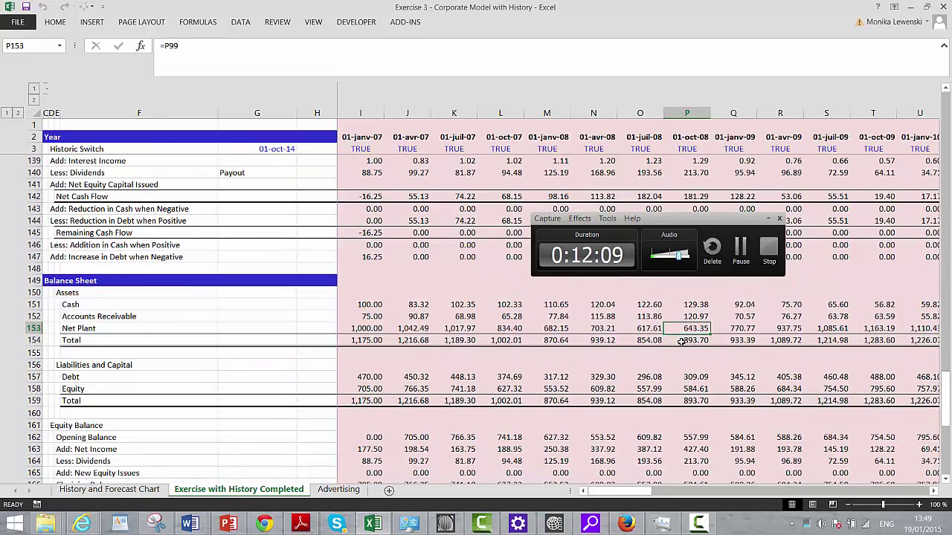
key(Up)
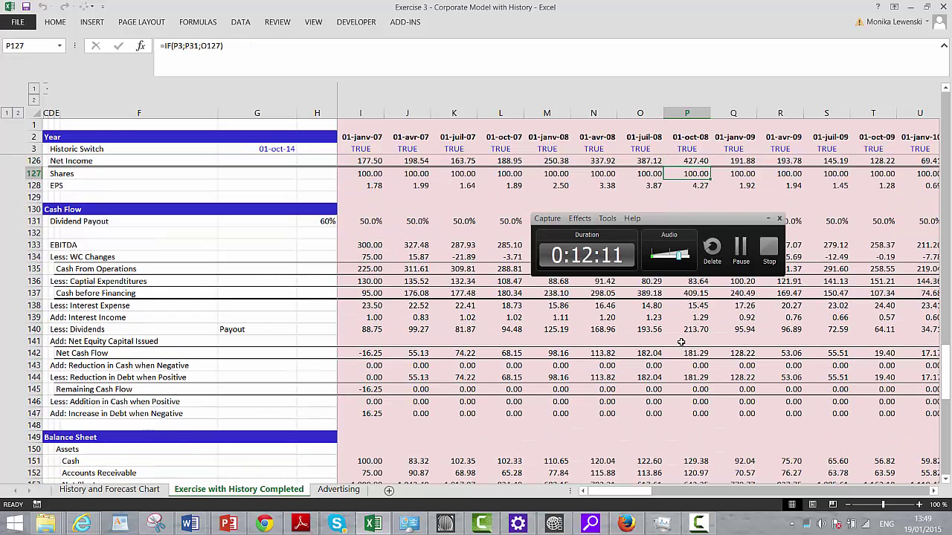
Clear the solved Net Equity Capital Issued values from all forecast periods, AO141 through BX141, and return to AO141.
key(Down)
key(Down)
key(Down)
key(Down)
key(Down)
key(Down)
key(Down)
key(Down)
key(Down)
key(Down)
key(Down)
key(Down)
key(Down)
key(Down)
key(Down)
key(Down)
key(Down)
key(Left)
key(Left)
key(Left)
key(Left)
key(Left)
key(Left)
key(Left)
key(Left)
key(Left)
key(Left)
key(Left)
key(Left)
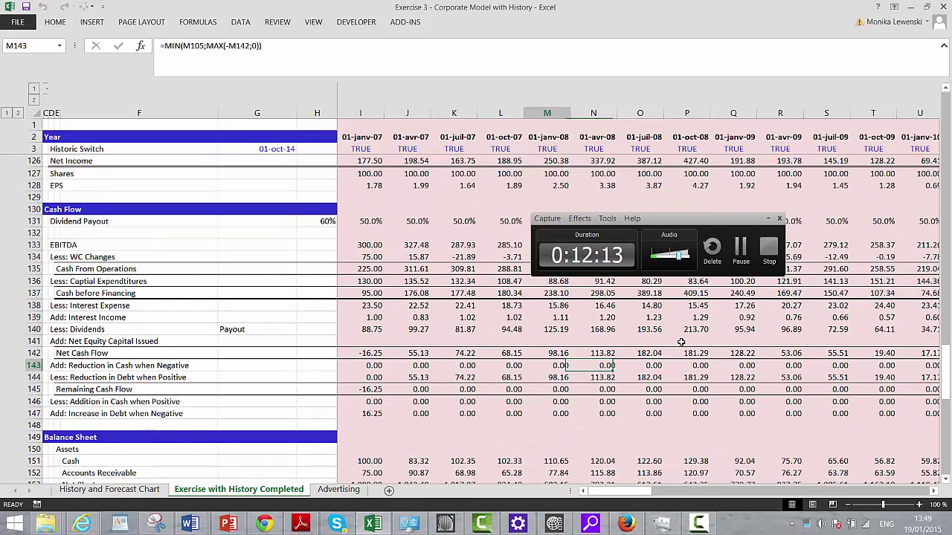
key(Right)
key(Right)
key(Right)
key(Right)
key(Right)
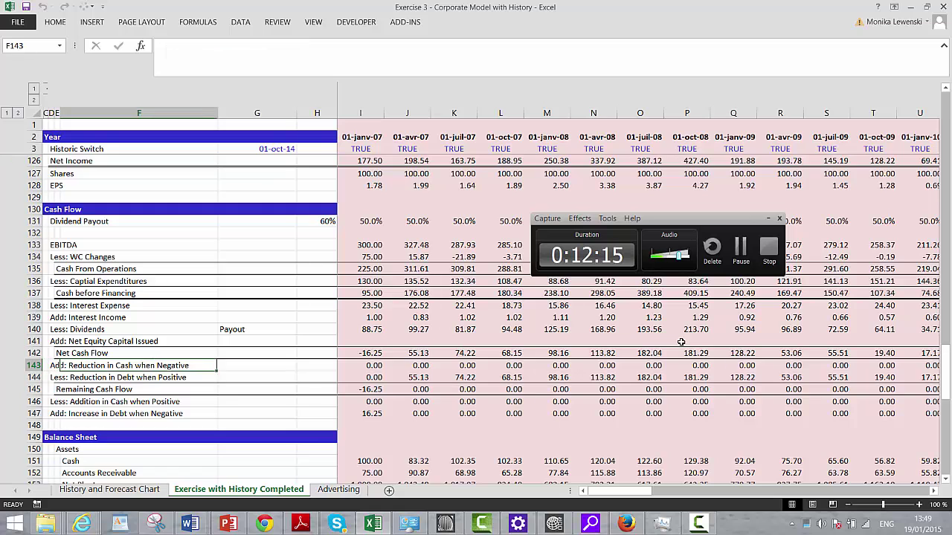
key(Up)
key(Up)
key(Up)
key(Down)
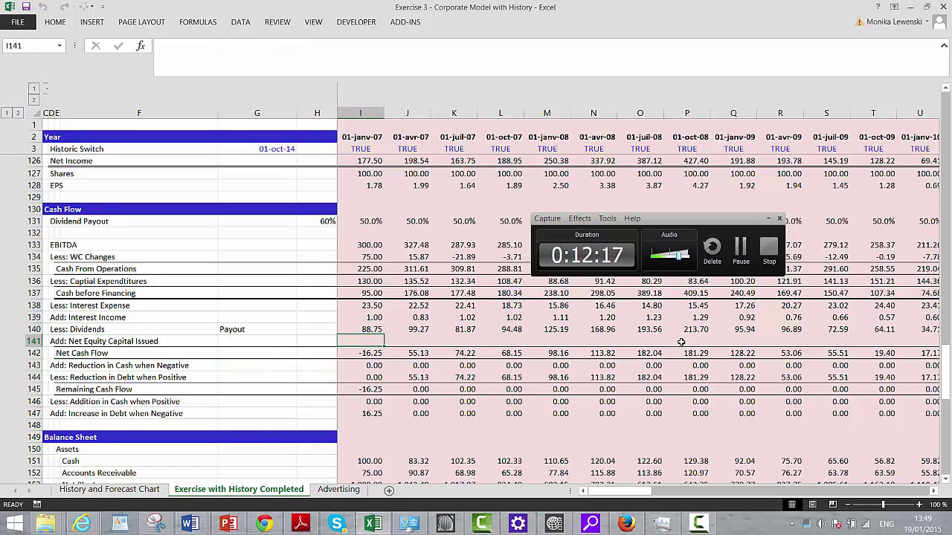
key(Right)
key(Right)
key(Right)
key(Right)
key(Right)
key(Right)
key(Right)
key(Right)
key(Right)
key(Right)
key(Right)
key(Right)
key(Right)
key(Right)
key(Right)
key(Right)
key(Right)
key(Right)
key(Right)
key(Right)
key(Right)
key(Right)
key(Right)
key(Right)
key(Right)
key(Right)
key(Right)
key(Right)
key(Right)
key(Right)
key(Right)
key(Right)
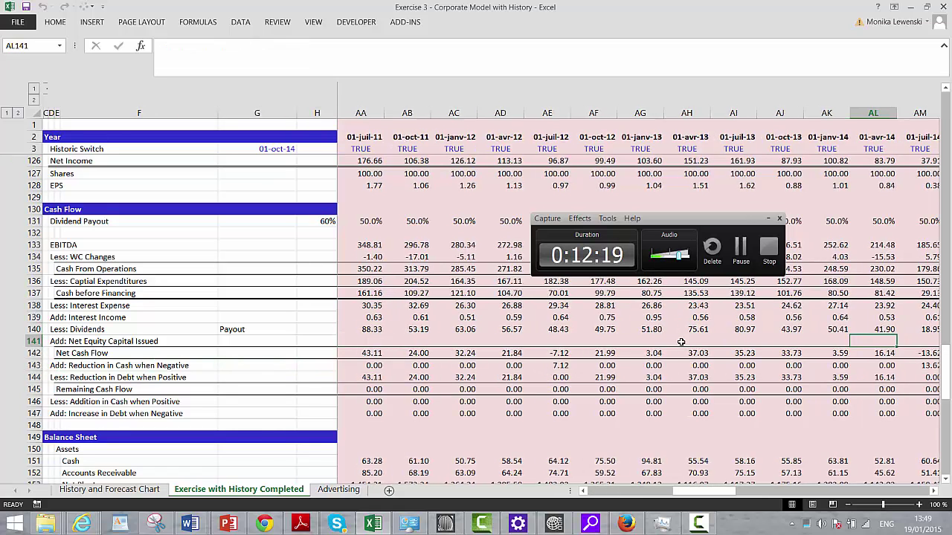
key(ctrl+shift+Right)
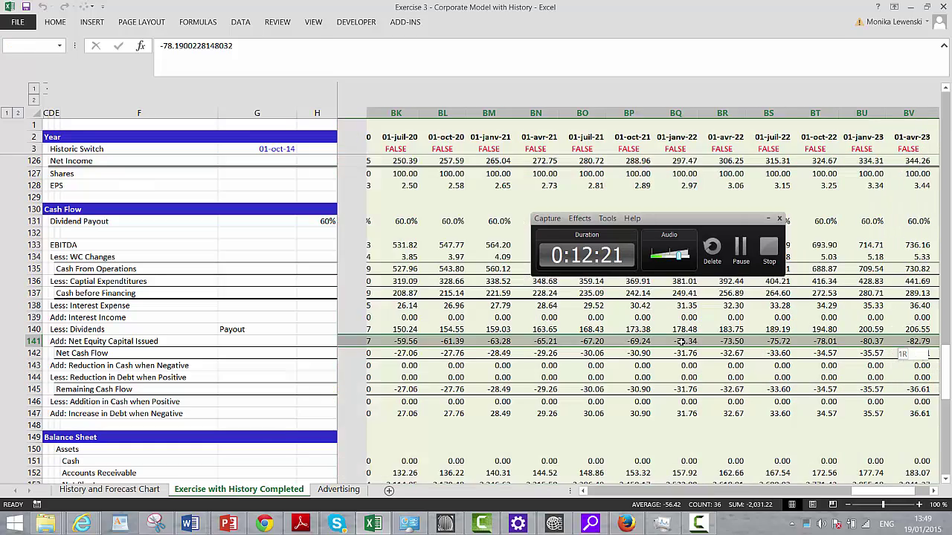
key(Delete)
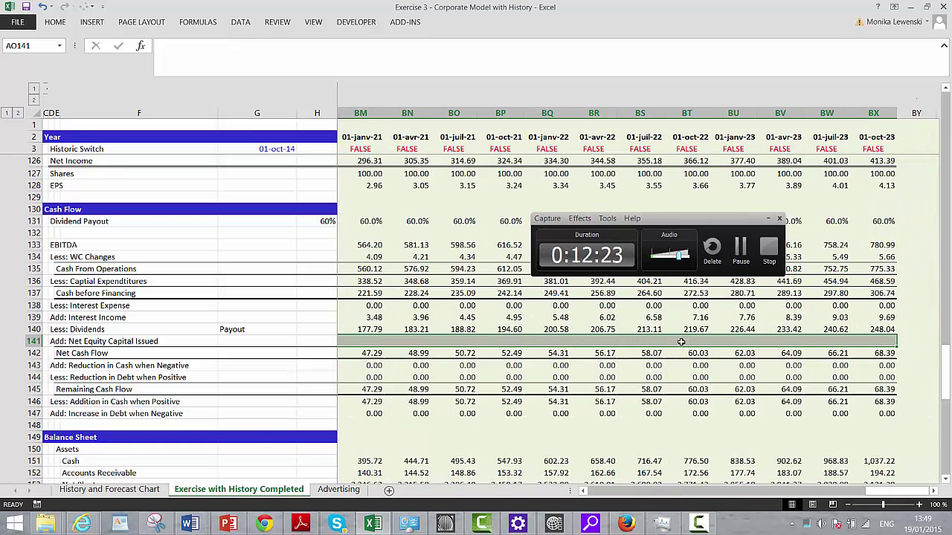
key(Left)
key(Right)
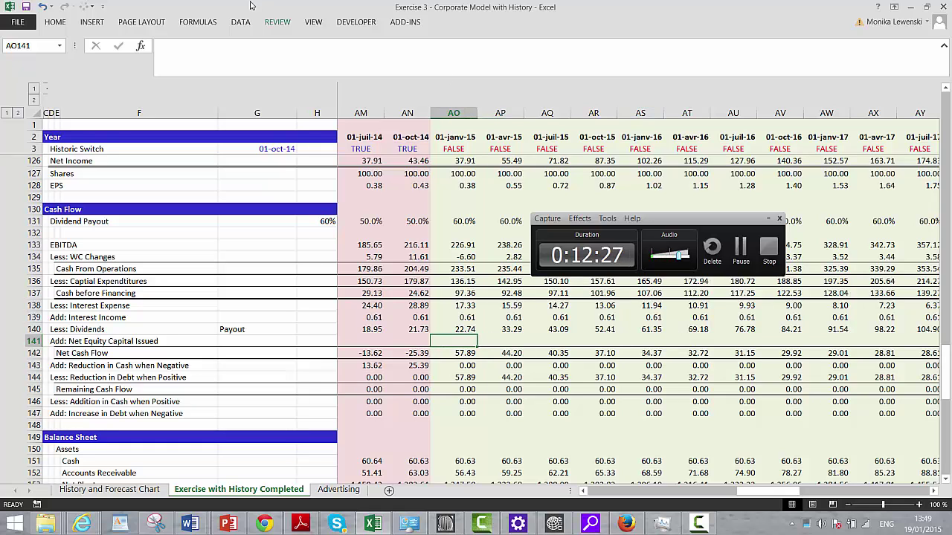
Solve AO141:BX141 with GRG Nonlinear under the constraint AO172:BX172 = 0, allowing negative variables, and keep the Solver solution.
click(239, 24)
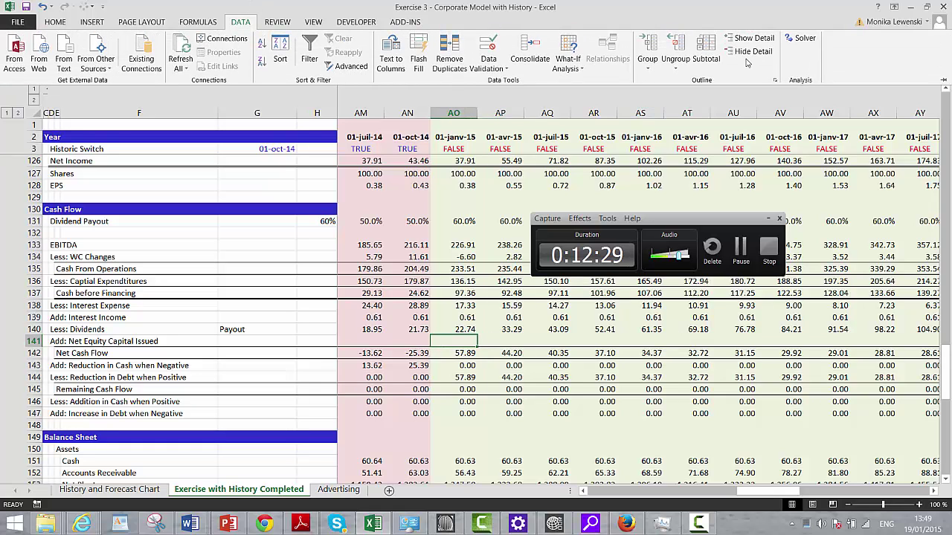
click(800, 40)
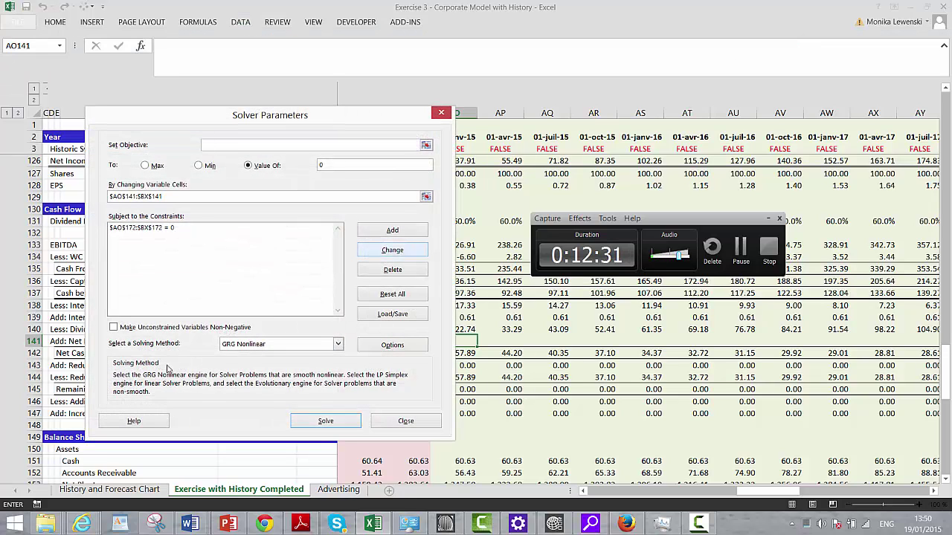
click(113, 328)
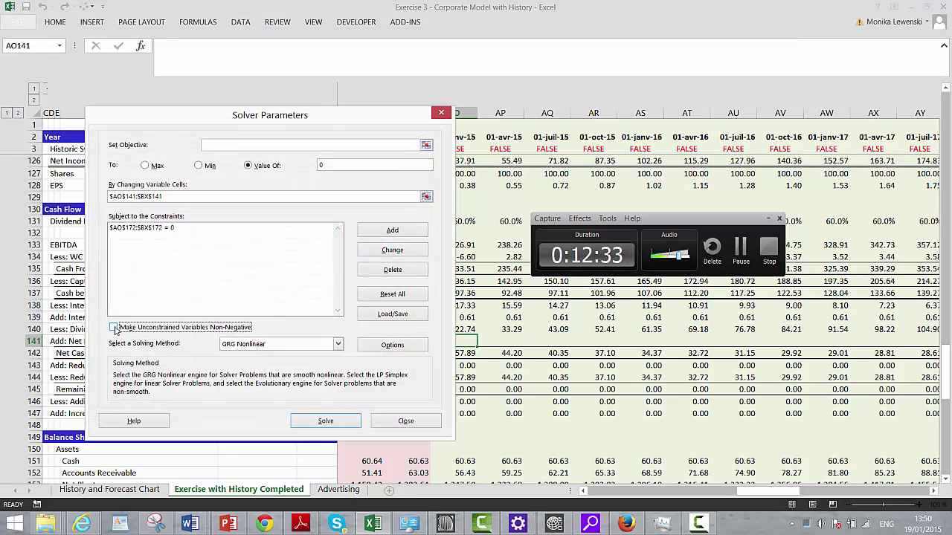
click(114, 328)
click(322, 422)
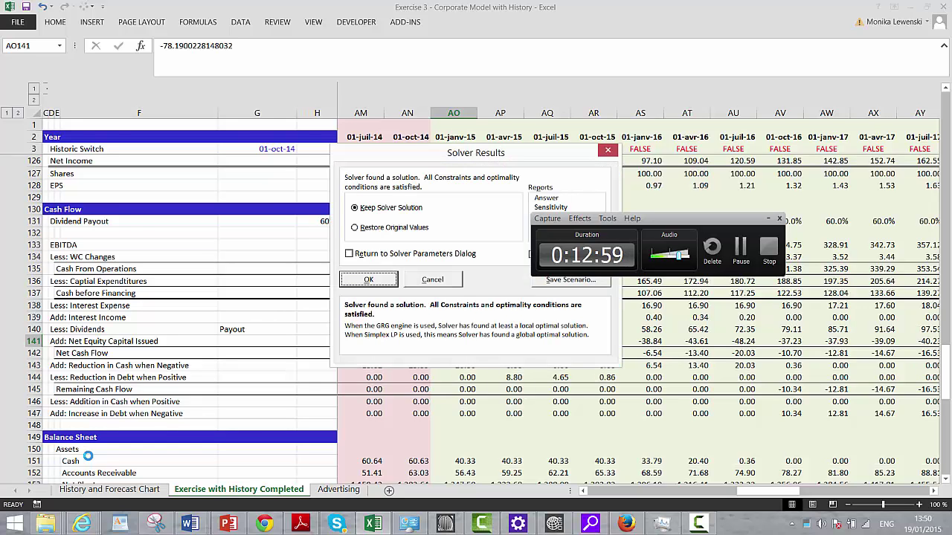
click(348, 283)
Check the re-solved equity issues in row 141 against the balance sheet, equity balance and debt to capital Difference row, finishing at AP172.
key(Right)
key(Right)
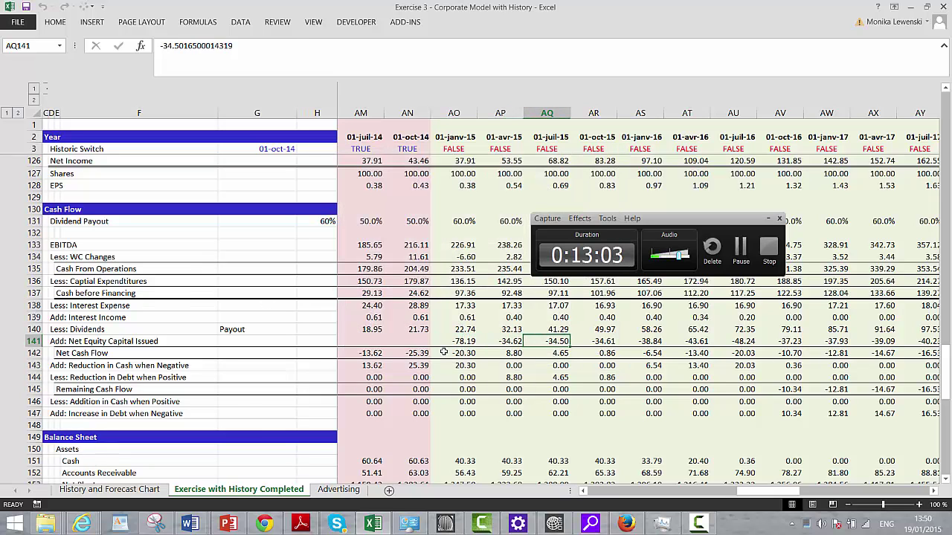
key(Down)
key(Left)
key(Left)
key(Down)
key(Down)
key(Down)
key(Down)
key(Down)
key(Down)
key(Down)
key(Down)
key(Down)
key(Down)
key(Down)
key(Down)
key(Down)
key(Down)
key(Down)
key(Down)
key(Down)
key(Down)
key(Down)
key(Down)
key(Down)
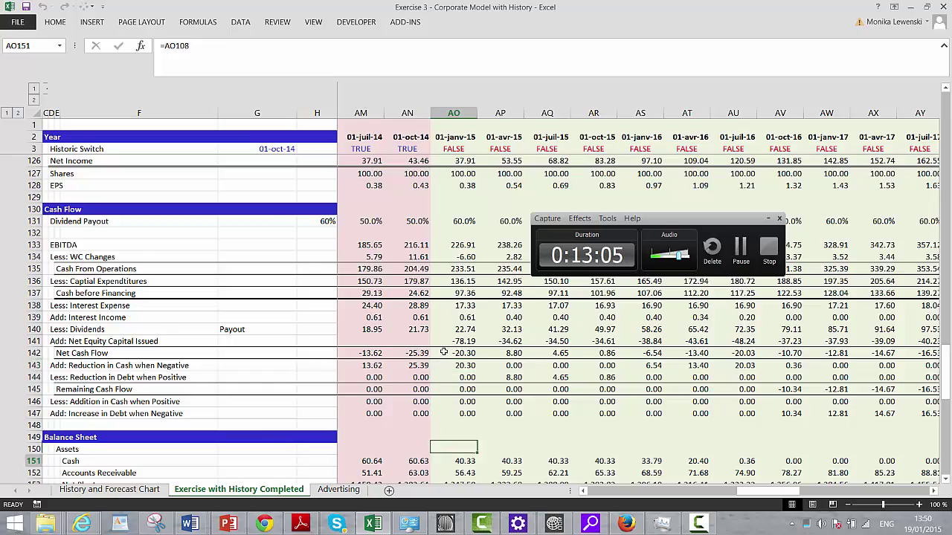
key(Down)
key(Down)
key(Down)
key(Down)
key(Down)
key(Down)
key(Down)
key(Down)
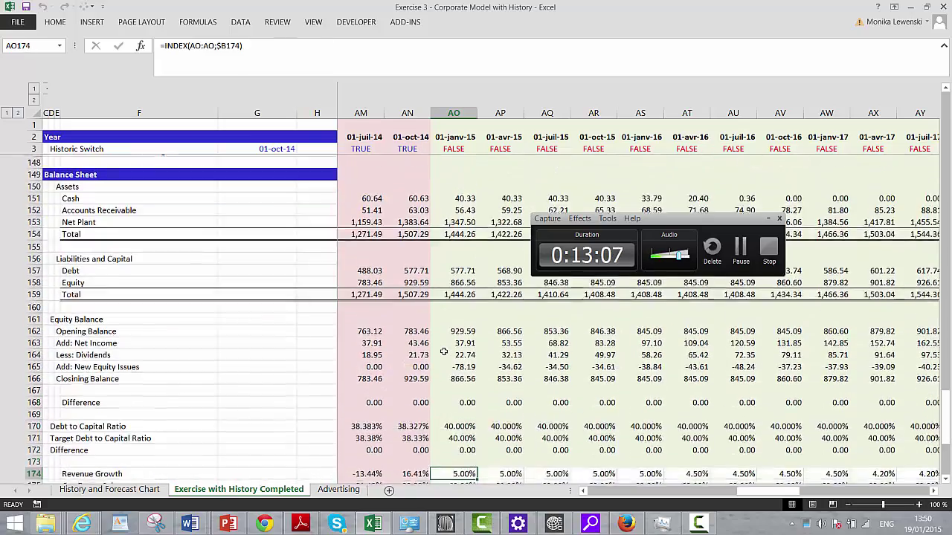
key(Up)
key(Up)
key(Up)
key(Up)
key(Right)
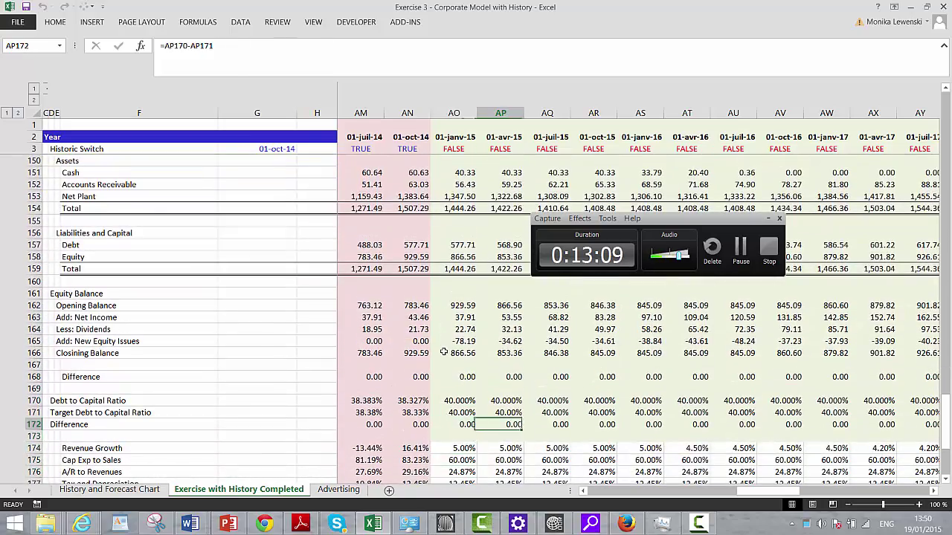
Check the debt to capital Difference row across the forecast periods from AP172 to BW172.
key(Right)
key(Right)
key(Right)
key(Right)
key(Right)
key(Right)
key(Right)
key(Right)
key(Right)
key(Right)
key(Right)
key(Right)
key(Right)
key(Right)
key(Right)
key(Right)
key(Right)
key(Right)
key(Right)
key(Right)
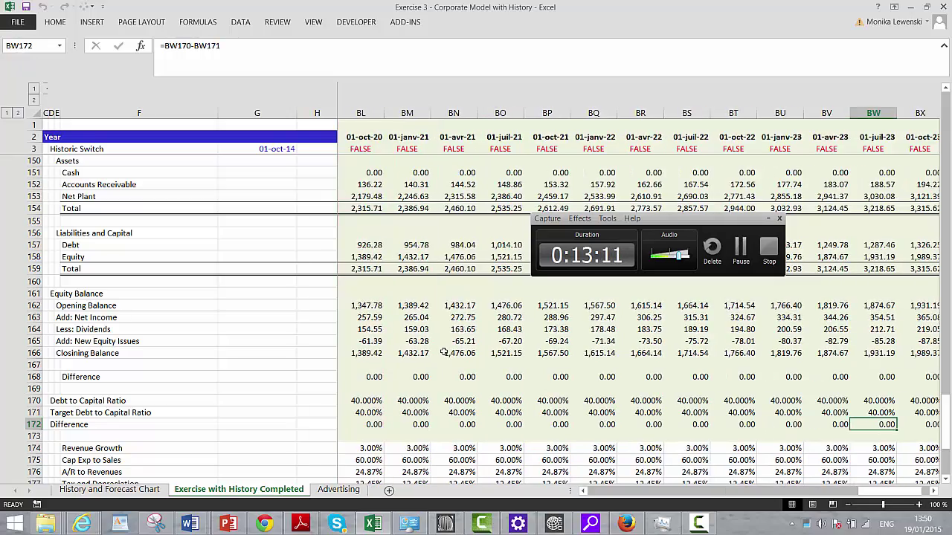
Compare the debt to capital ratio, target and Difference rows back from the last forecast periods into the historic columns.
key(Left)
key(Left)
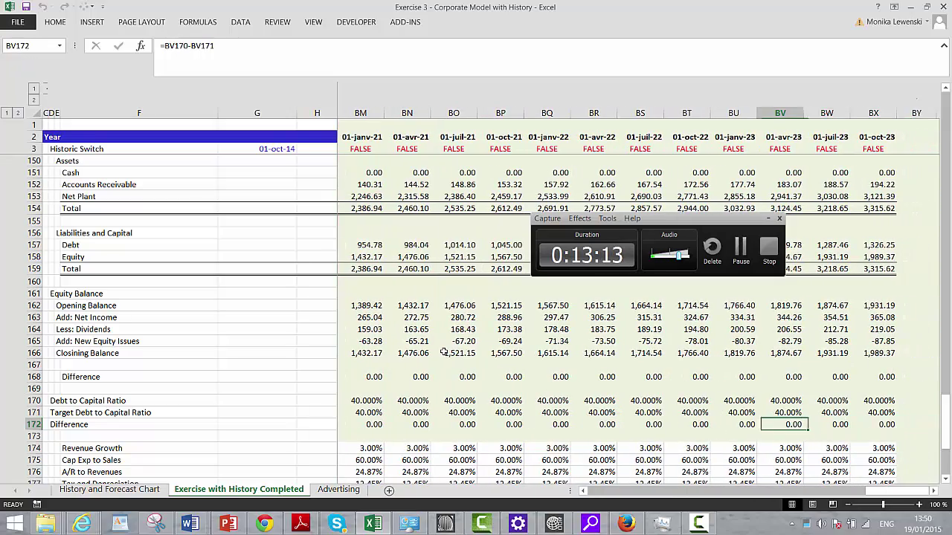
key(Left)
key(Left)
key(Left)
key(Left)
key(Left)
key(Left)
key(Left)
key(Left)
key(Left)
key(Left)
key(Left)
key(Left)
key(Left)
key(Left)
key(Left)
key(Left)
key(Left)
key(Left)
key(Left)
key(Left)
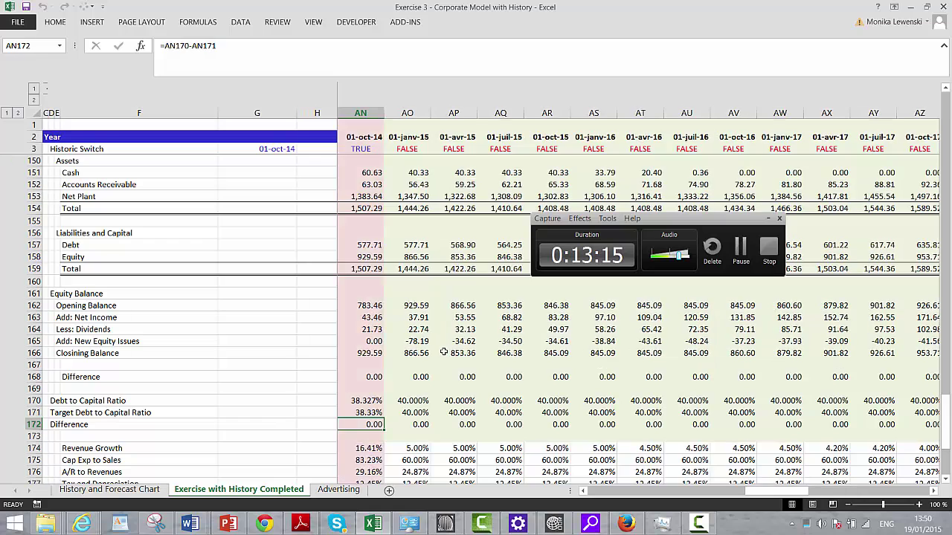
key(Right)
key(Right)
key(Right)
key(Right)
key(Right)
key(Right)
key(Right)
key(Right)
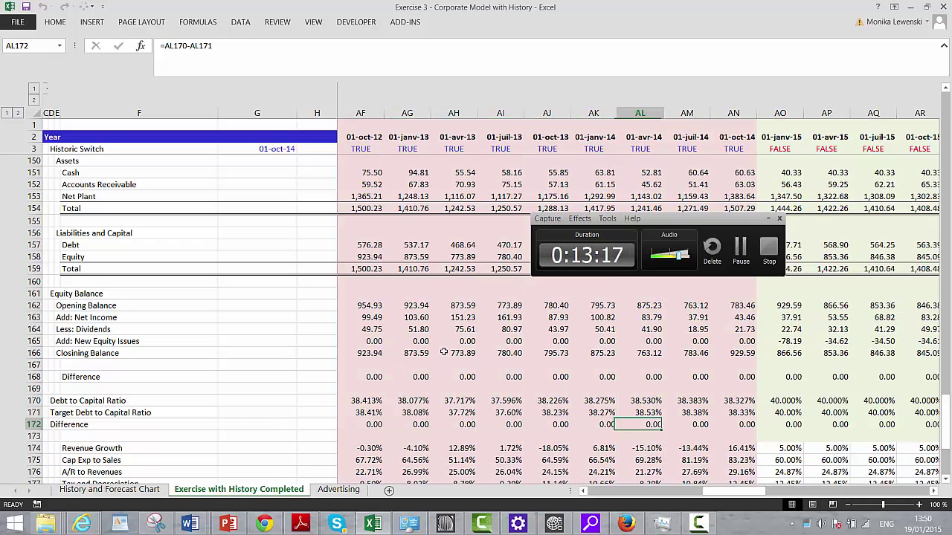
Review the first forecast period in column AO from the Difference row through the balance sheet, finishing at AO161.
key(Right)
key(Up)
key(Up)
key(Up)
key(Up)
key(Up)
key(Up)
key(Up)
key(Up)
key(Up)
key(Up)
key(Up)
key(Up)
key(Up)
key(Up)
key(Up)
key(Up)
key(Up)
key(Up)
key(Up)
key(Up)
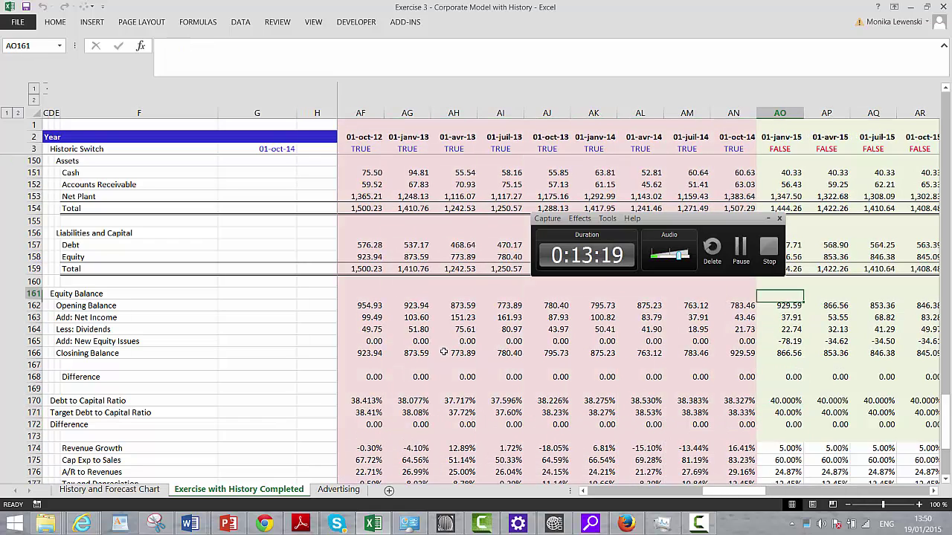
key(Up)
key(Up)
key(Up)
key(Down)
key(Down)
key(Down)
key(Down)
key(Down)
key(Down)
key(Down)
key(Down)
key(Down)
key(Down)
key(Down)
key(Down)
key(Down)
key(Down)
key(Down)
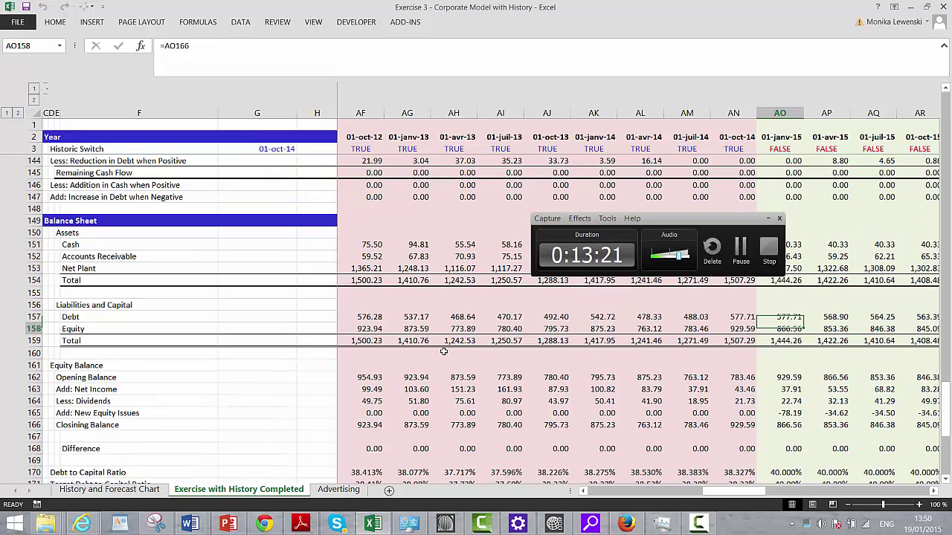
key(Down)
key(Down)
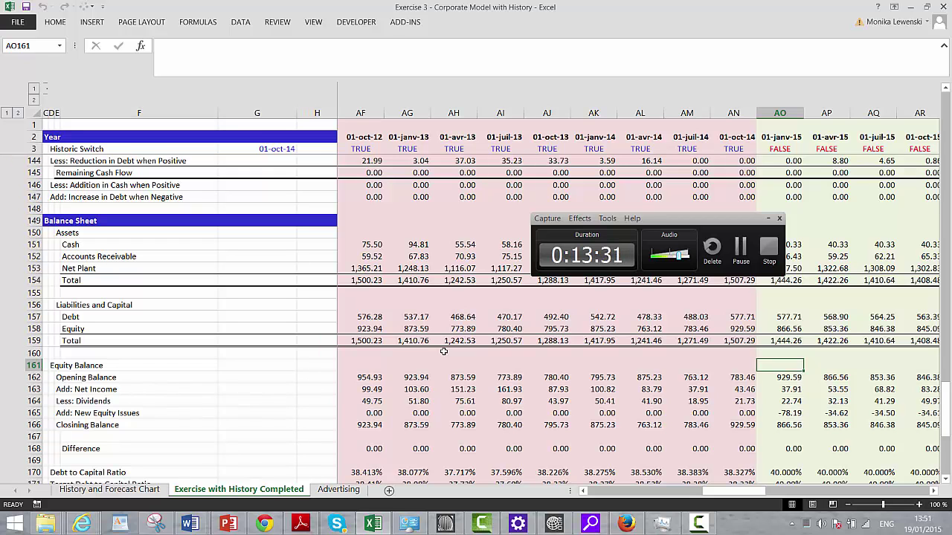
Examine column AO from the equity balance down through the growth, expenditure, tax and financing assumptions to AO184.
key(Down)
key(Down)
key(Down)
key(Down)
key(Down)
key(Down)
key(Down)
key(Down)
key(Down)
key(Down)
key(Down)
key(Down)
key(Down)
key(Down)
key(Down)
key(Down)
key(Down)
key(Down)
key(Down)
key(Down)
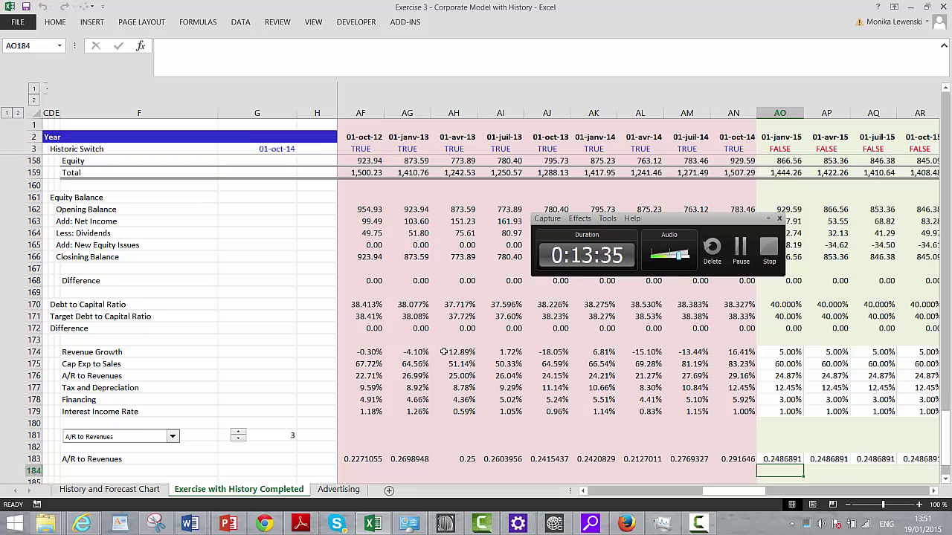
Look back up column AO from the assumptions through the balance sheet to the cash flow's Addition in Cash row, AO146.
key(Up)
key(Up)
key(Up)
key(Up)
key(Up)
key(Up)
key(Up)
key(Up)
key(Up)
key(Up)
key(Up)
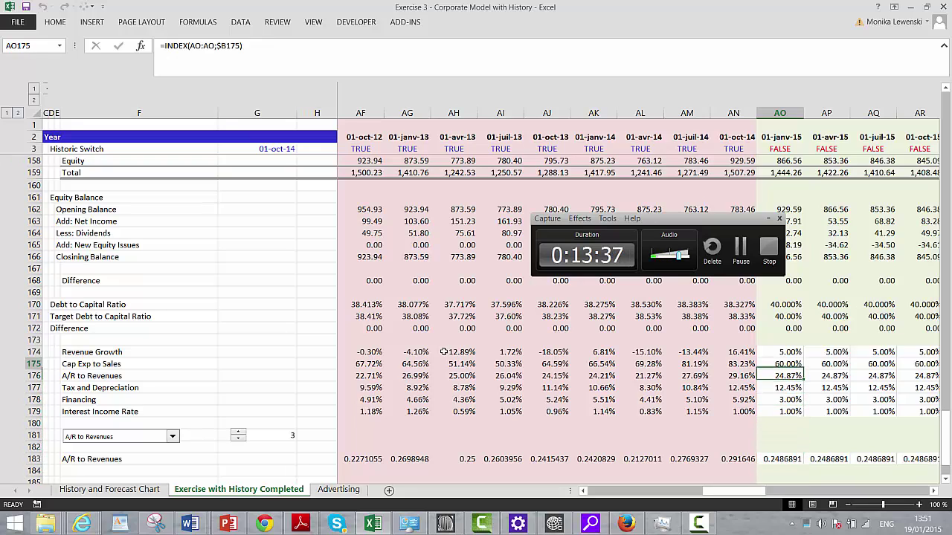
key(Up)
key(Up)
key(Up)
key(Up)
key(Up)
key(Up)
key(Up)
key(Up)
key(Up)
key(Up)
key(Up)
key(Up)
key(Up)
key(Up)
key(Up)
key(Up)
key(Up)
key(Up)
key(Up)
key(Up)
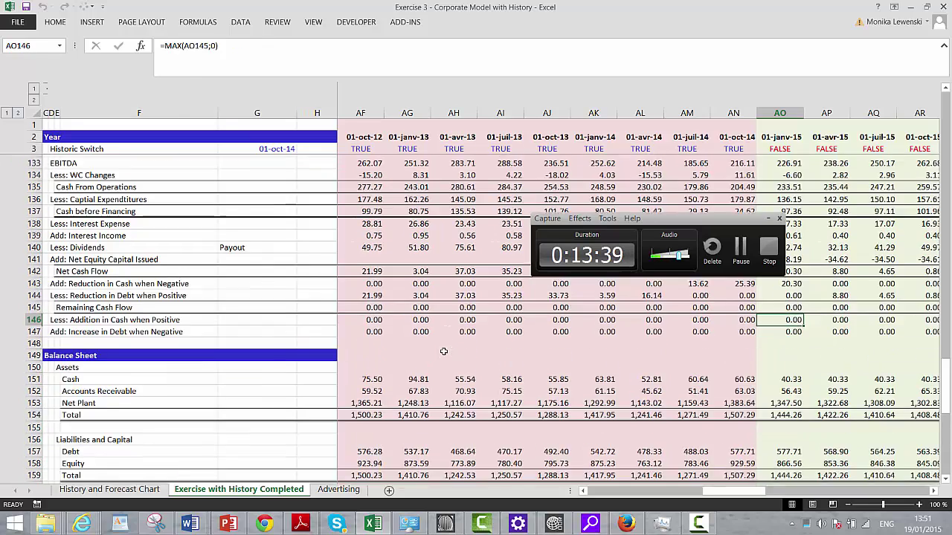